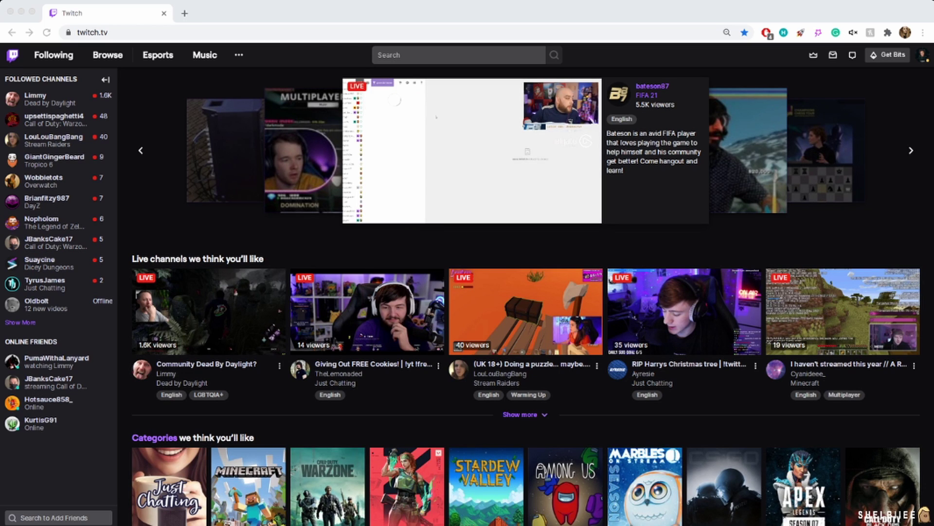
Step: Open the Clips page of the Creator Dashboard and list the clips of my channel
click(922, 55)
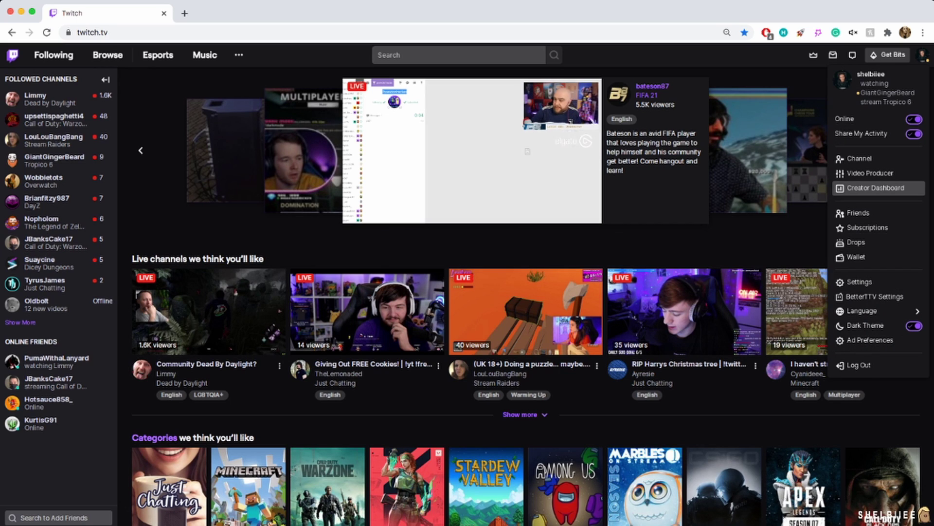
click(876, 188)
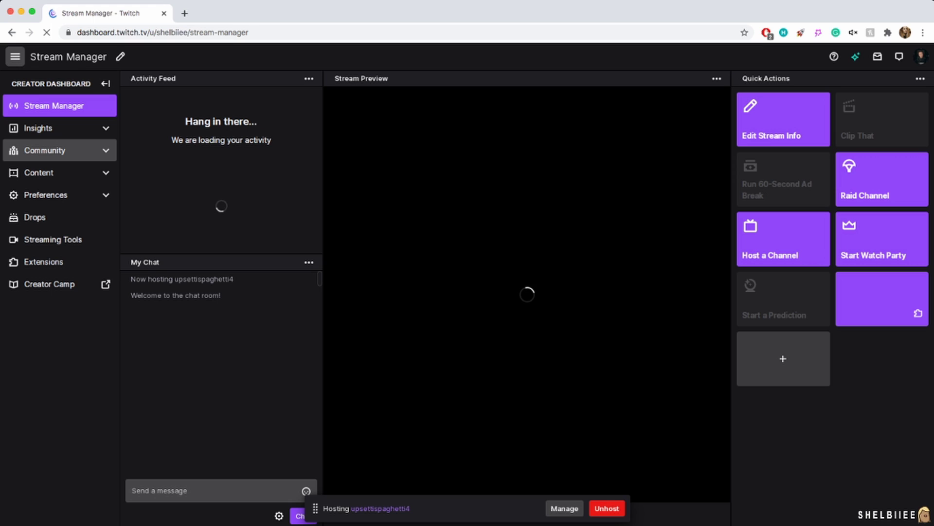
click(59, 173)
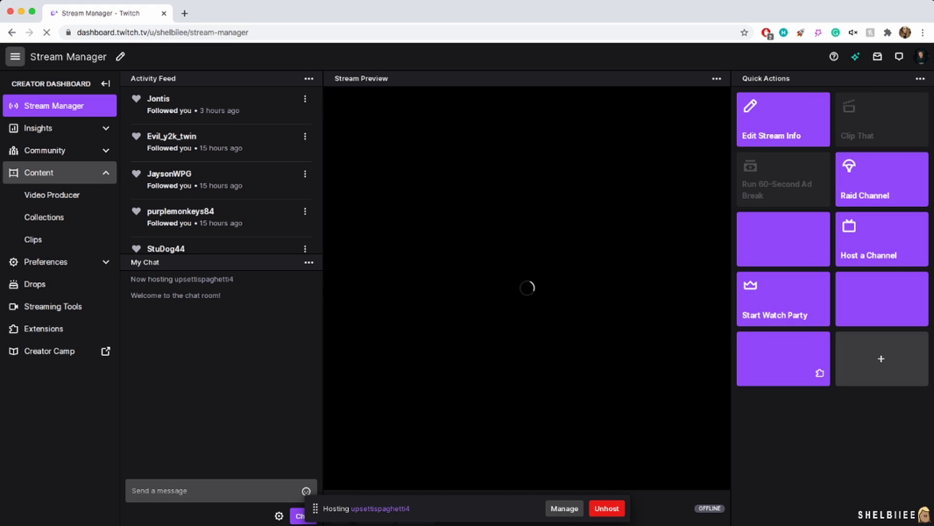
click(59, 240)
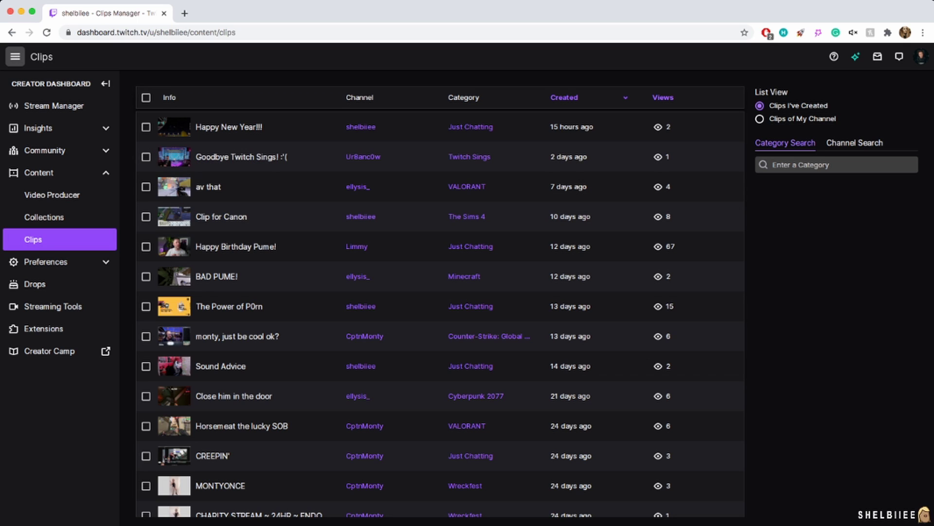
click(760, 119)
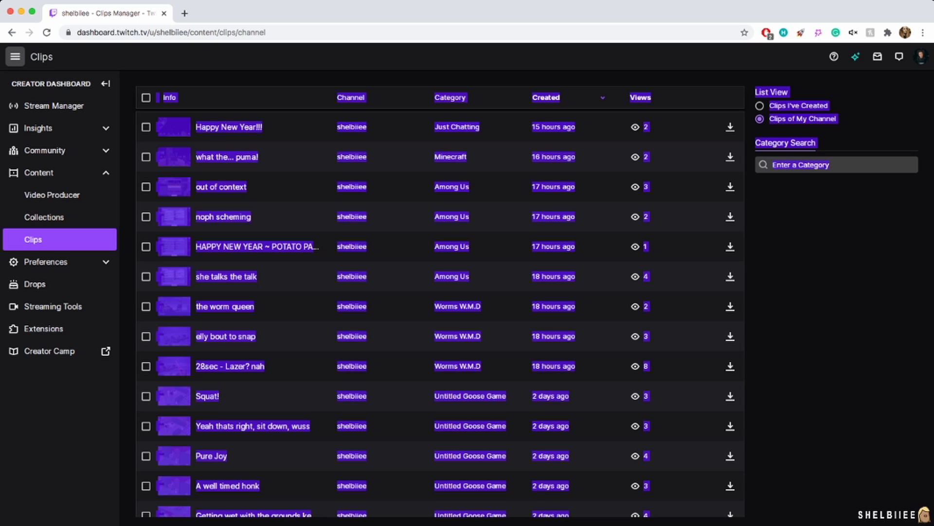
click(807, 209)
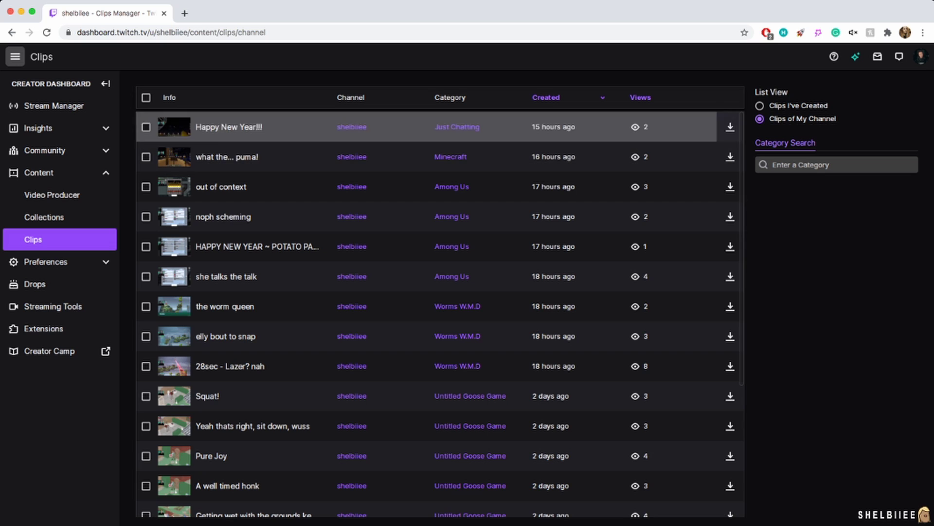
Step: Check the creation dates of the "POTATO PARTY ~ LET'S GO ~ !youtube" and "Delphsauce creepin peepin" clips
scroll(438, 269, down, 5)
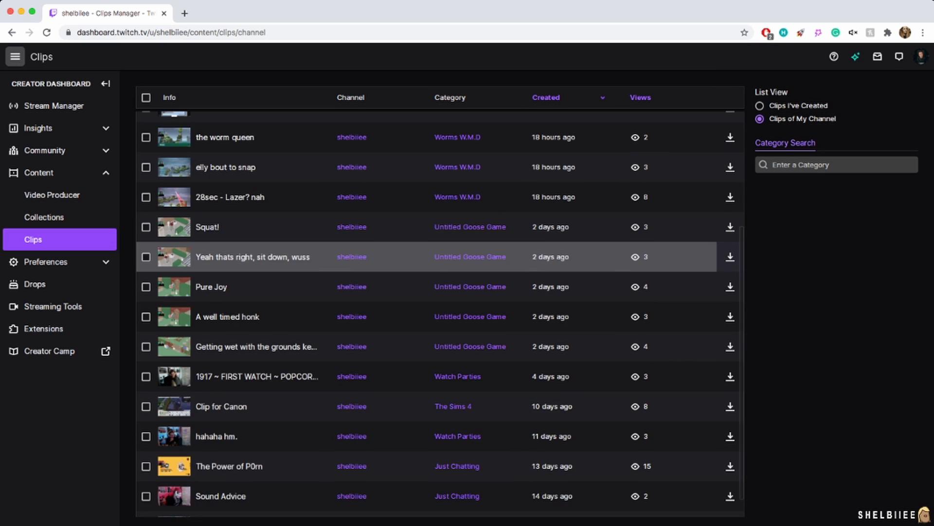
scroll(438, 269, down, 8)
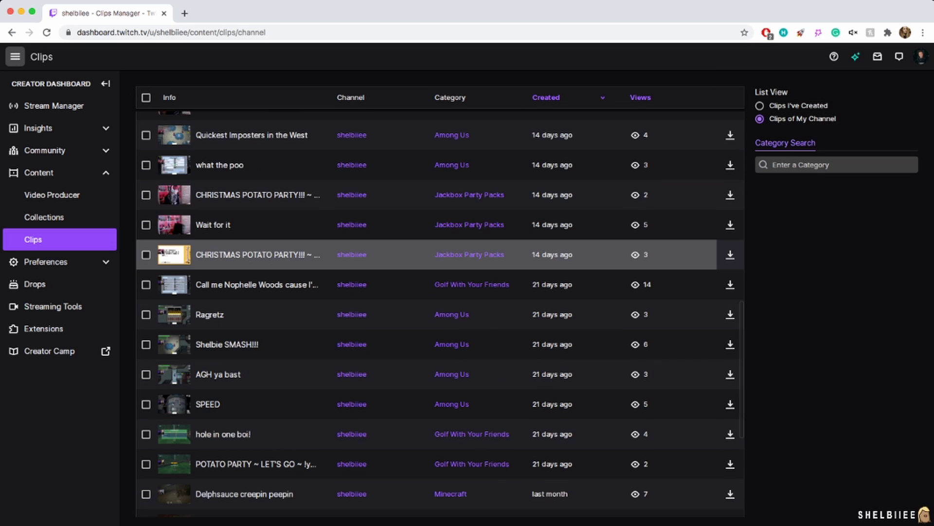
scroll(438, 418, down, 4)
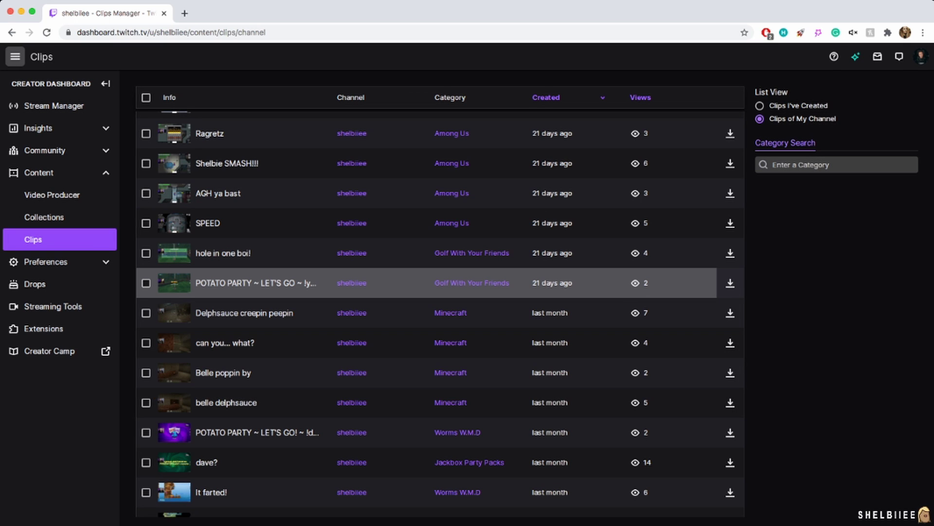
click(413, 282)
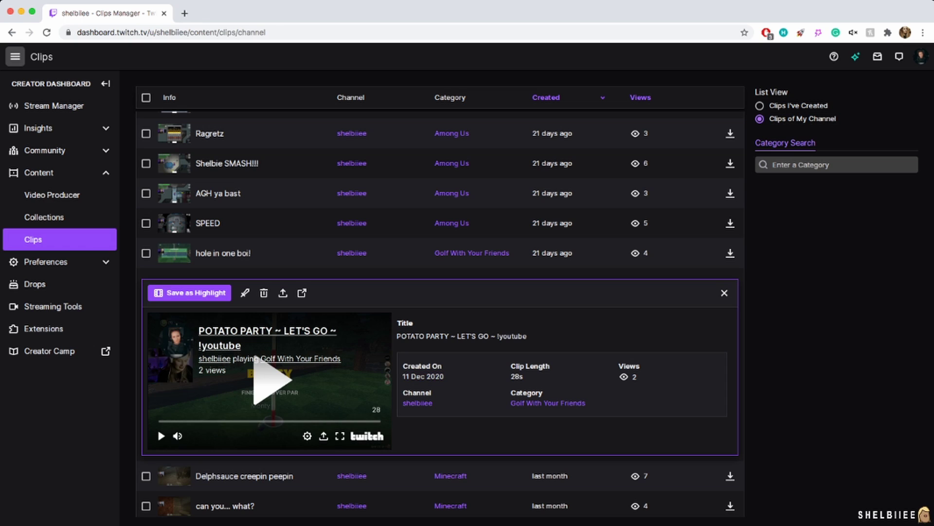
click(724, 293)
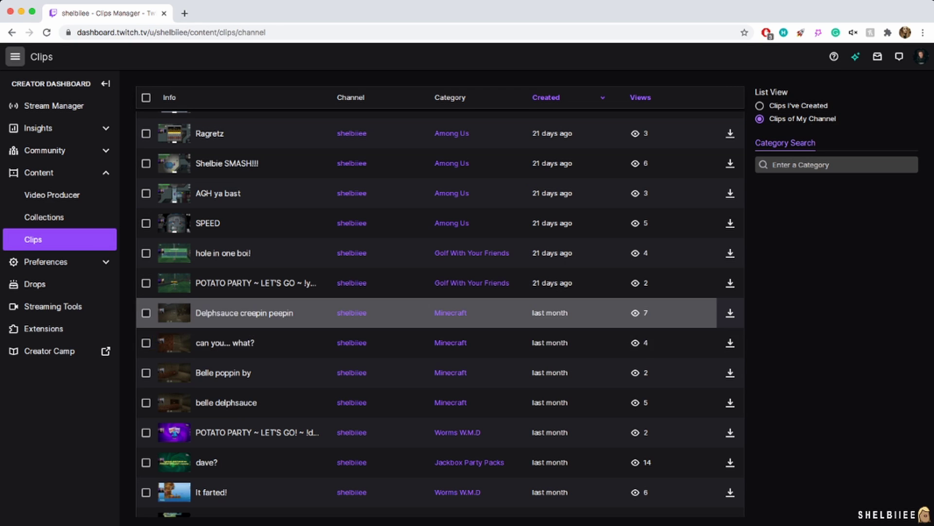
click(414, 313)
triple_click(422, 406)
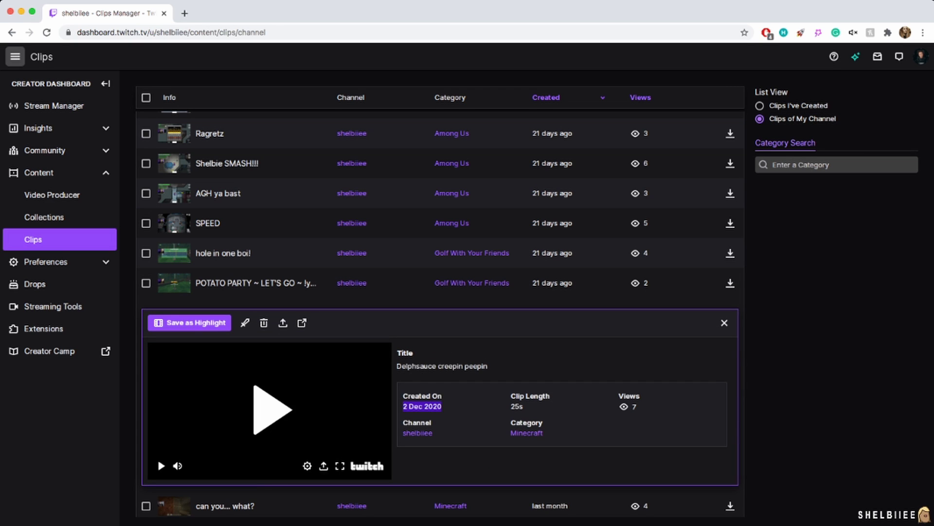
click(725, 323)
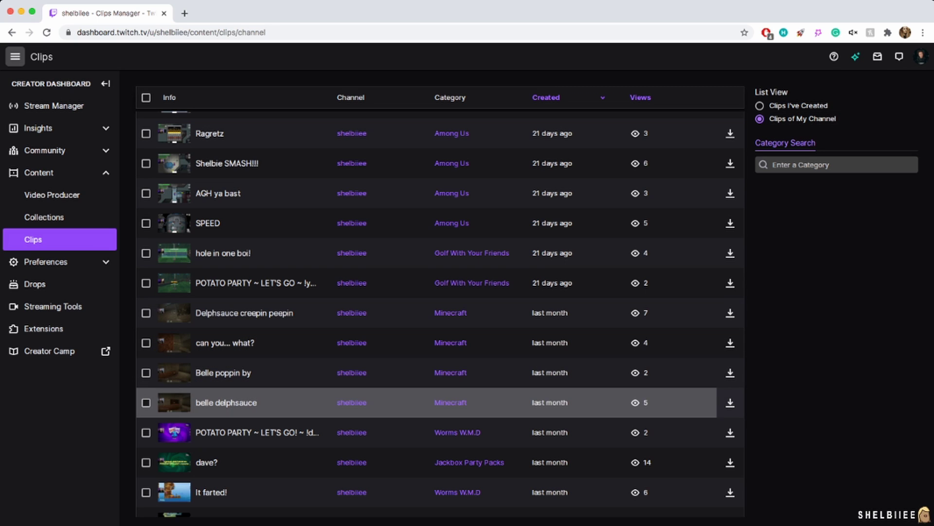
Step: Compare the creation dates of the "belle delphsauce" clip and the Worms W.M.D "POTATO PARTY" clip to find where the month starts
click(413, 402)
scroll(414, 403, down, 1)
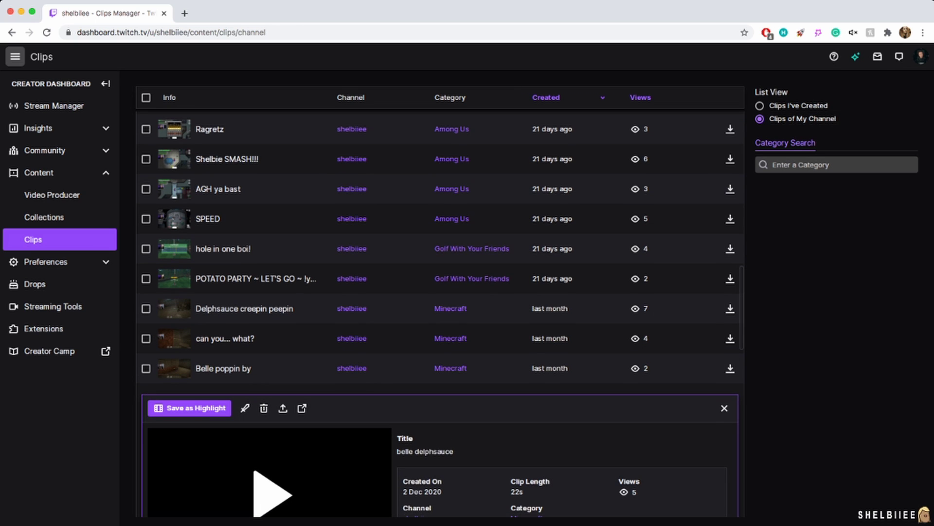
scroll(413, 403, down, 1)
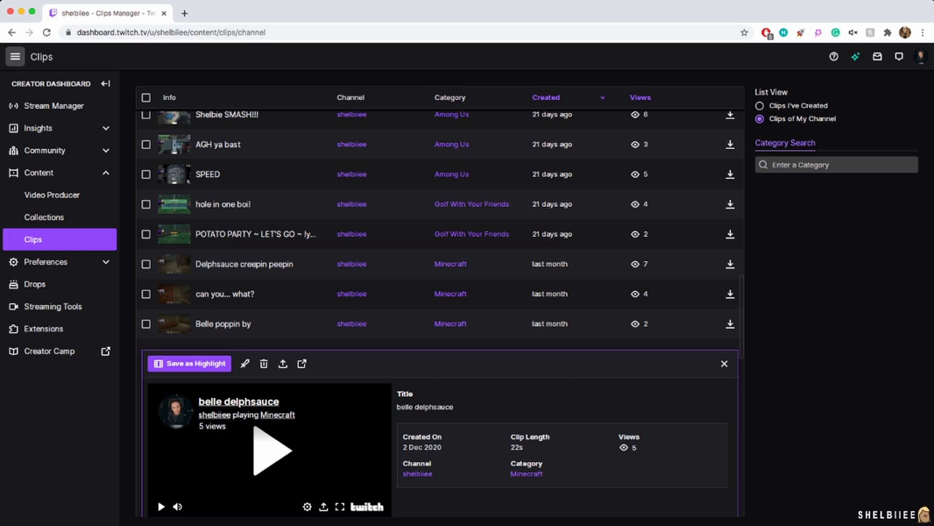
click(725, 364)
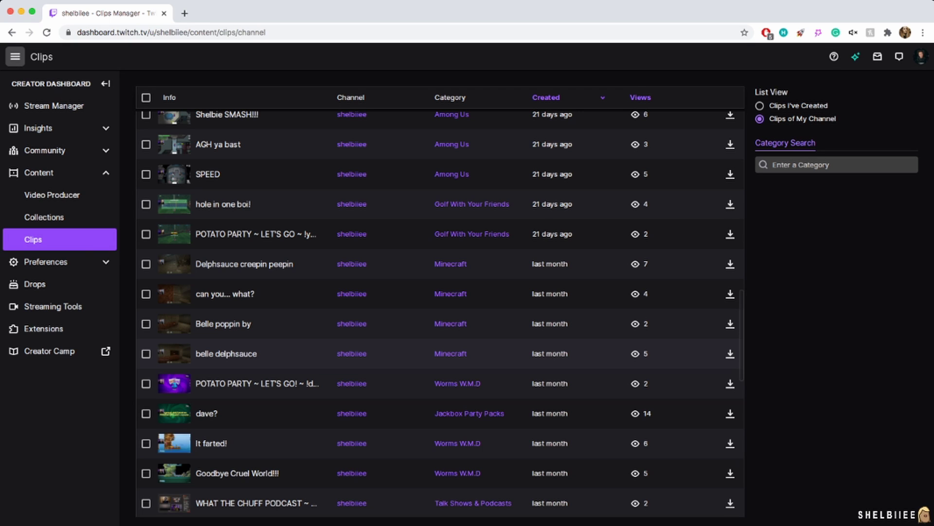
scroll(438, 383, down, 1)
click(438, 382)
scroll(439, 382, down, 1)
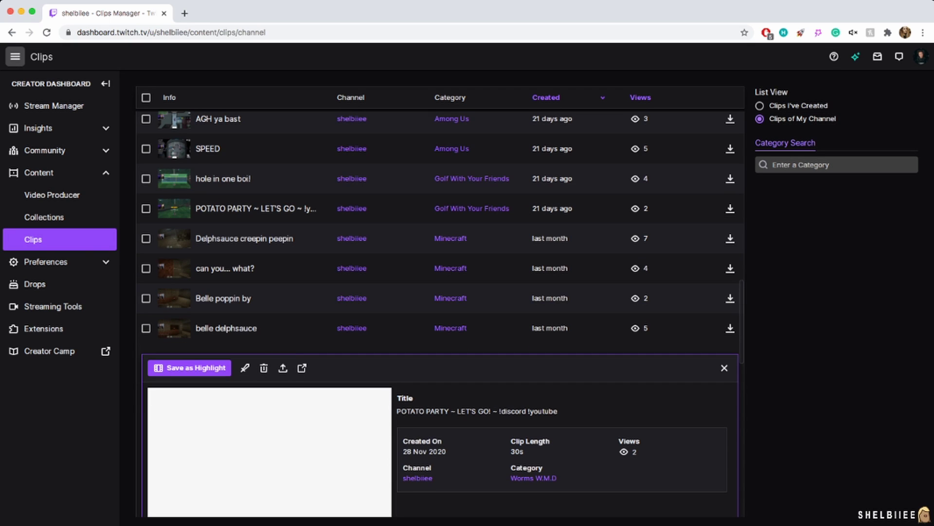
scroll(441, 313, down, 1)
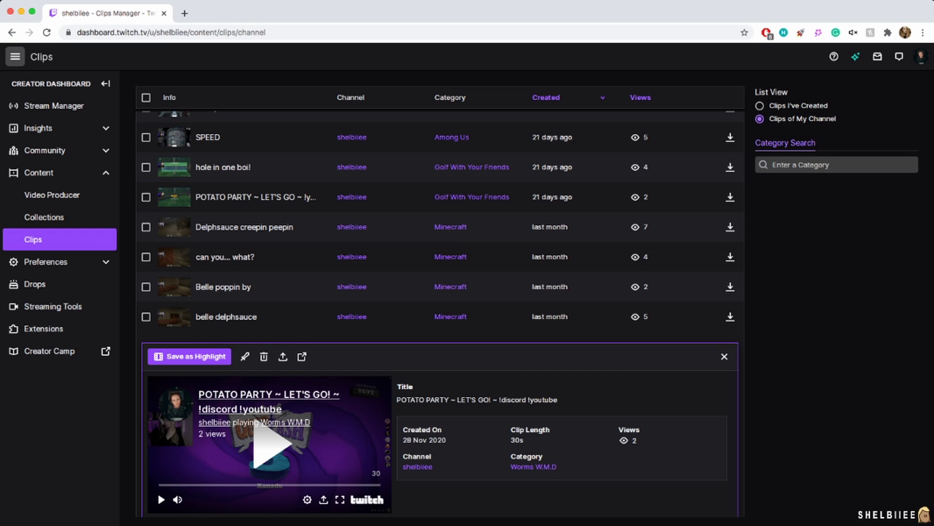
click(227, 317)
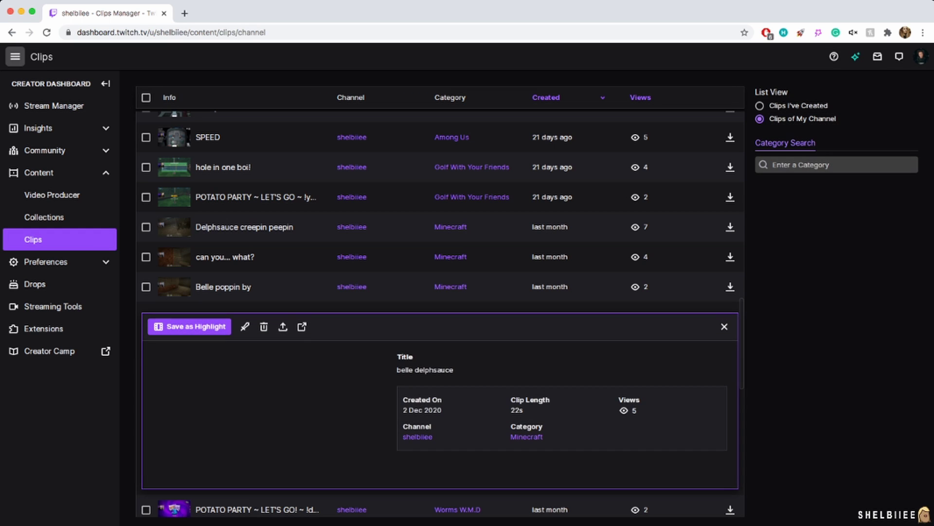
click(725, 327)
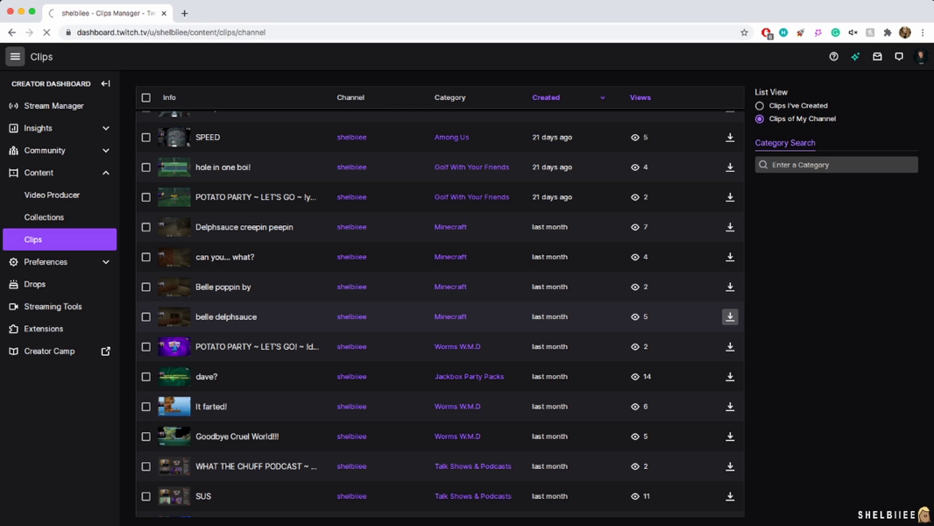
Step: Download the clips from "belle delphsauce" through the newer "hole in one boi!" one by one
click(731, 316)
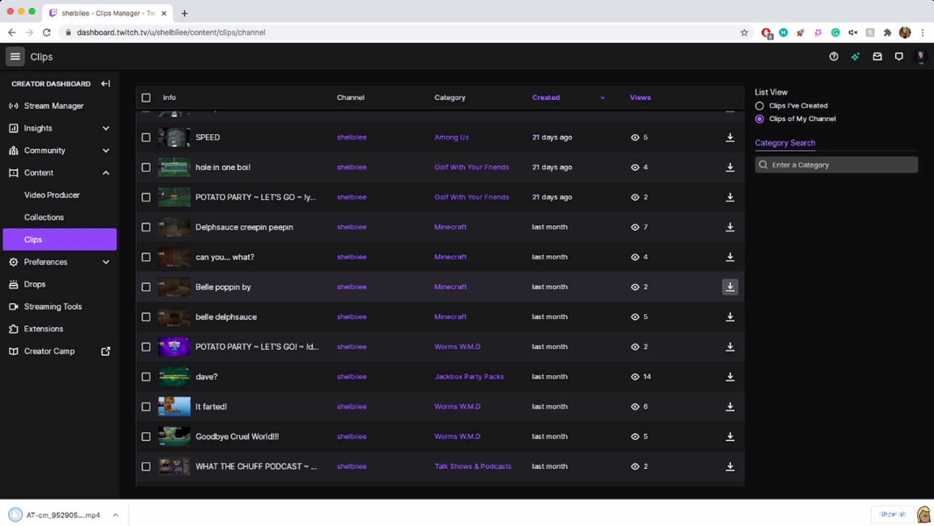
click(731, 287)
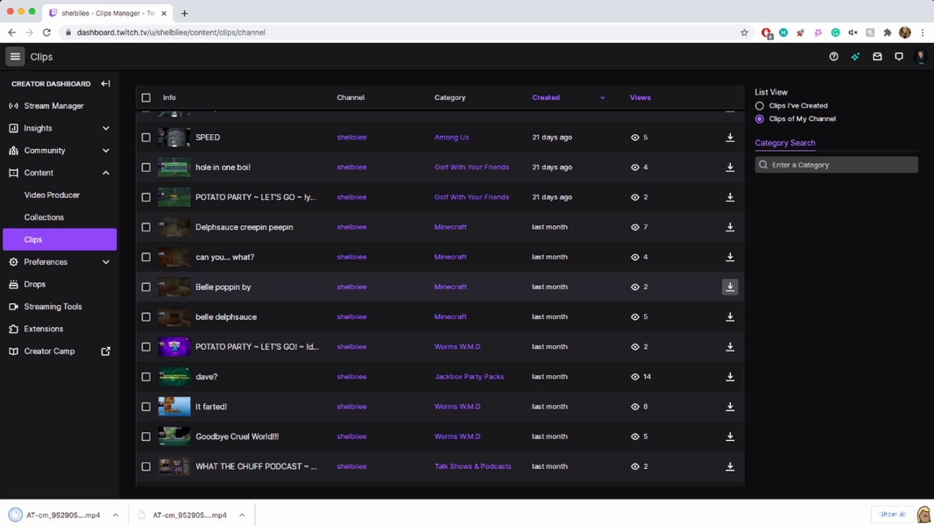
click(730, 256)
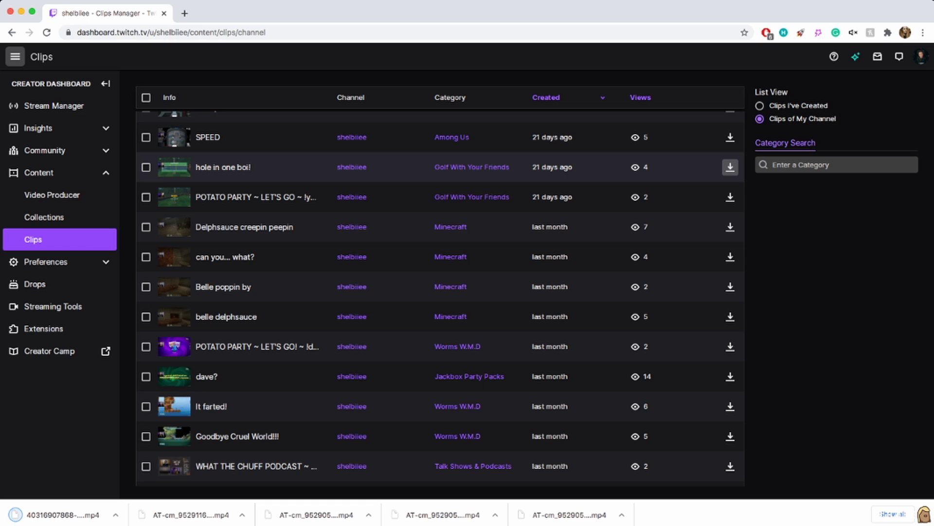
click(730, 167)
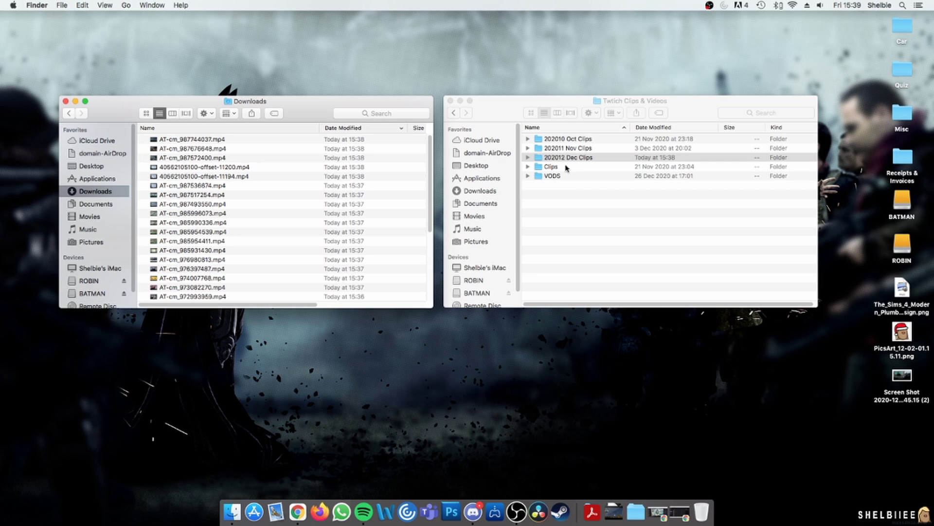
Step: In Finder, open the 202012 Dec Clips folder inside Twtich Clips & Videos
click(566, 169)
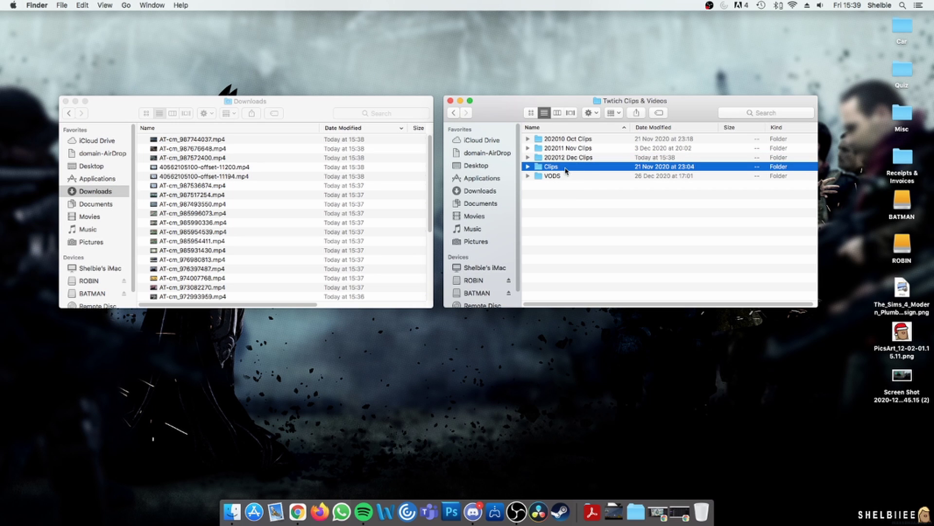
click(584, 140)
click(584, 149)
click(584, 158)
click(582, 142)
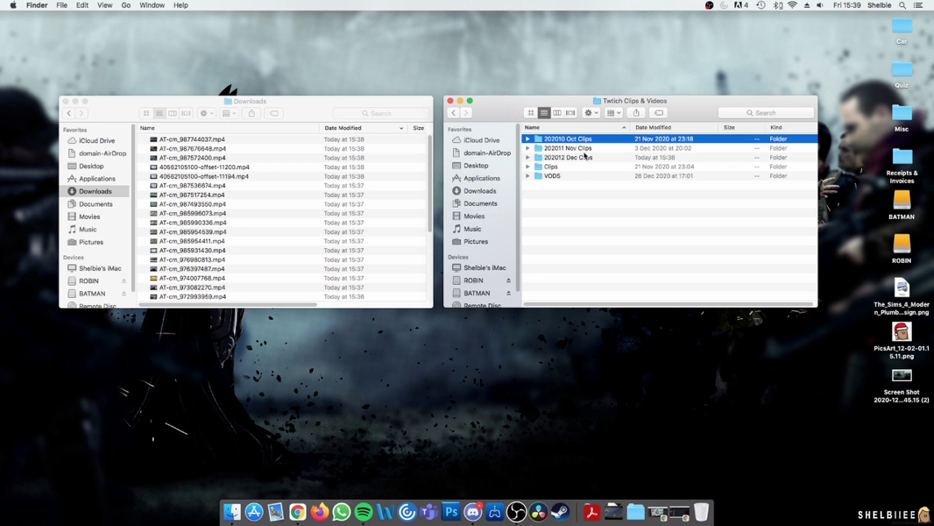
double_click(585, 159)
Step: Copy all the clip files from Downloads into the 202012 Dec Clips folder
click(195, 139)
scroll(234, 243, down, 10)
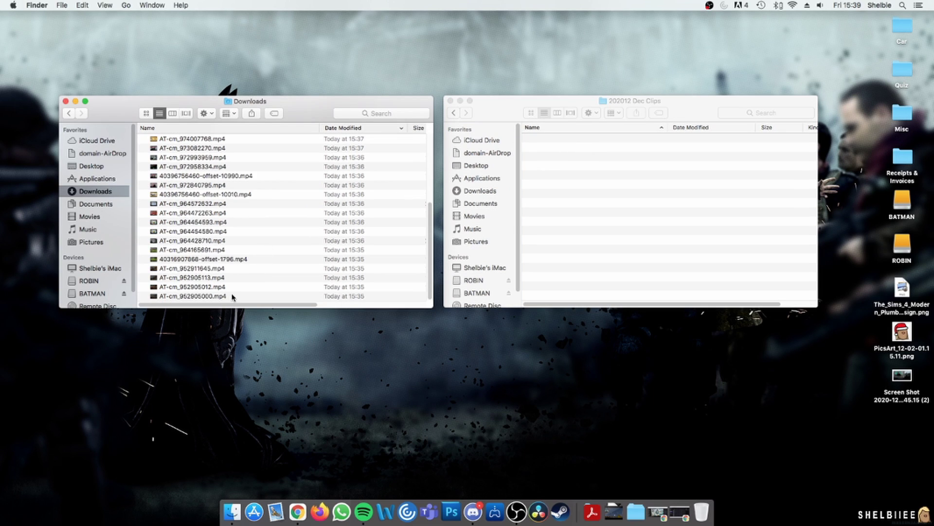
shift+click(234, 296)
drag(234, 296, 612, 203)
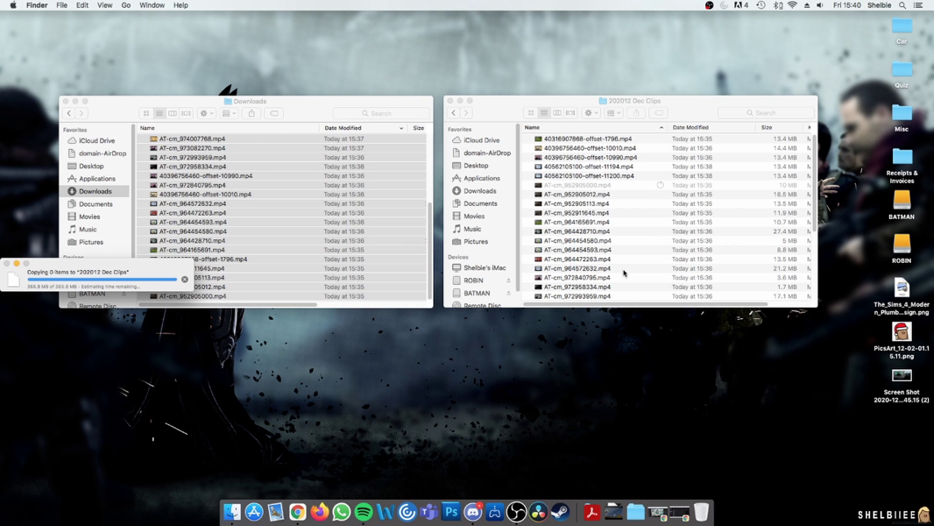
Step: Move all the original clip files in Downloads to the Trash and empty it
click(230, 153)
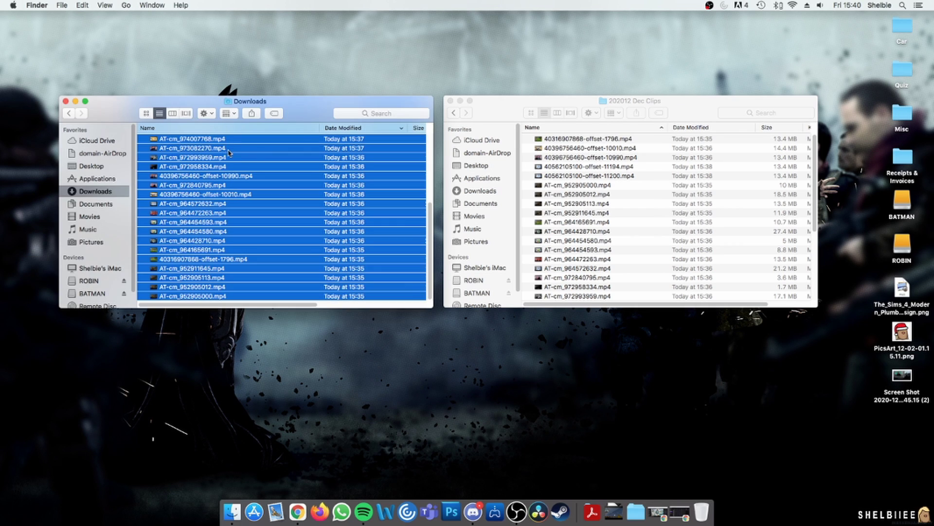
drag(256, 156, 704, 509)
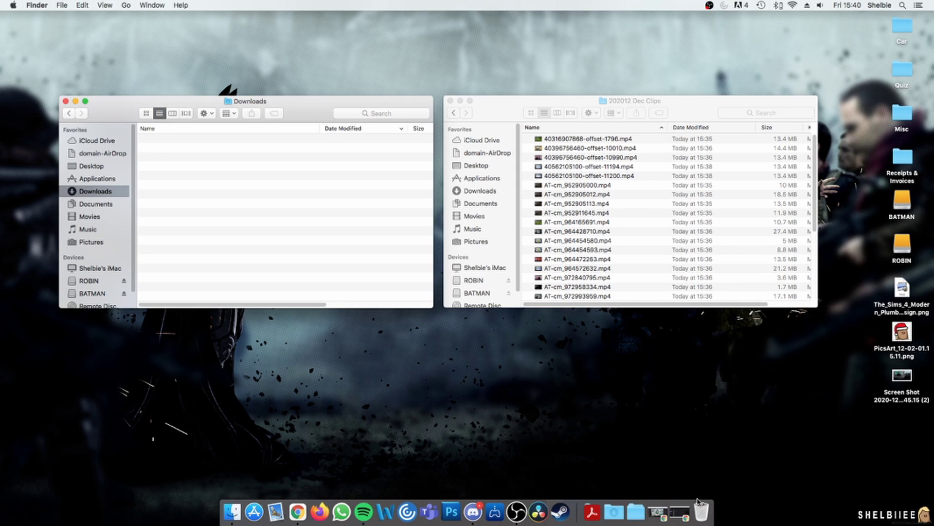
right_click(703, 507)
click(718, 481)
click(538, 178)
click(66, 101)
drag(674, 100, 459, 107)
click(383, 146)
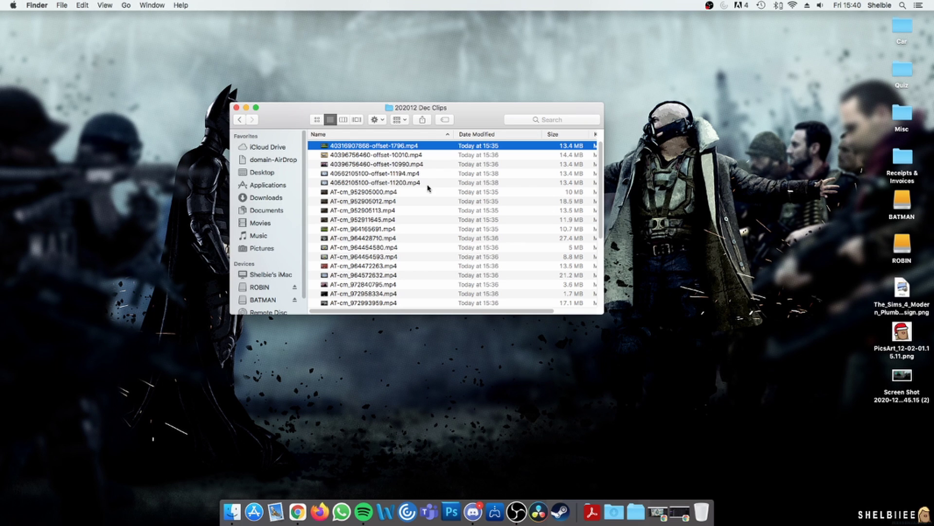
key(space)
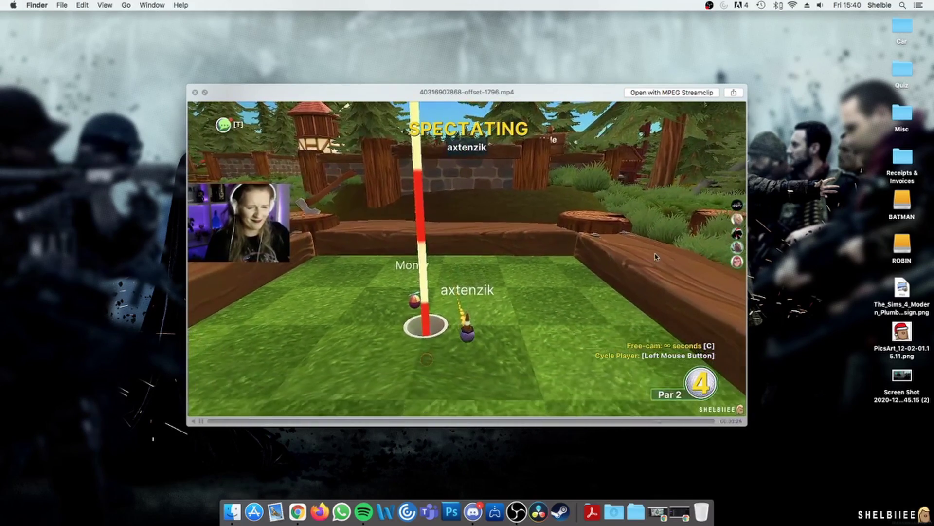
drag(623, 425, 584, 427)
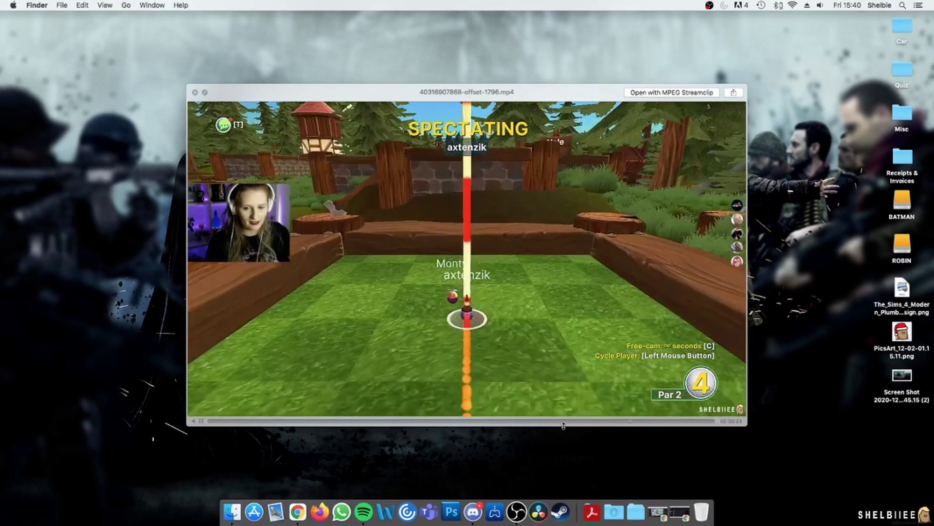
key(space)
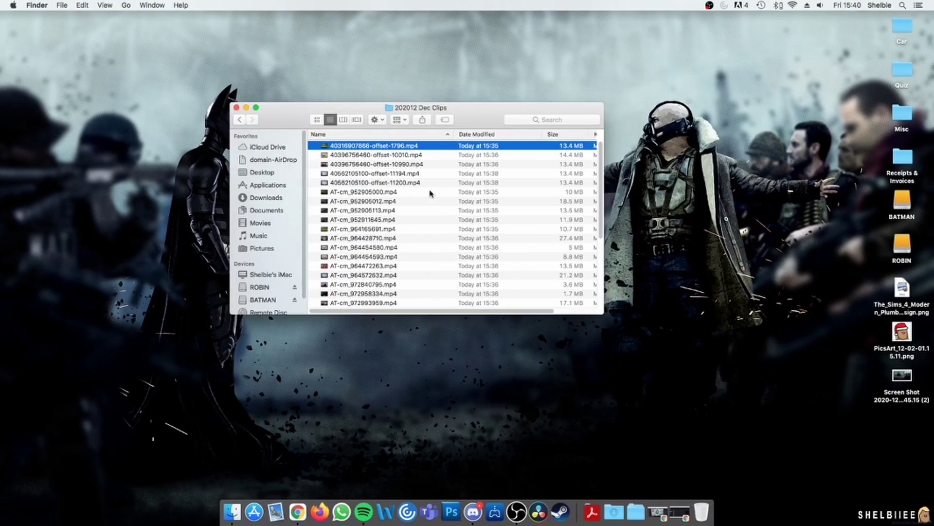
drag(395, 147, 701, 511)
right_click(701, 511)
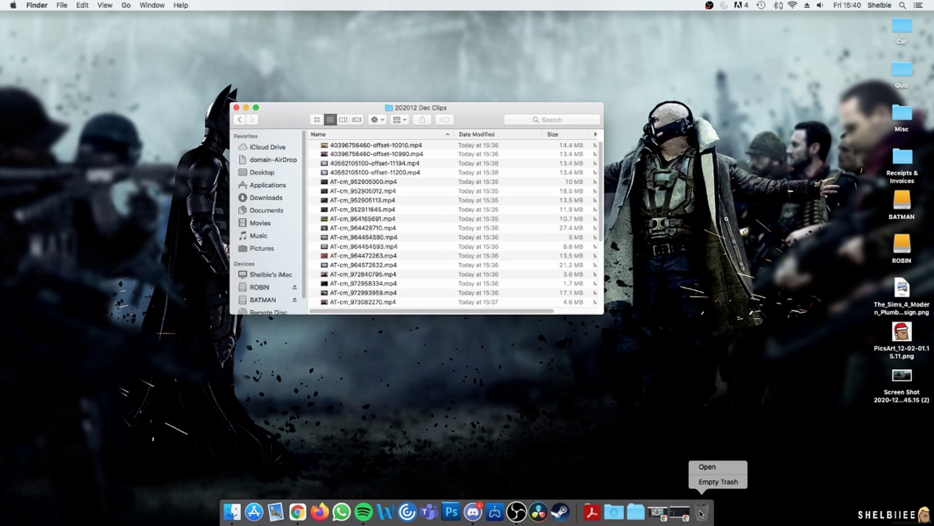
click(719, 481)
click(530, 174)
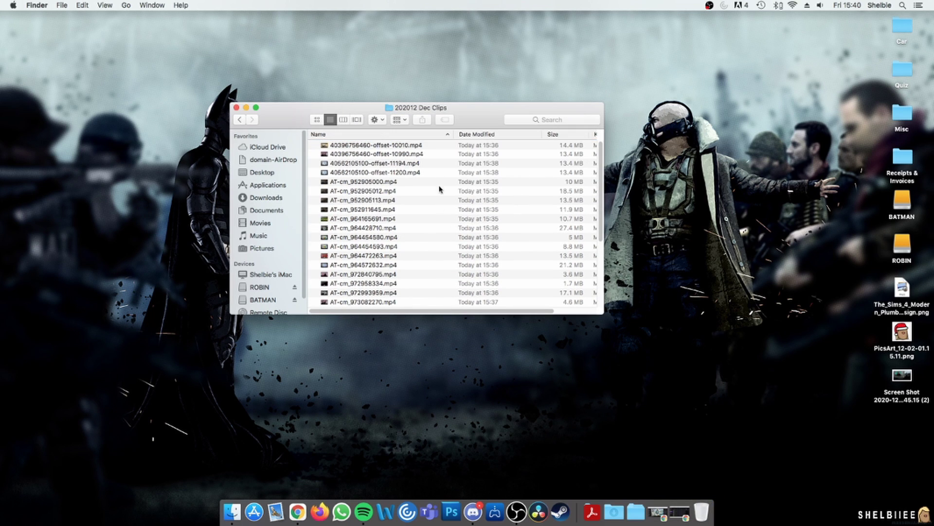
key(space)
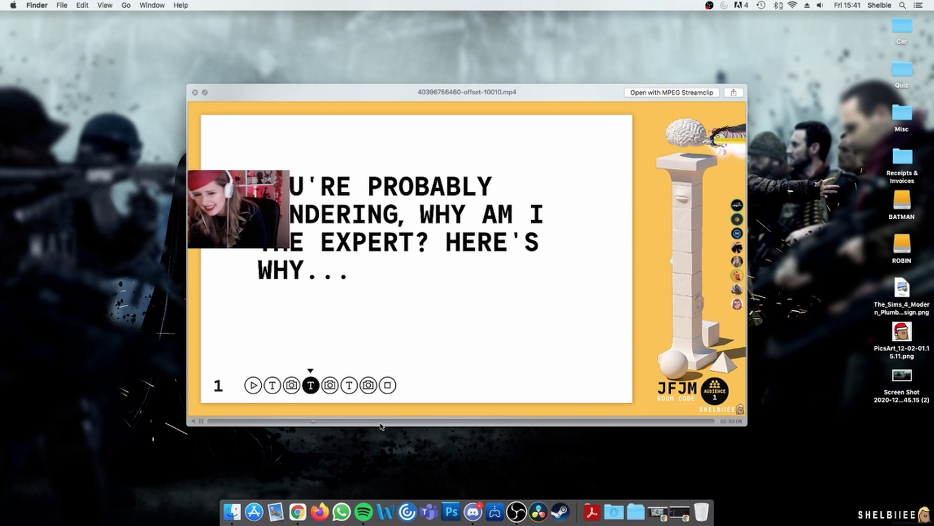
key(space)
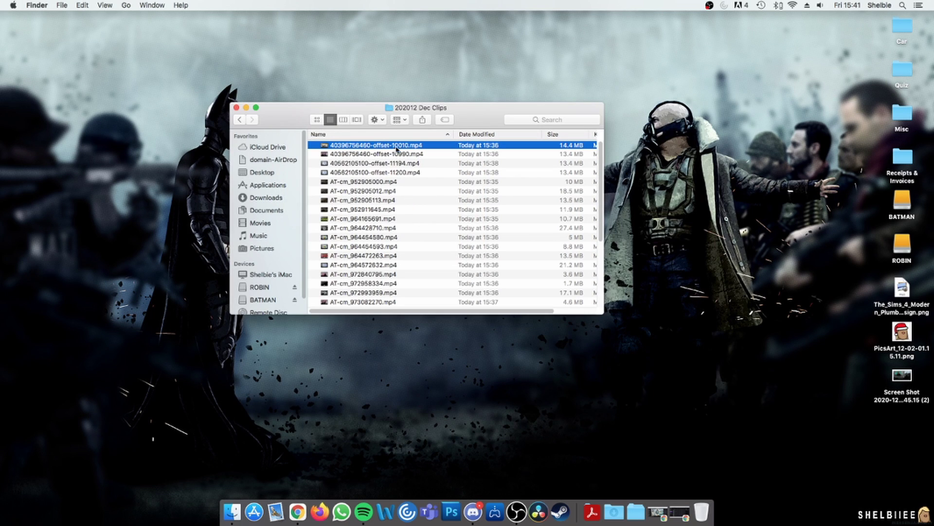
key(Down)
key(space)
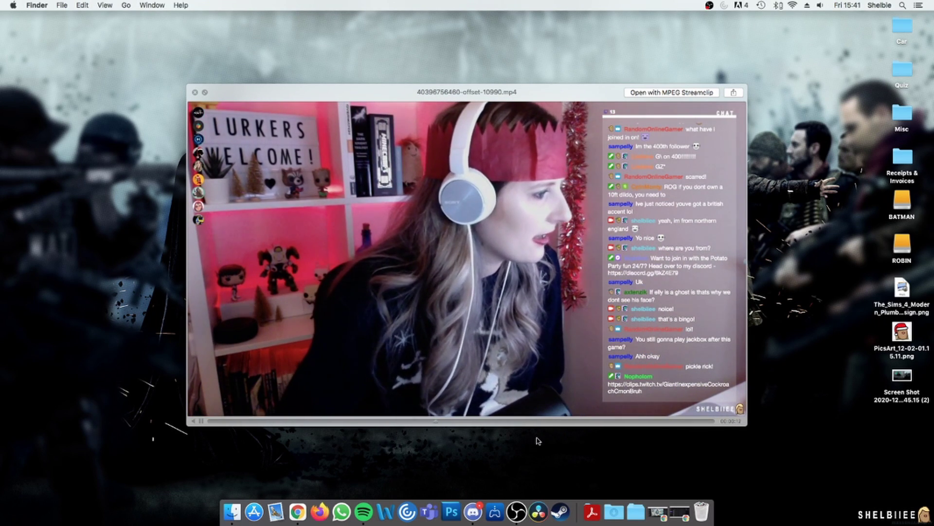
click(652, 423)
key(space)
drag(372, 145, 701, 509)
click(369, 147)
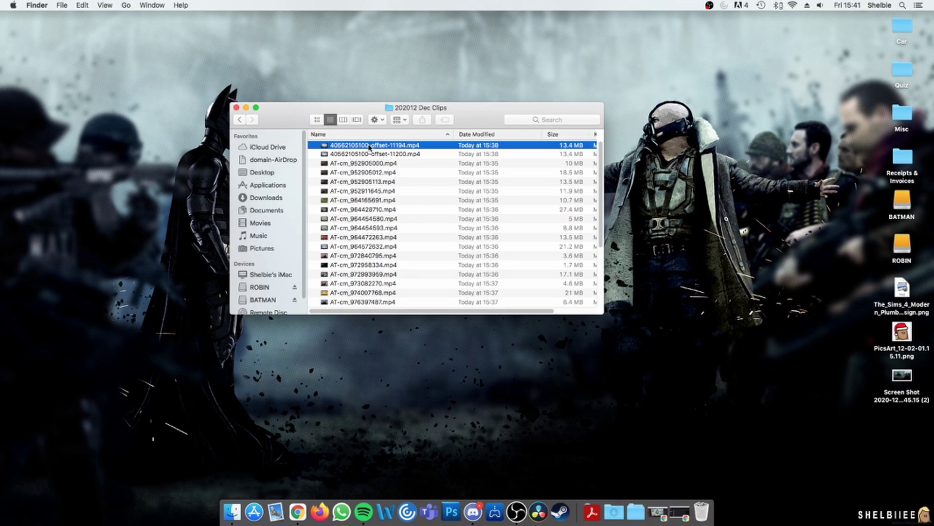
key(space)
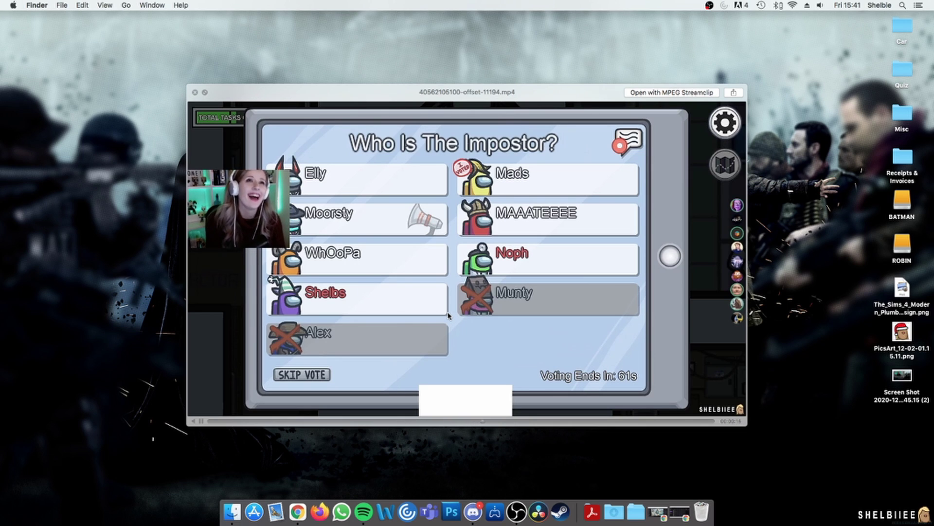
key(space)
key(Return)
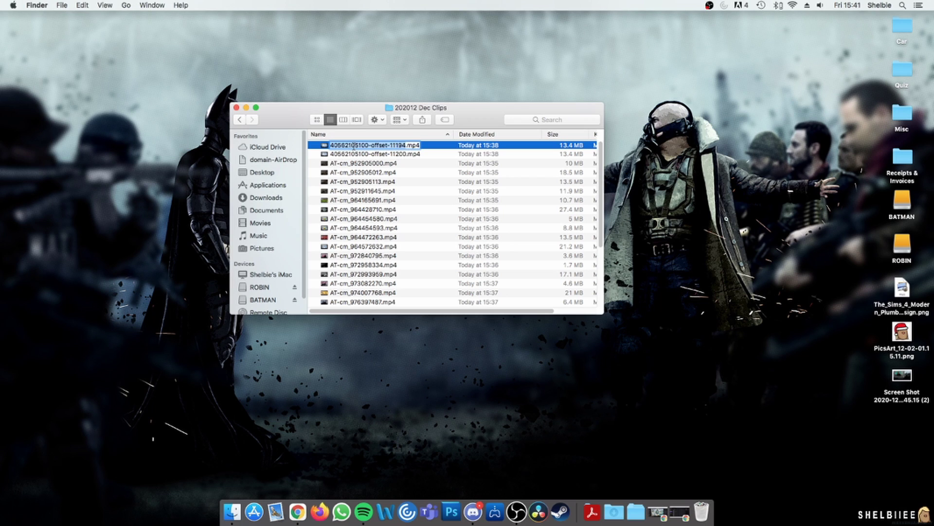
text(Among Us - )
text(His Cat Isn't Even Real)
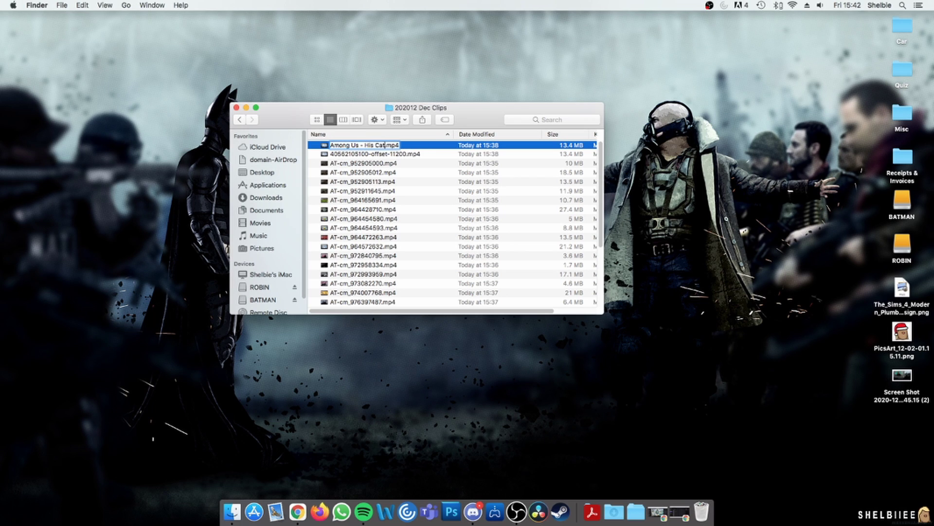
key(Return)
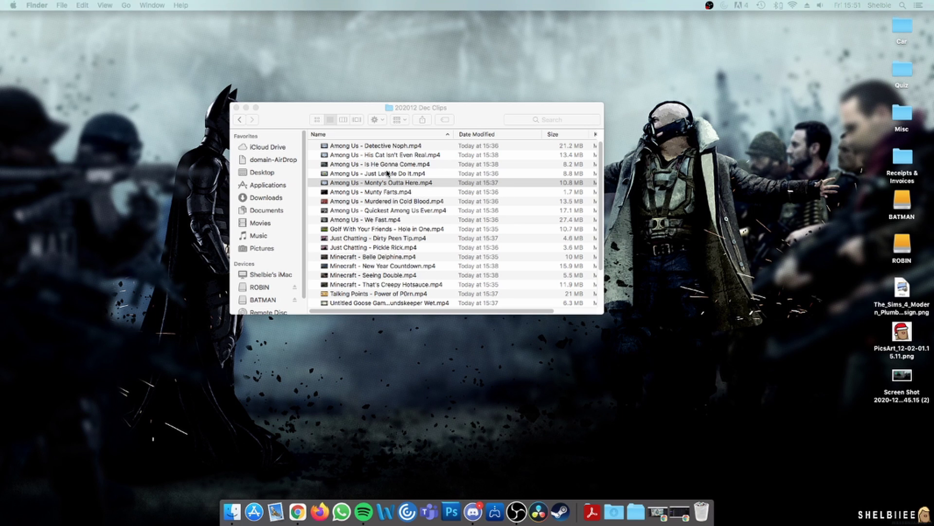
Step: Look through the full list of renamed clips in the 202012 Dec Clips folder
click(388, 174)
scroll(401, 193, down, 5)
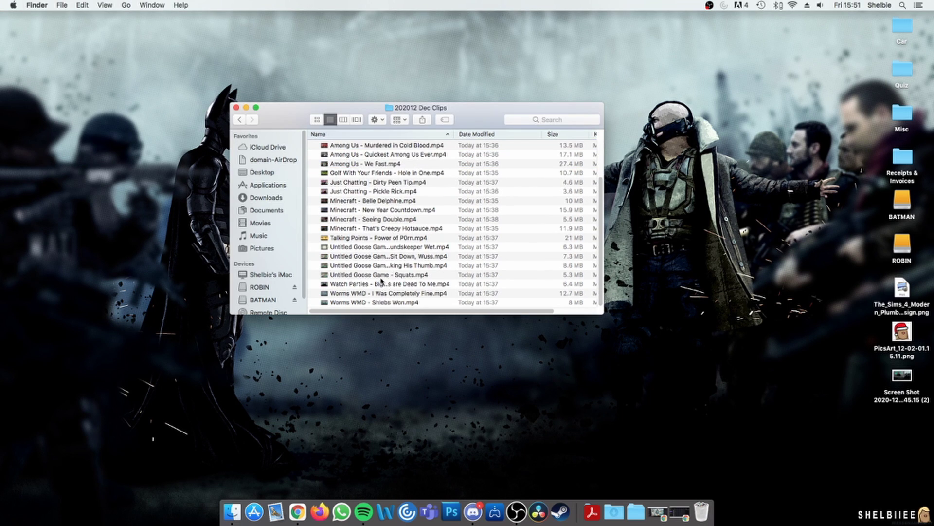
scroll(393, 183, up, 5)
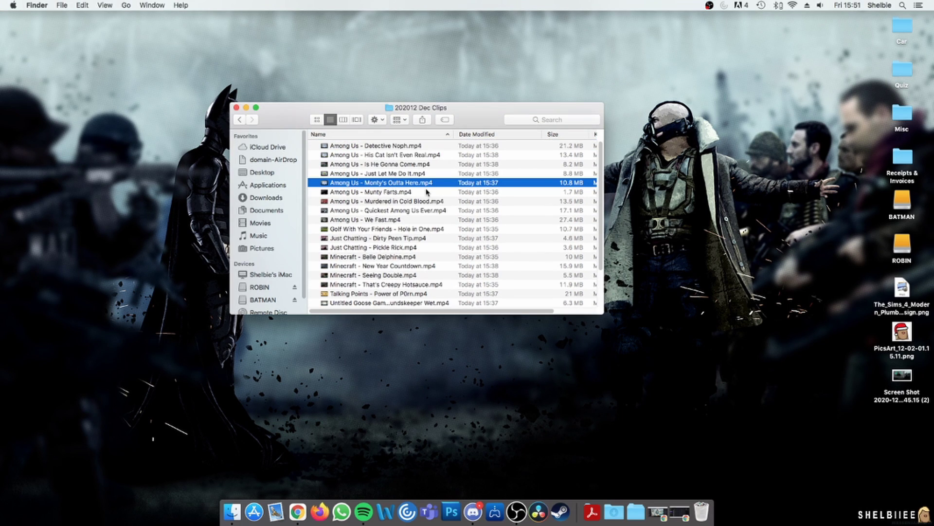
click(406, 210)
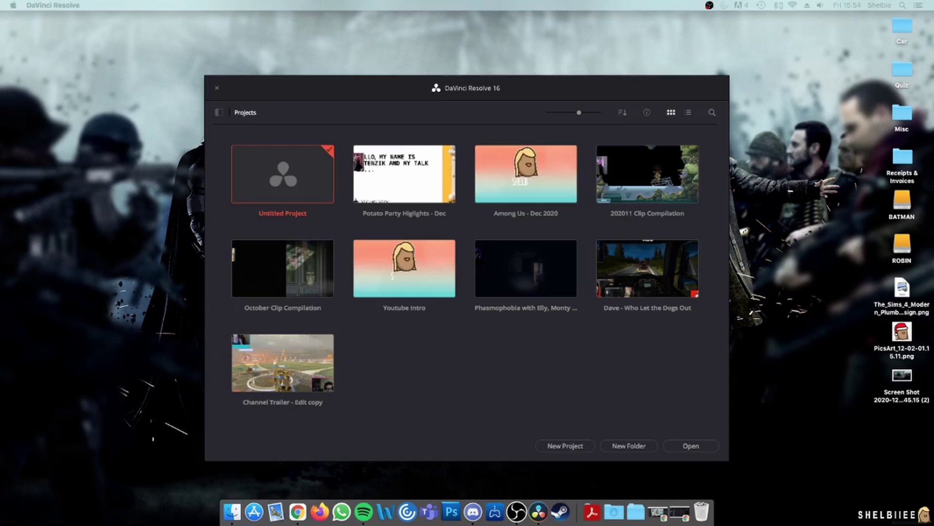
Step: In DaVinci Resolve, create a new project named "202012 Dec Clip Compilation"
click(543, 347)
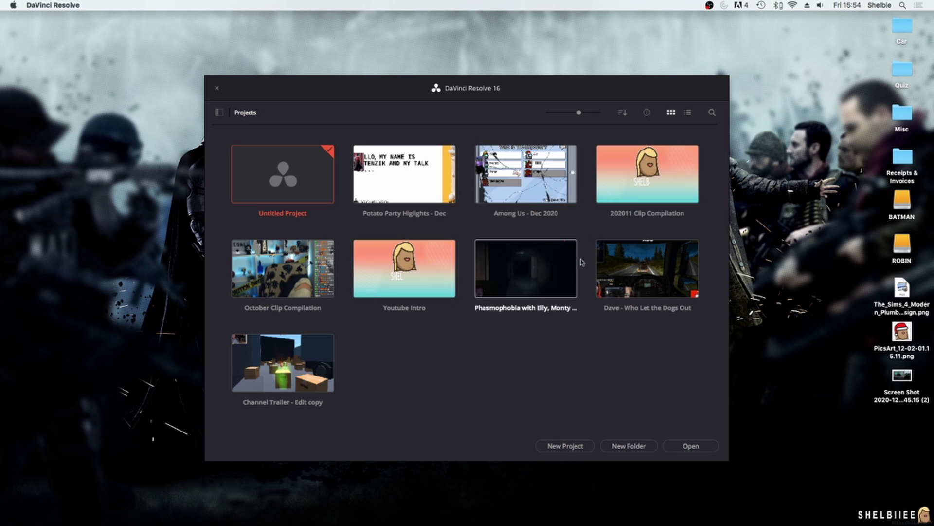
click(565, 445)
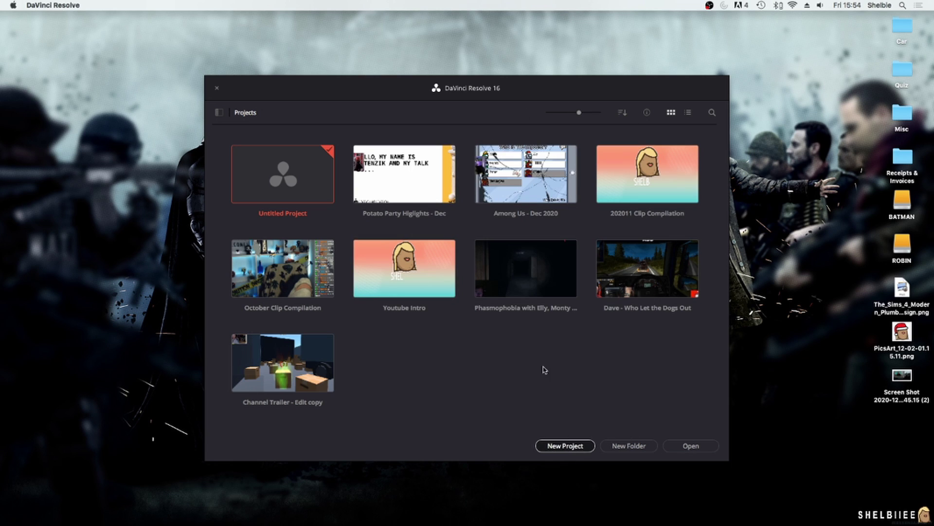
text(202012 Dec Clip Compilation)
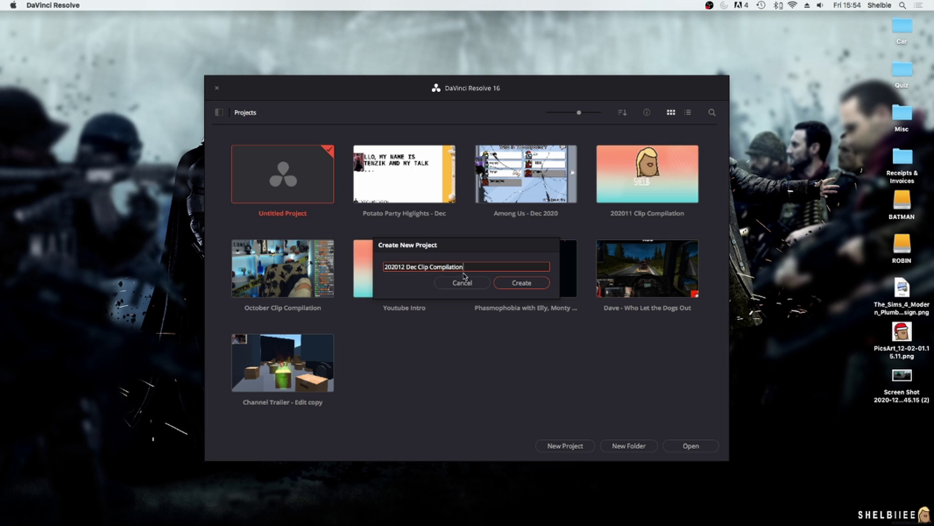
click(521, 283)
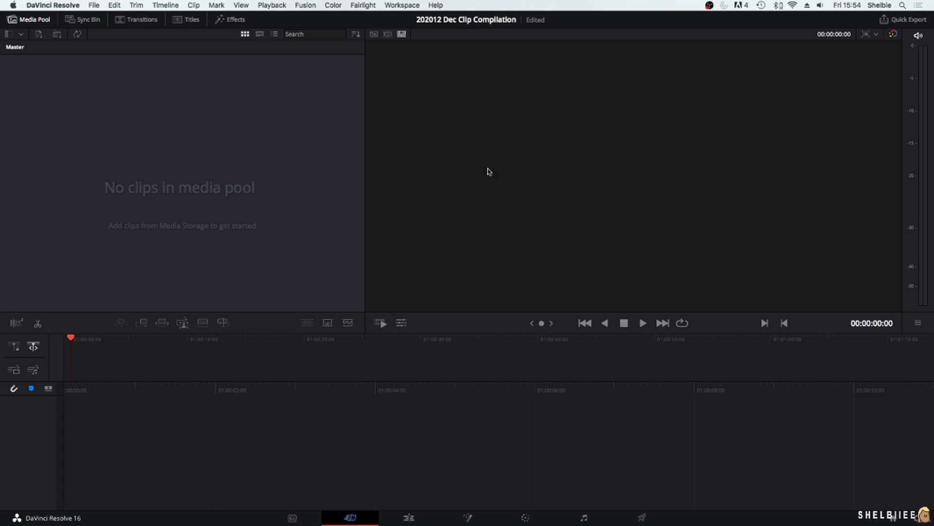
Step: Import all clips from ROBIN's Twtich Clips & Videos > 202012 Dec Clips folder into the media pool, changing the project frame rate to match
right_click(111, 111)
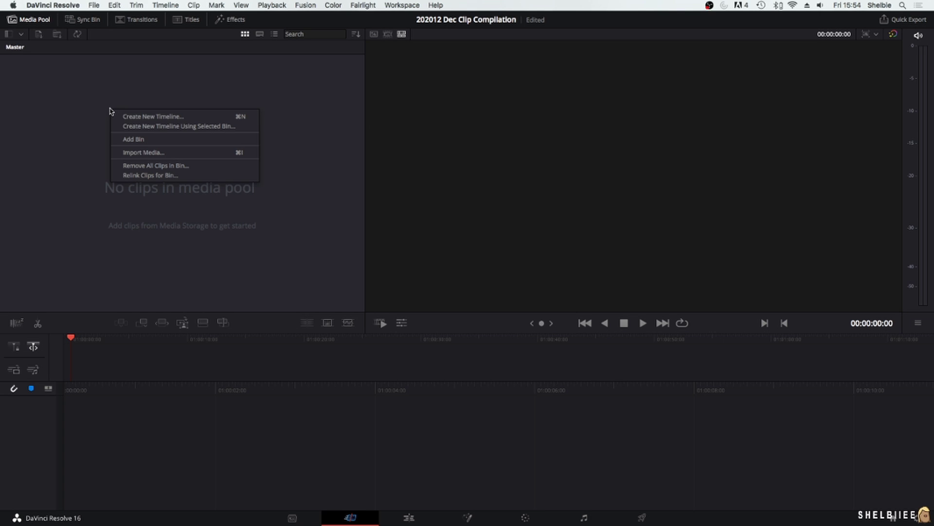
click(176, 157)
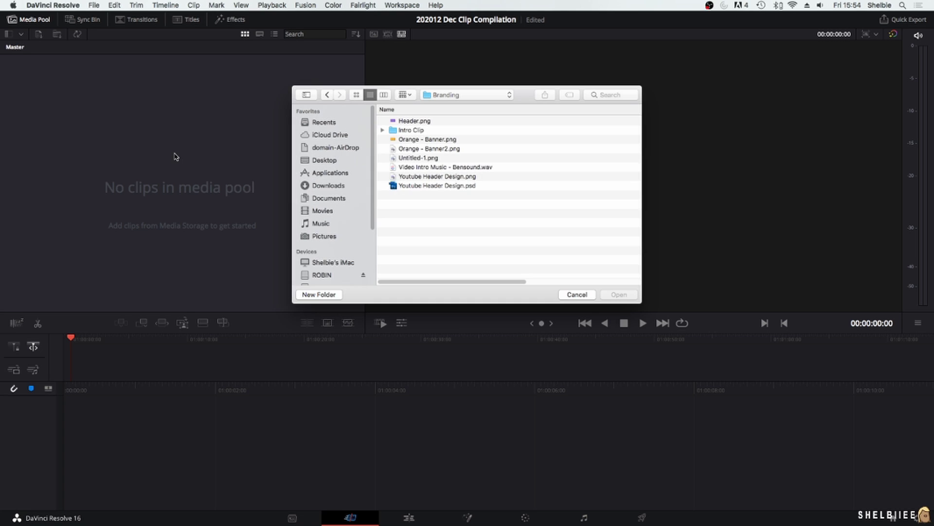
click(470, 95)
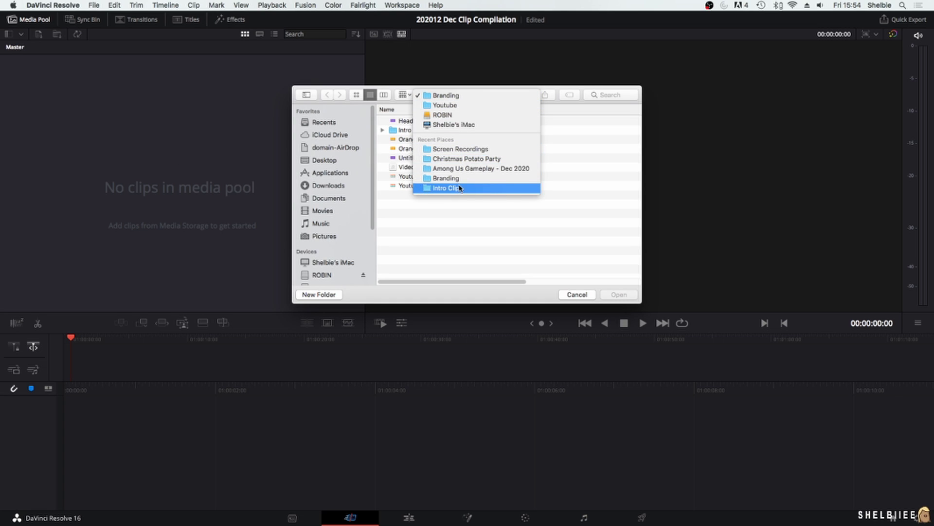
click(456, 115)
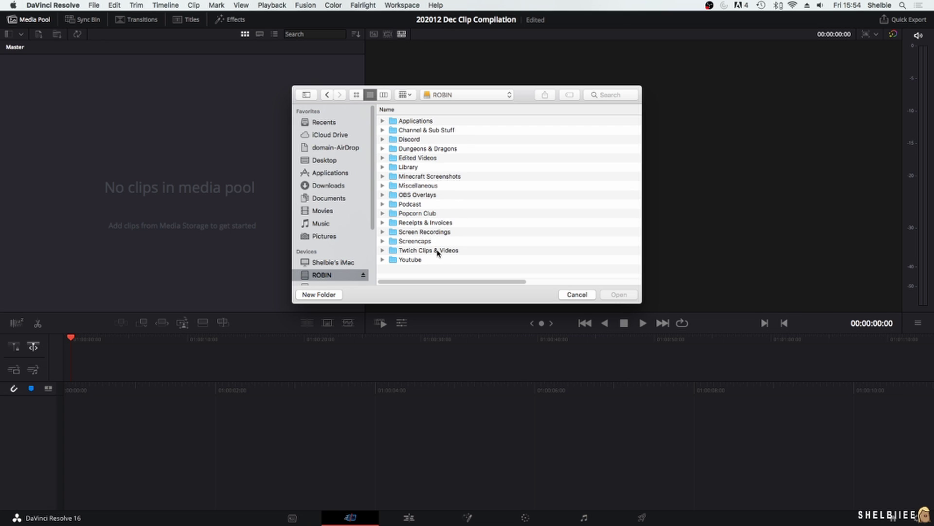
double_click(437, 250)
double_click(442, 140)
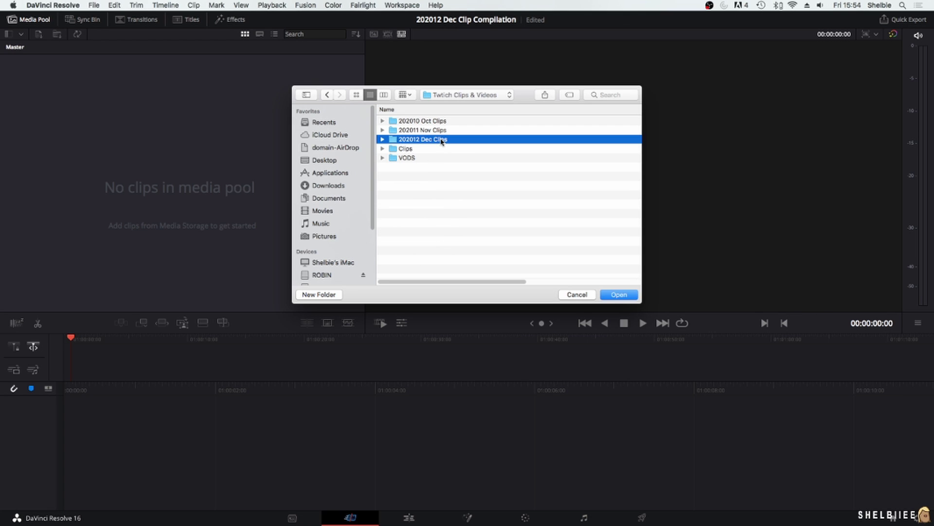
click(436, 121)
scroll(476, 209, down, 3)
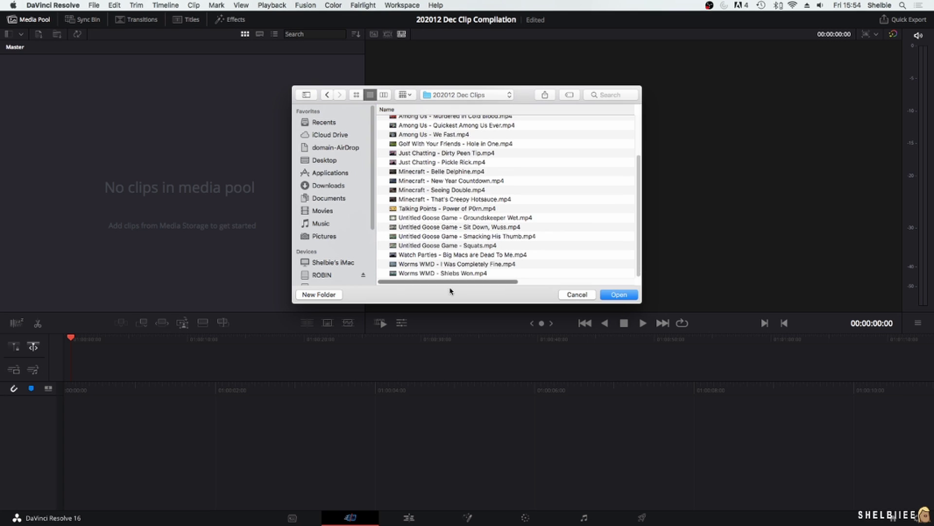
shift+click(455, 273)
click(611, 297)
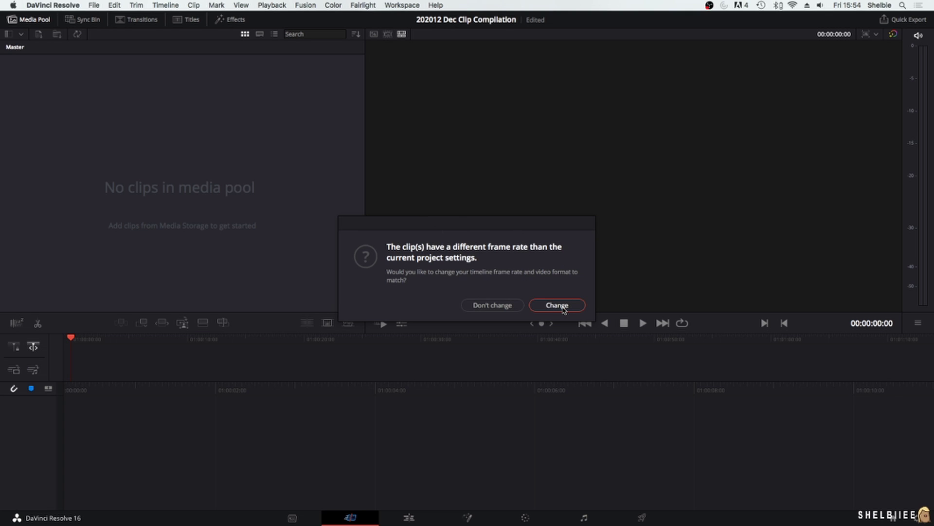
click(563, 309)
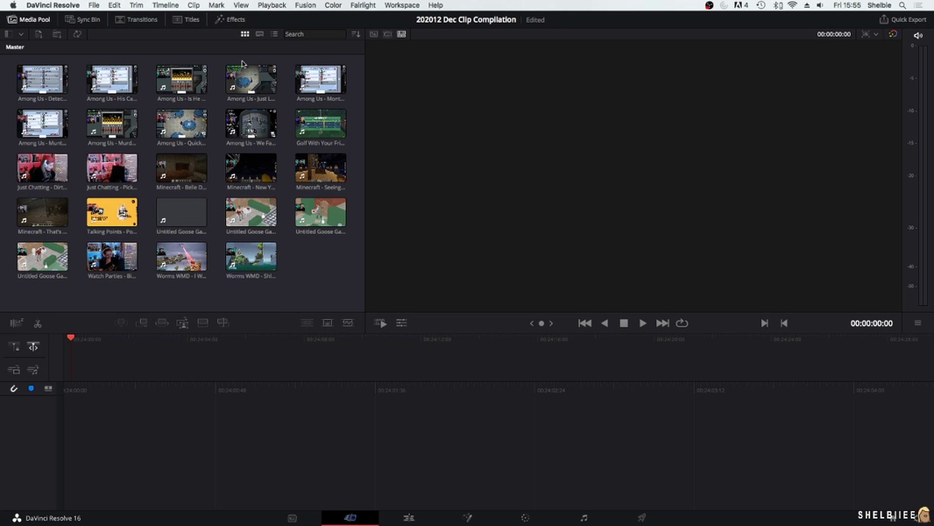
Step: Import Intro - Beginning & Outro.png and Intro Video from ROBIN's Youtube > Branding > Intro Clip folder into the media pool
right_click(301, 271)
click(353, 314)
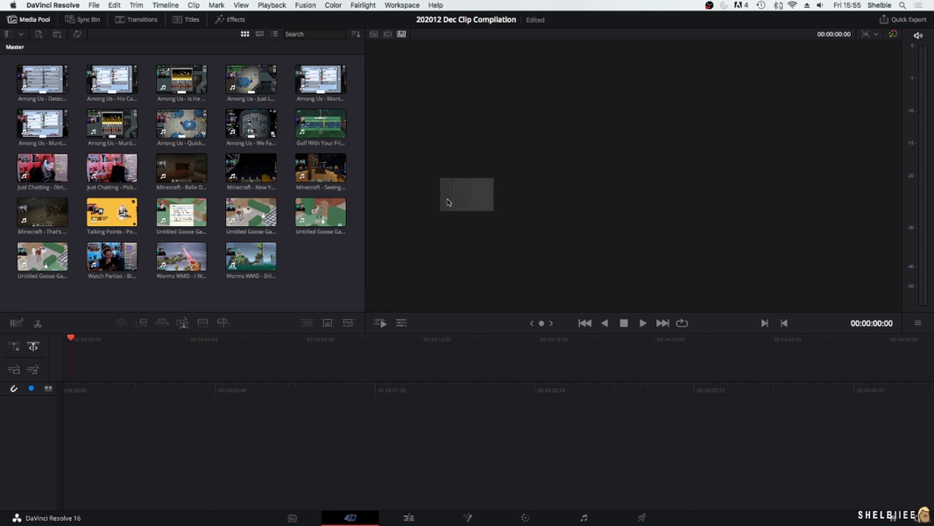
click(487, 96)
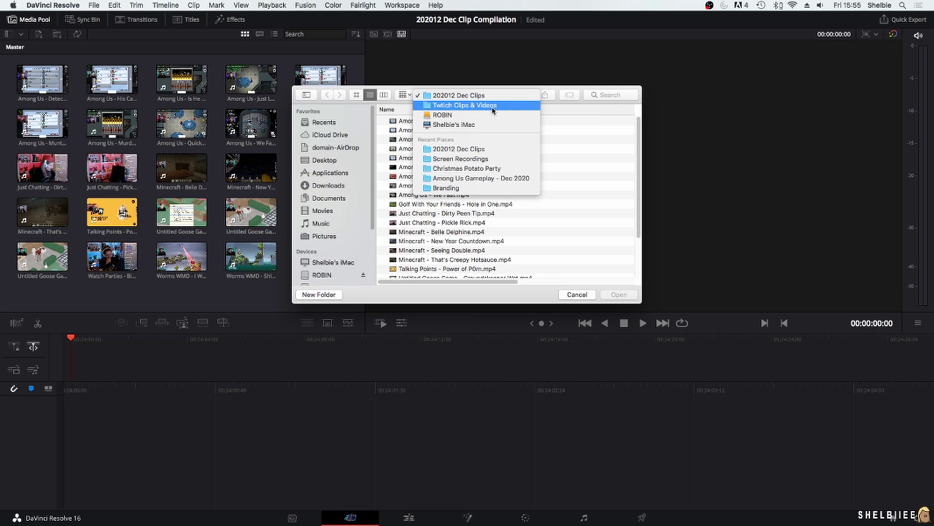
click(492, 115)
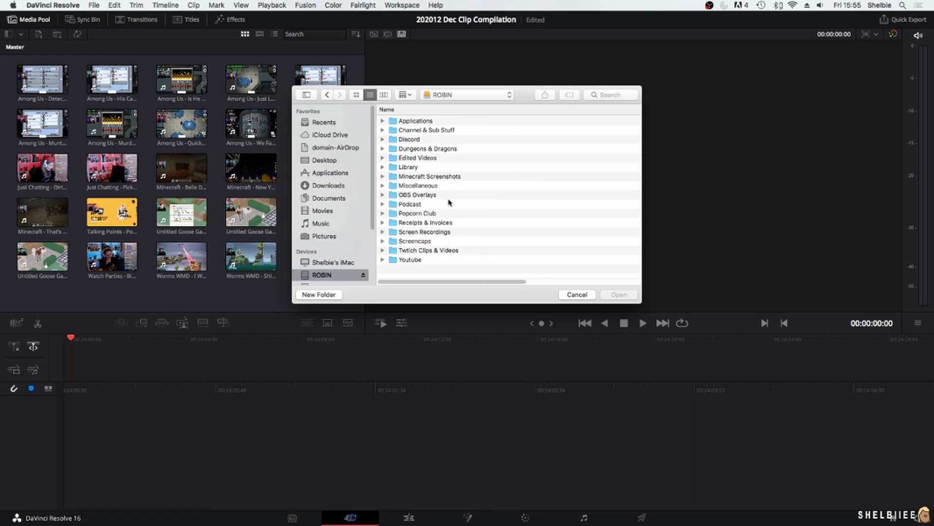
double_click(417, 260)
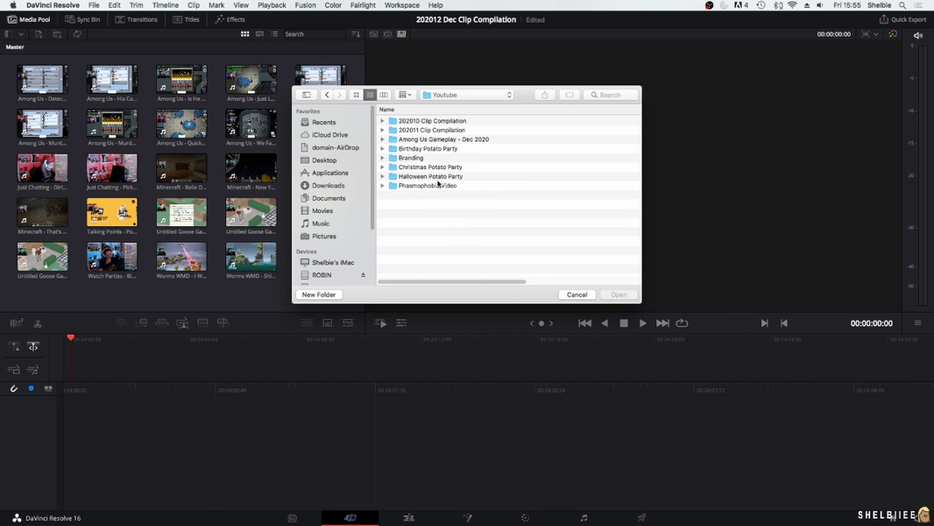
double_click(432, 159)
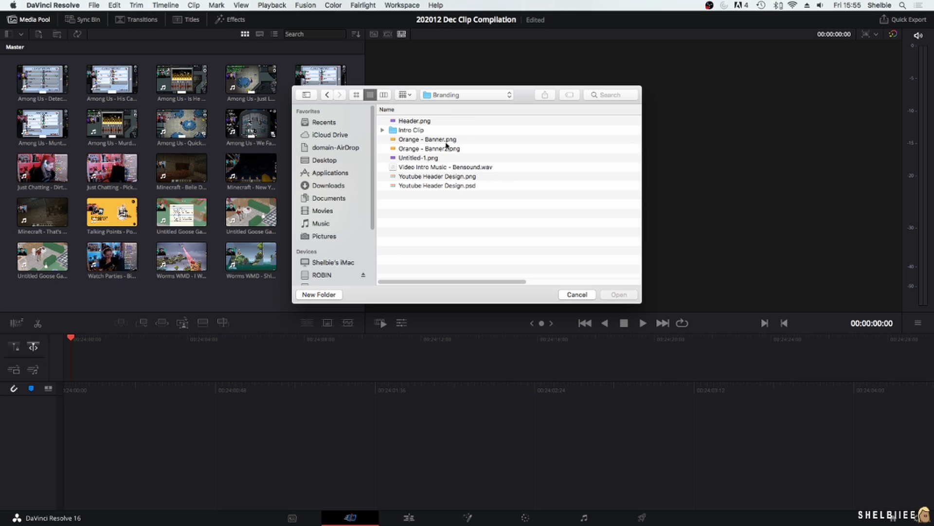
double_click(440, 130)
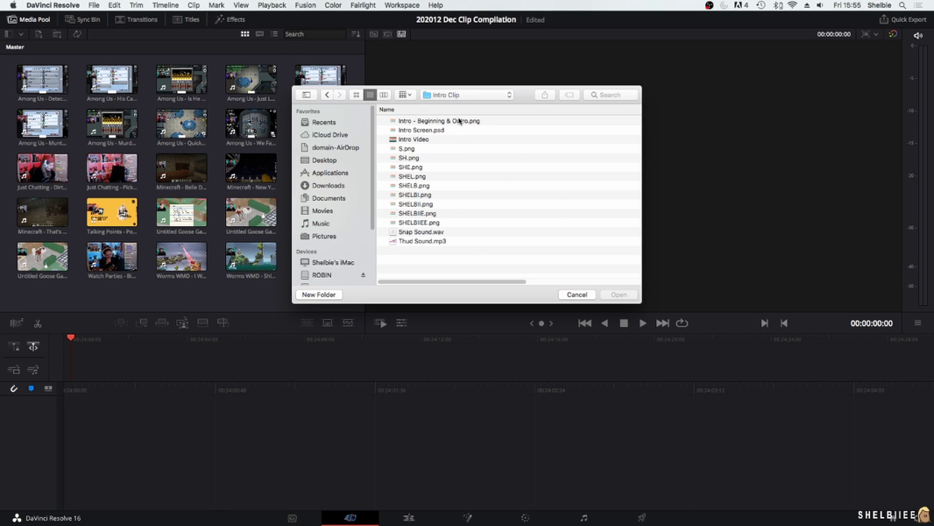
click(460, 122)
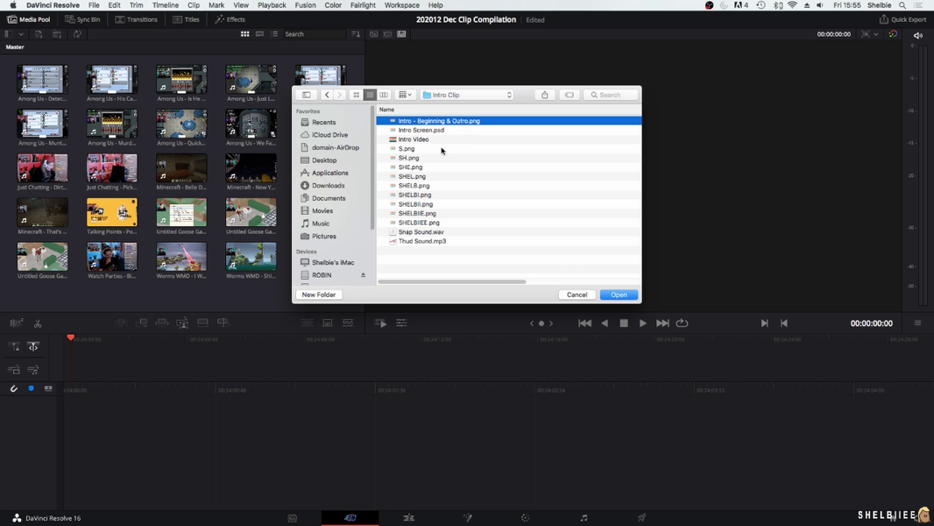
super+click(436, 139)
click(609, 297)
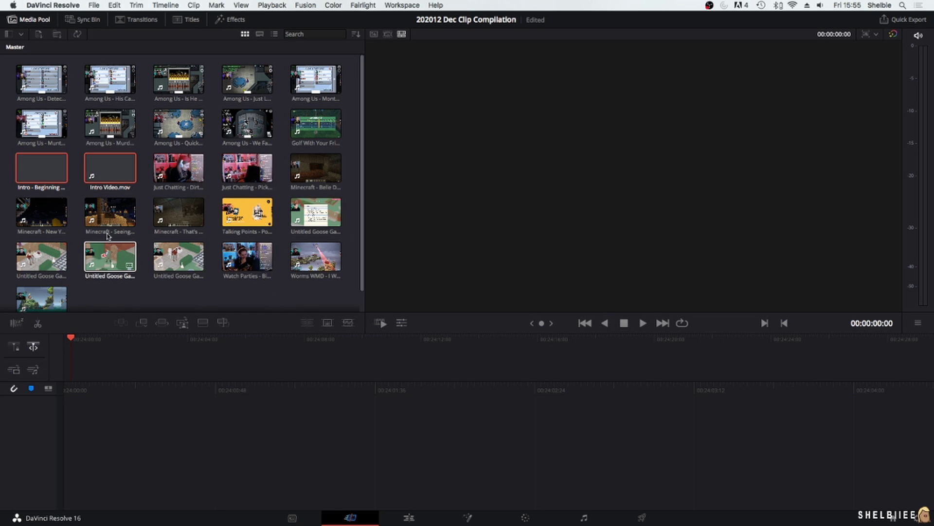
Step: Add the "Untitled Goose Game - Smacking His Thumb" clip to the start of the empty timeline
click(135, 298)
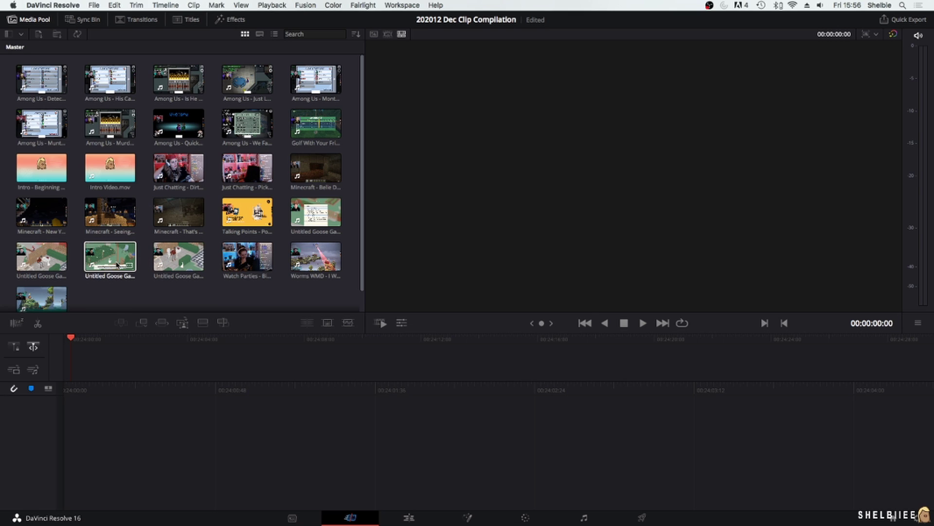
drag(126, 276, 88, 370)
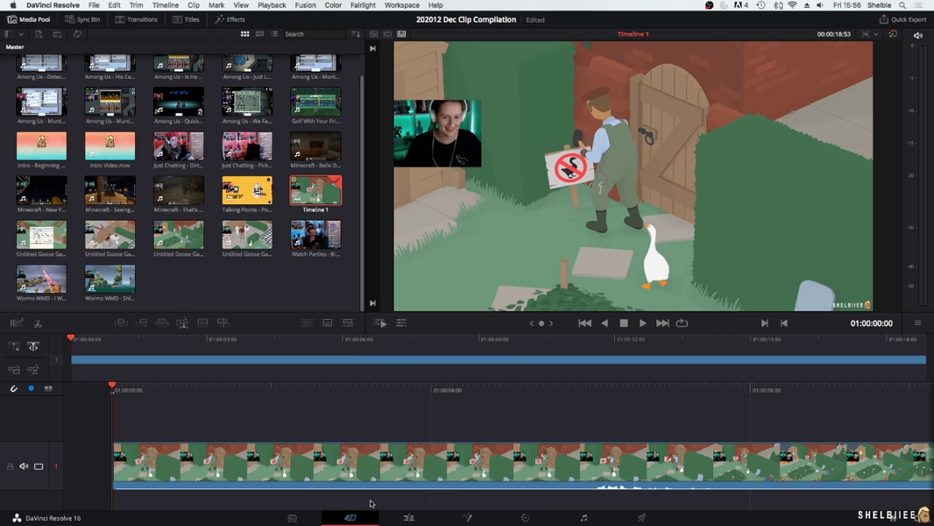
Step: Open the timeline on the Edit page with the media pool shown and place the playhead at 01:00:01:32
click(409, 519)
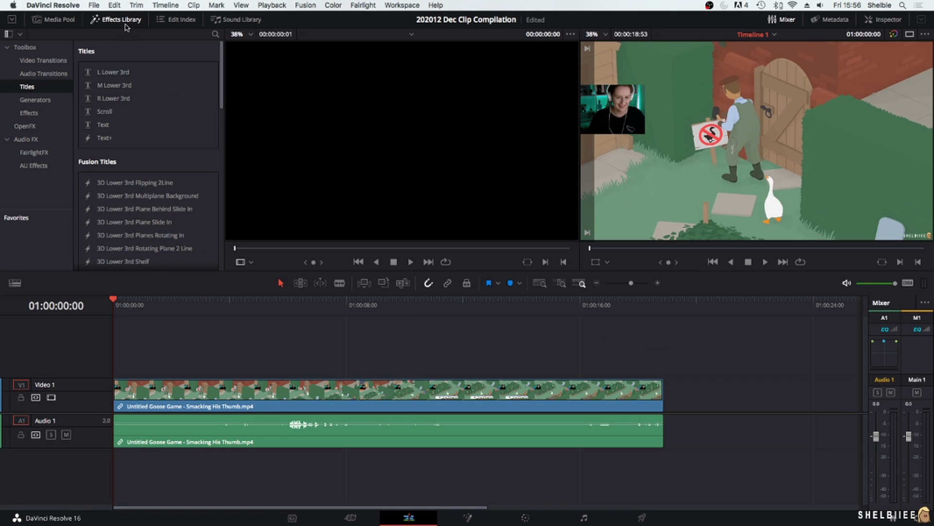
click(53, 22)
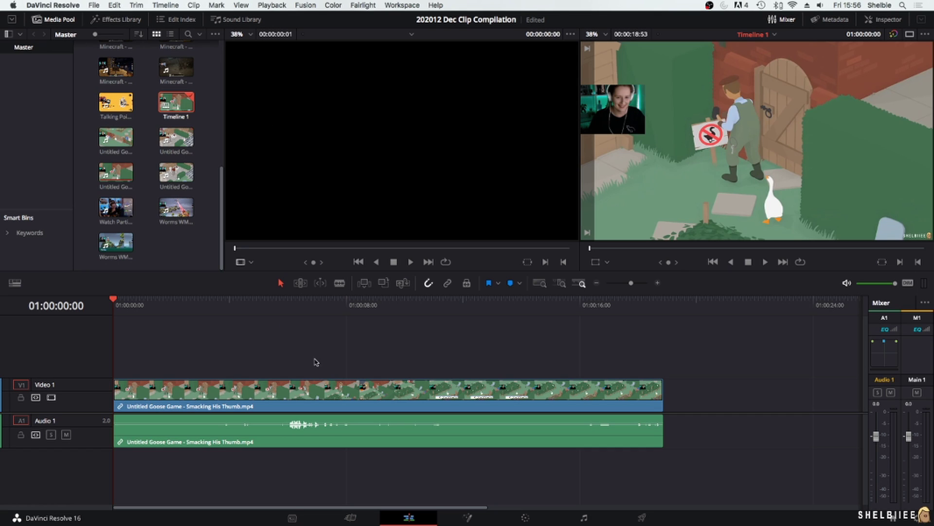
click(597, 283)
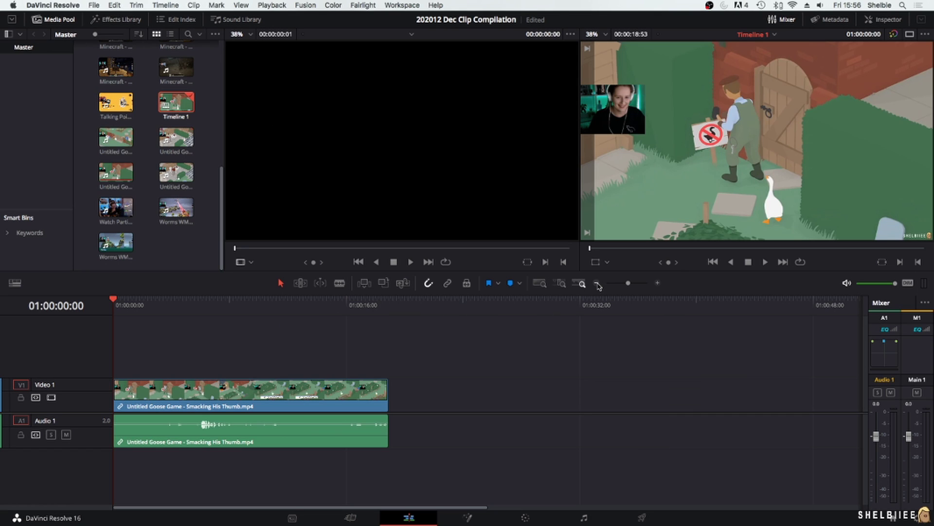
mouse_move(141, 304)
mouse_down()
mouse_move(417, 314)
mouse_move(136, 307)
mouse_up()
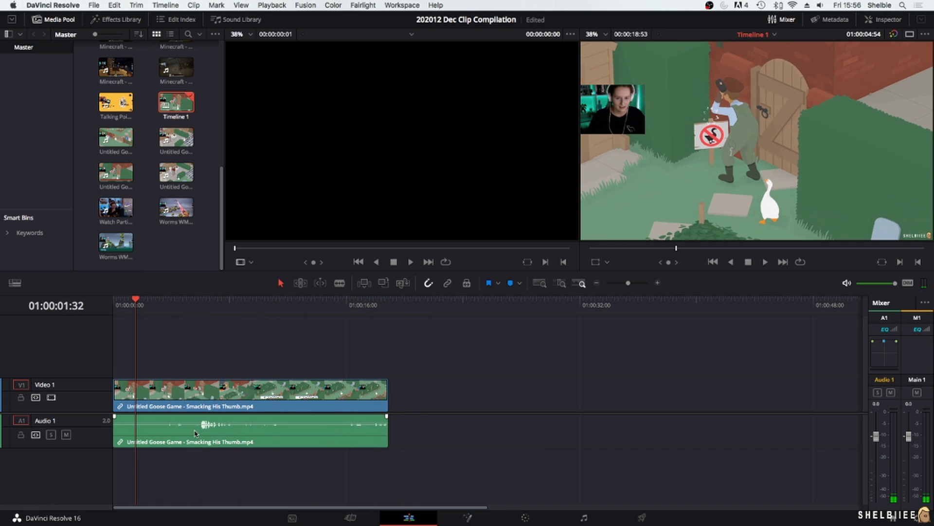
Step: Turn on linked selection and select the goose clip's video and audio together
click(219, 399)
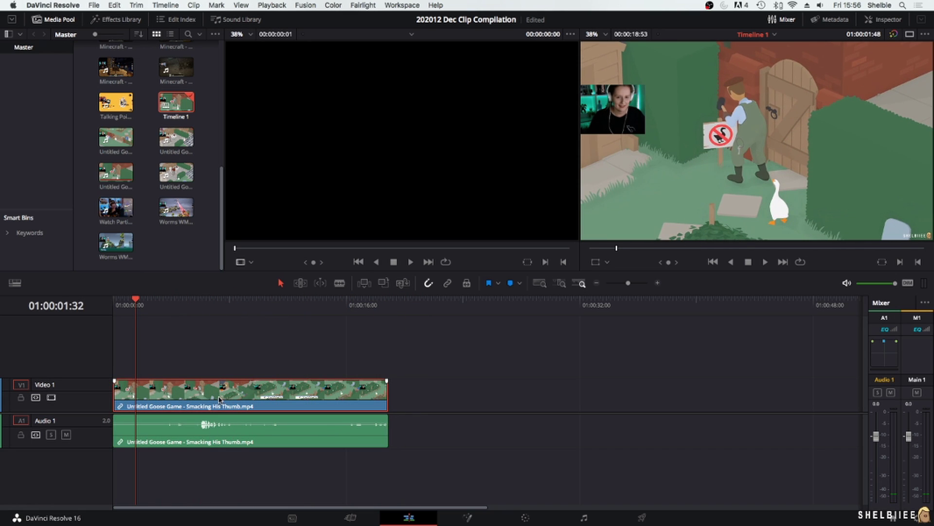
drag(465, 456, 251, 388)
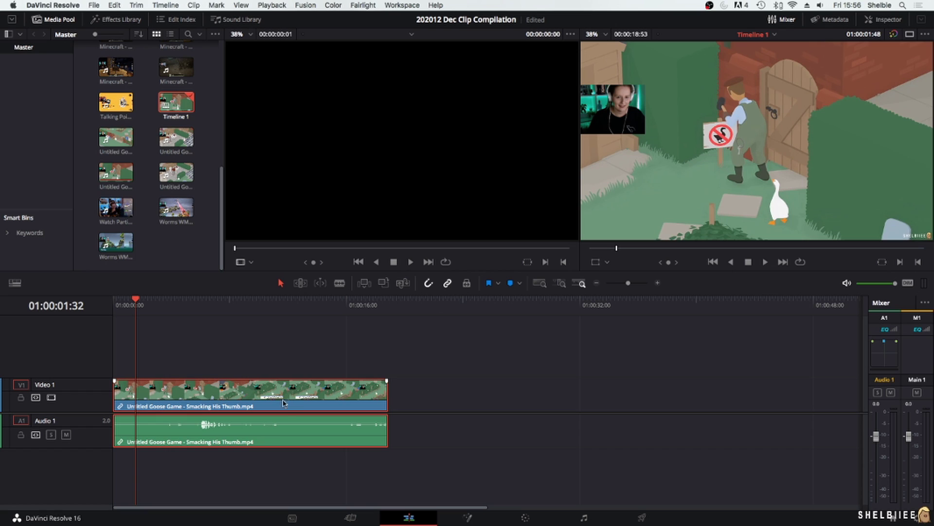
click(456, 407)
click(301, 403)
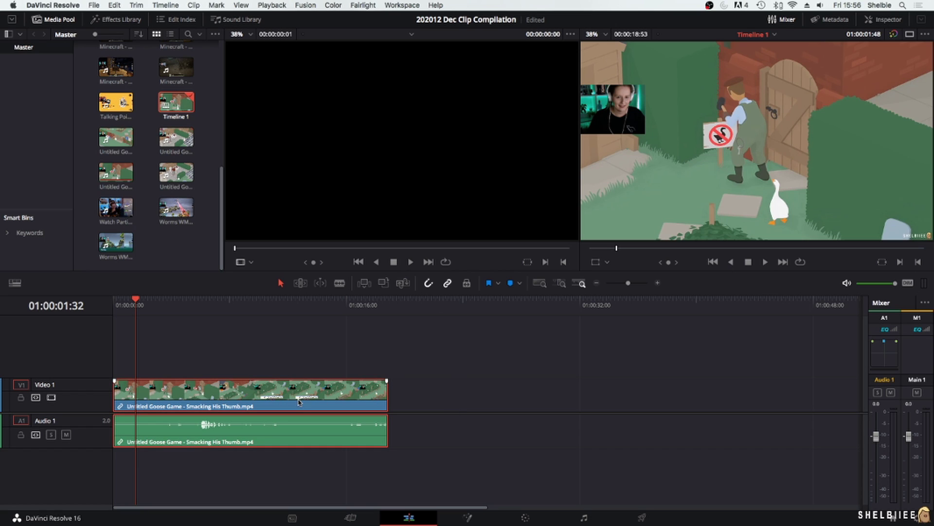
click(409, 400)
click(347, 397)
Step: Split the goose clip at 01:00:03:18, delete its opening part and move the remainder to the start of the timeline
drag(125, 307, 109, 307)
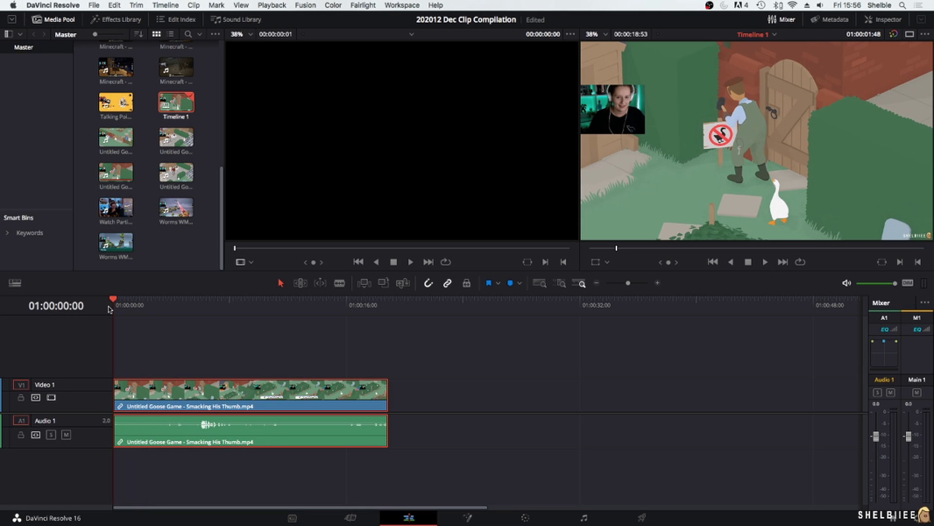
key(space)
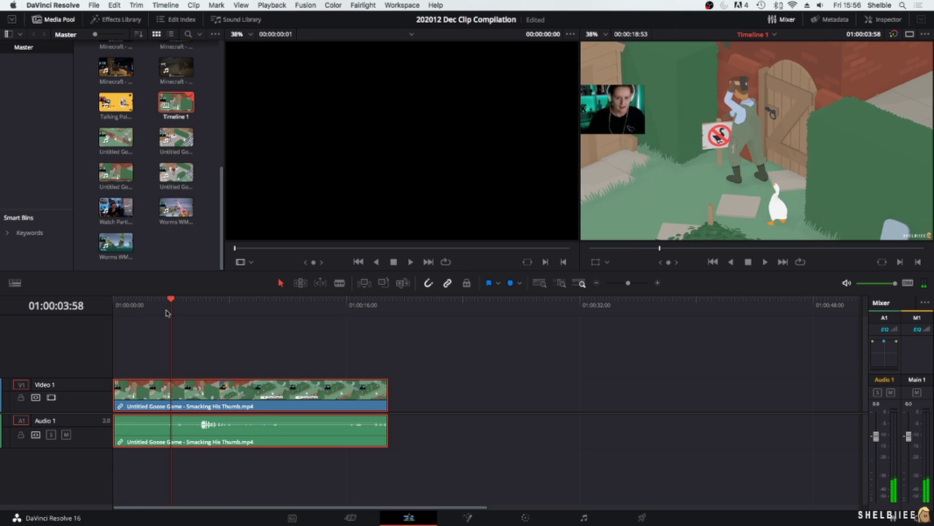
key(Left)
key(Left)
key(Left)
key(Left)
key(Left)
key(Left)
key(Left)
key(Left)
key(Left)
key(Left)
key(Left)
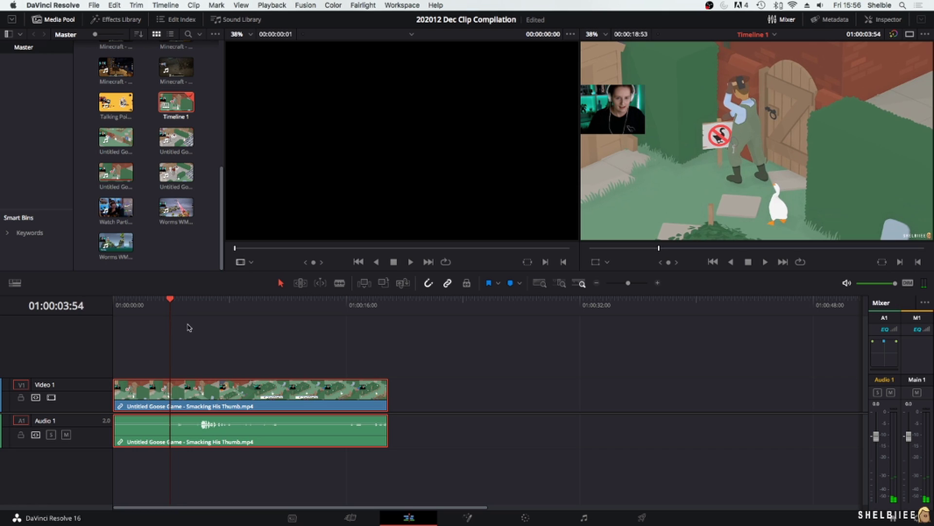
key(Left)
key(Left)
key(Left)
key(Left)
key(Left)
key(Left)
key(Left)
key(Left)
key(Left)
key(Left)
key(Left)
key(Left)
key(Left)
key(Left)
key(Left)
key(Left)
key(Left)
key(Left)
key(Left)
key(Left)
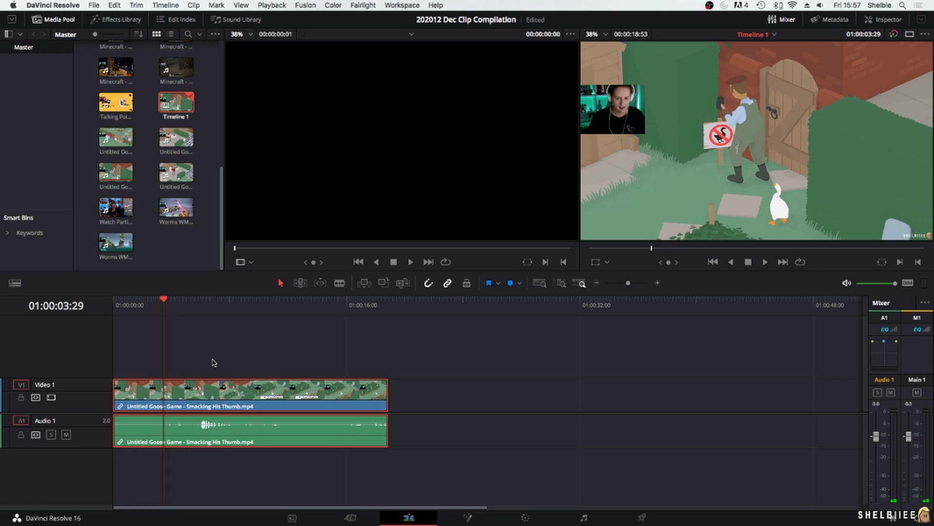
key(Left)
key(Left)
key(Left)
key(Left)
key(Left)
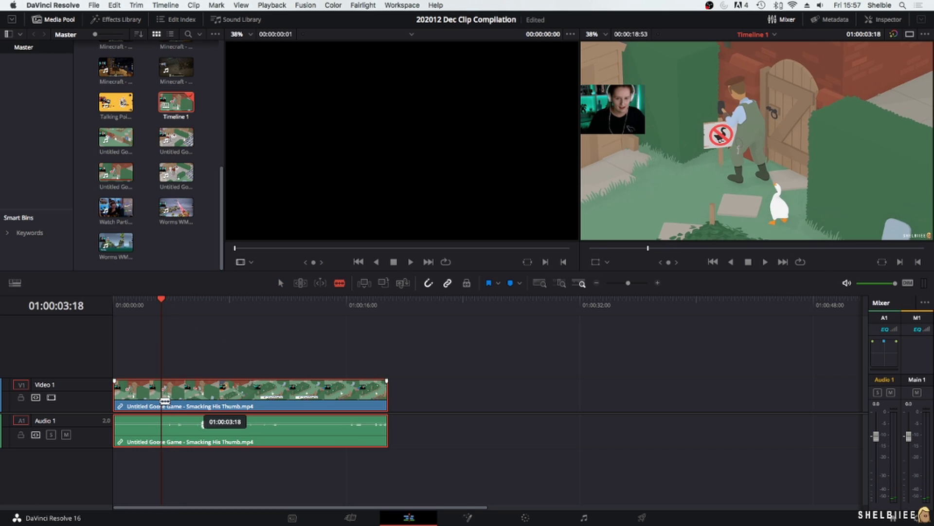
click(163, 401)
key(a)
click(137, 406)
key(BackSpace)
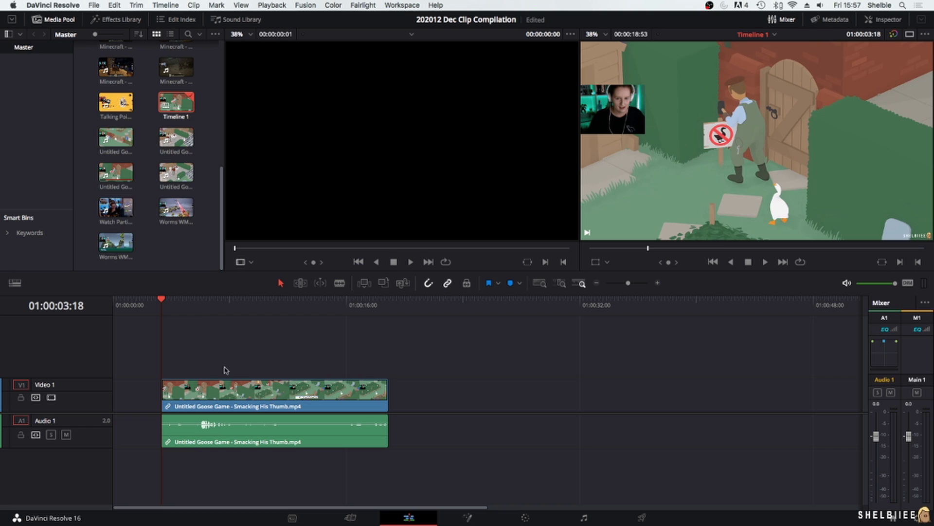
drag(222, 404, 174, 403)
Step: Play the goose clip, split it at 01:00:09:48 and delete the end part
key(space)
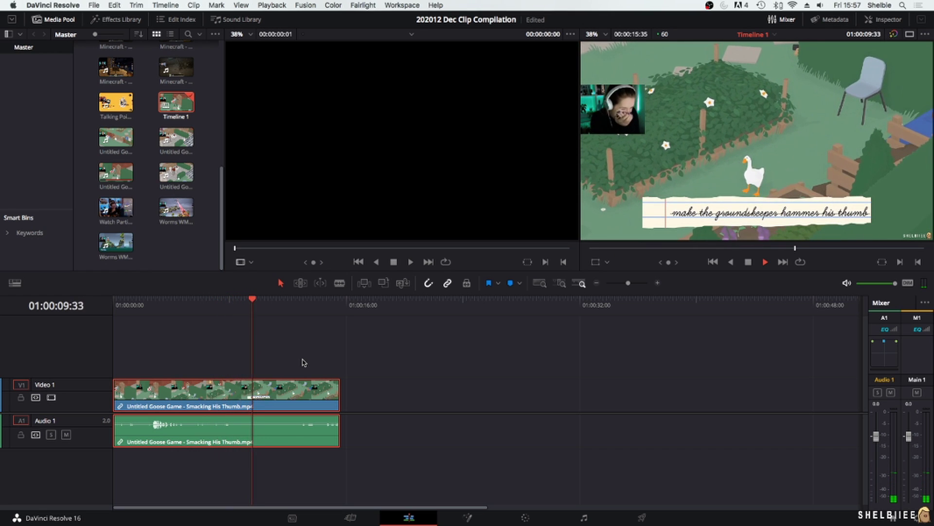
key(space)
click(256, 401)
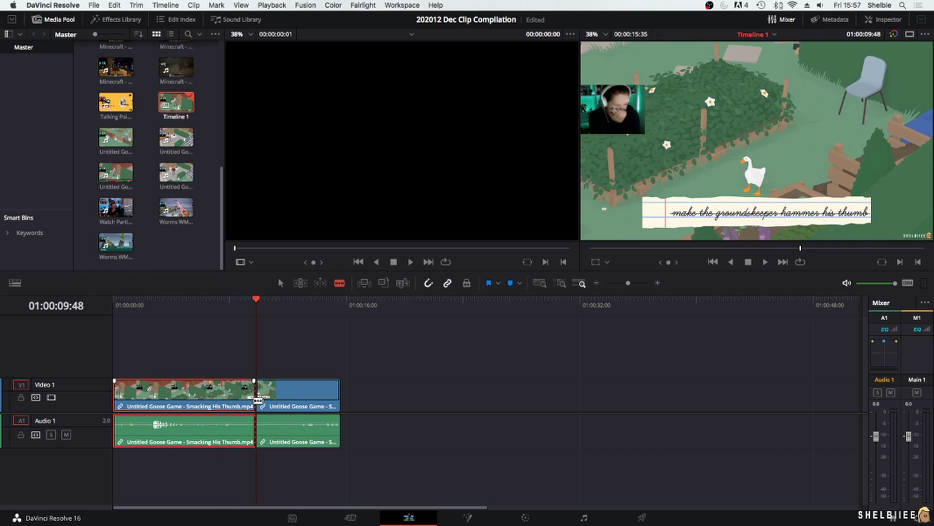
key(Delete)
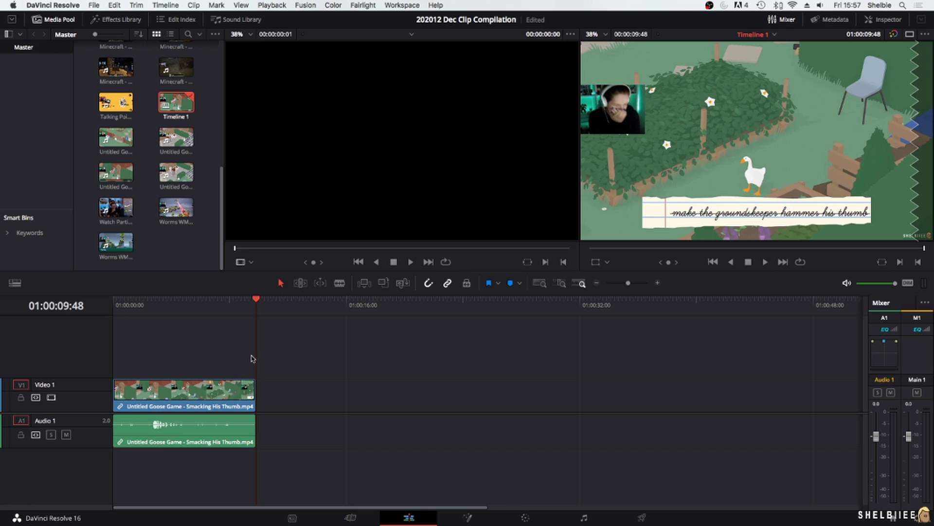
Step: Add Intro Video.mov directly after the trimmed goose clip and play it back
scroll(179, 219, up, 5)
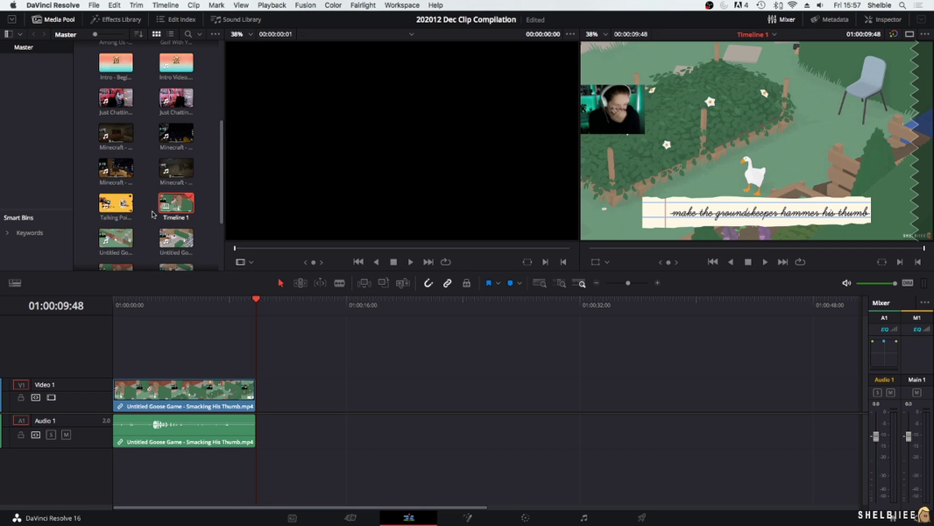
click(114, 136)
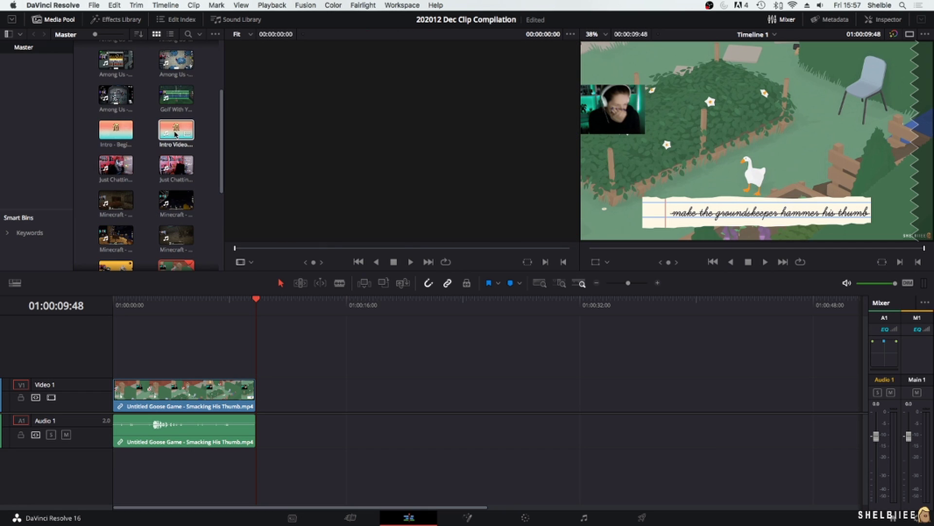
drag(176, 134, 276, 394)
key(space)
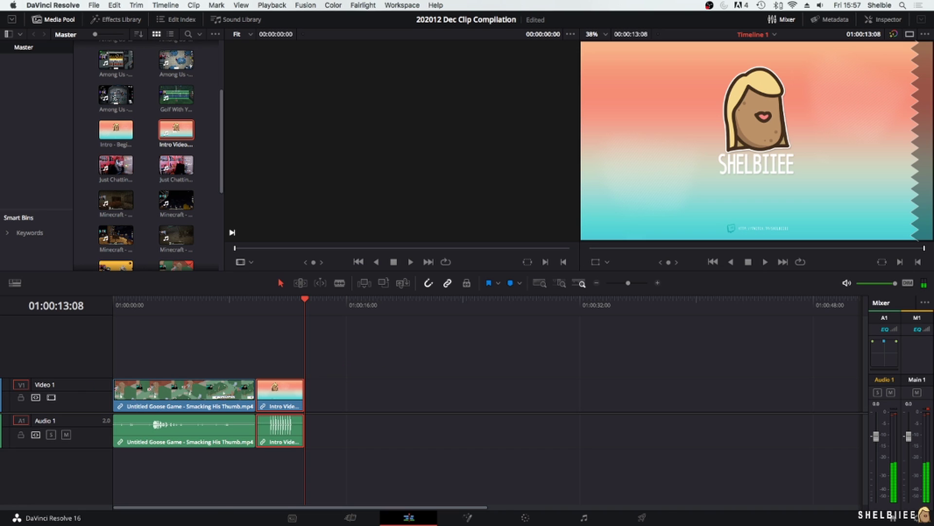
Step: Add the "Among Us - Detective Noph" clip to the timeline directly after the December Highlights intro screen at 01:00:15:33
drag(116, 61, 375, 314)
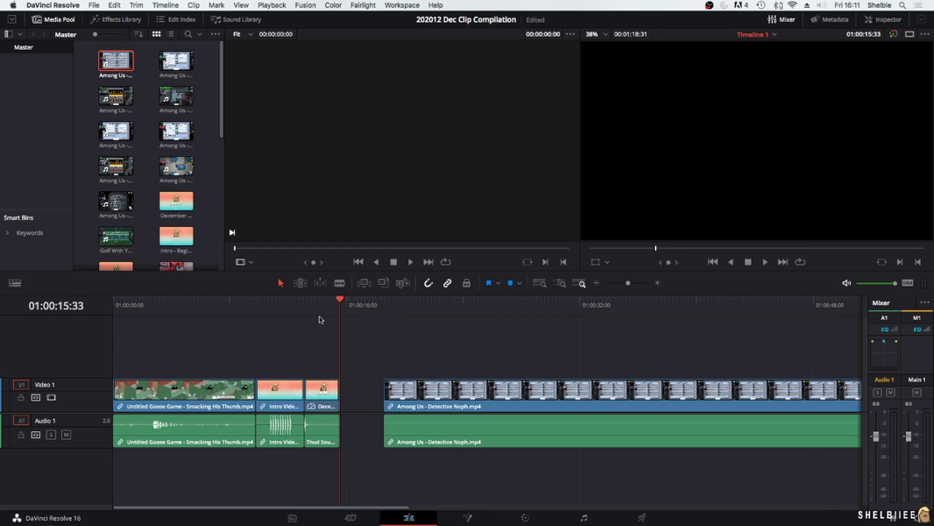
click(317, 308)
drag(431, 392, 386, 391)
click(339, 310)
click(596, 284)
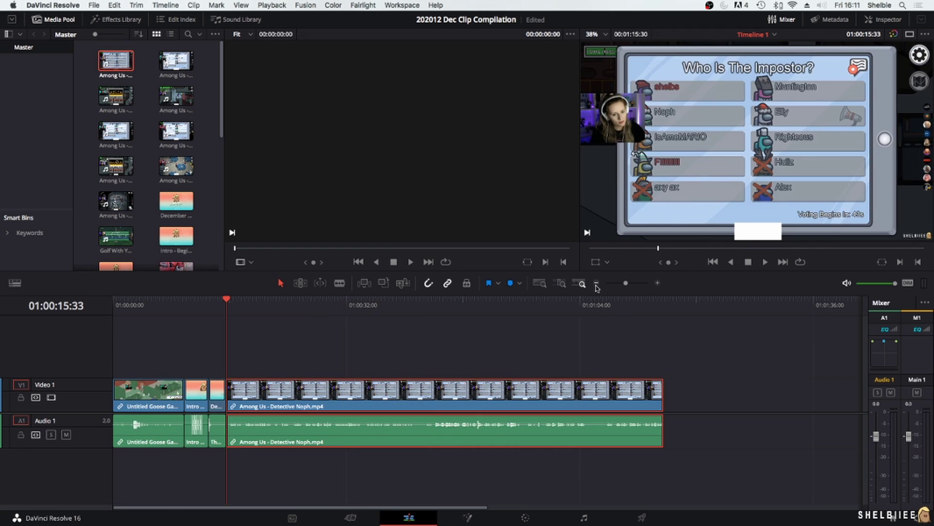
click(596, 285)
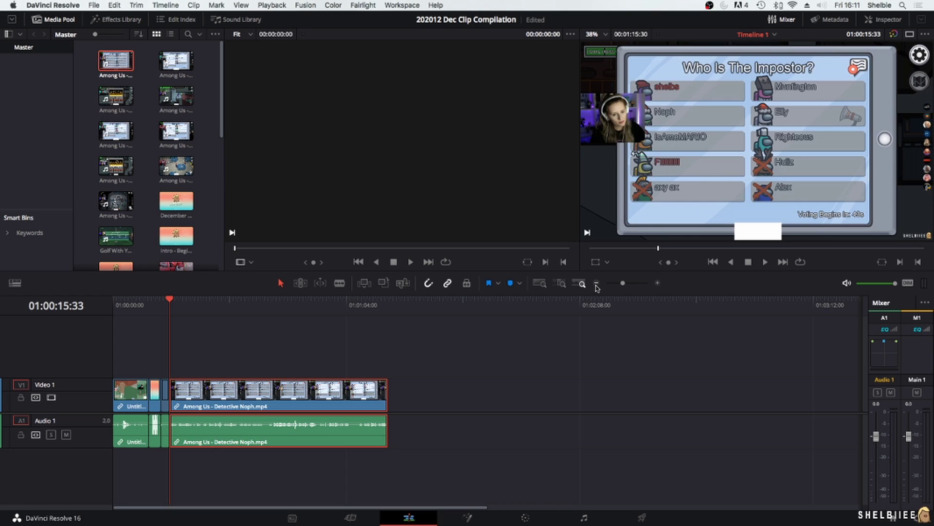
Step: Add the Golf With Your Friends clip after Detective Noph, and place the "Worms WMD - I Was Completely Fine" and Watch Parties clips further along
drag(117, 237, 390, 394)
scroll(160, 210, down, 3)
drag(116, 239, 158, 159)
scroll(152, 154, down, 3)
scroll(180, 238, down, 5)
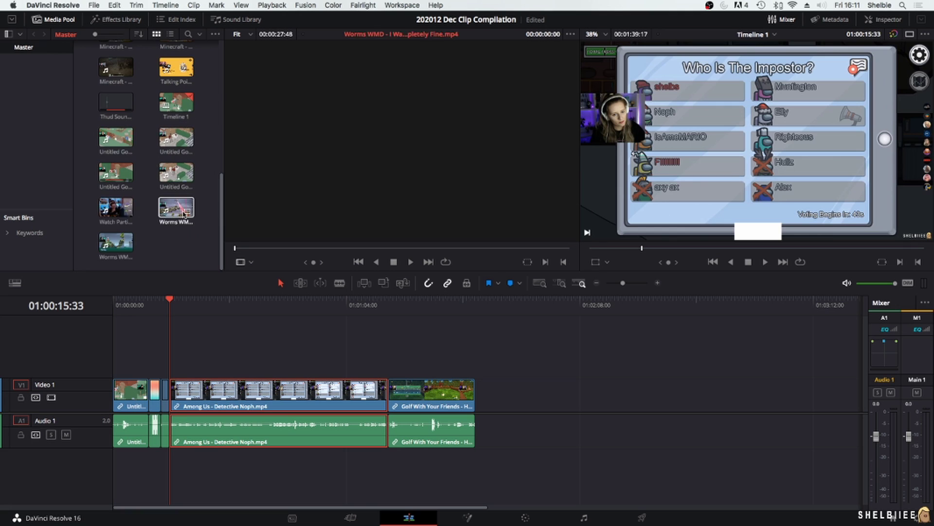
drag(177, 209, 736, 394)
drag(117, 208, 539, 382)
Step: Place the "Minecraft - That's Creepy" clip on Video 1 ahead of the Worms WMD clip
scroll(108, 146, up, 3)
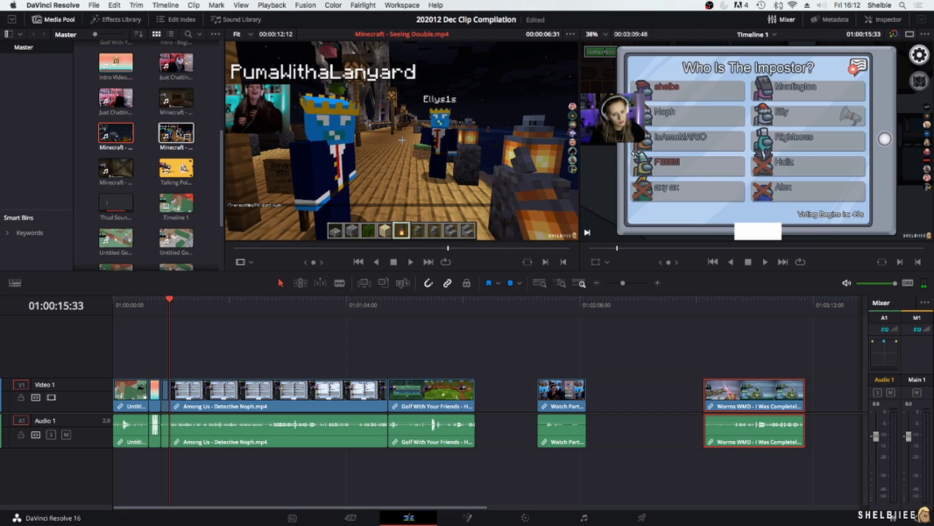
click(112, 169)
drag(113, 169, 670, 360)
mouse_move(635, 403)
mouse_down()
mouse_move(634, 412)
mouse_move(621, 413)
mouse_up()
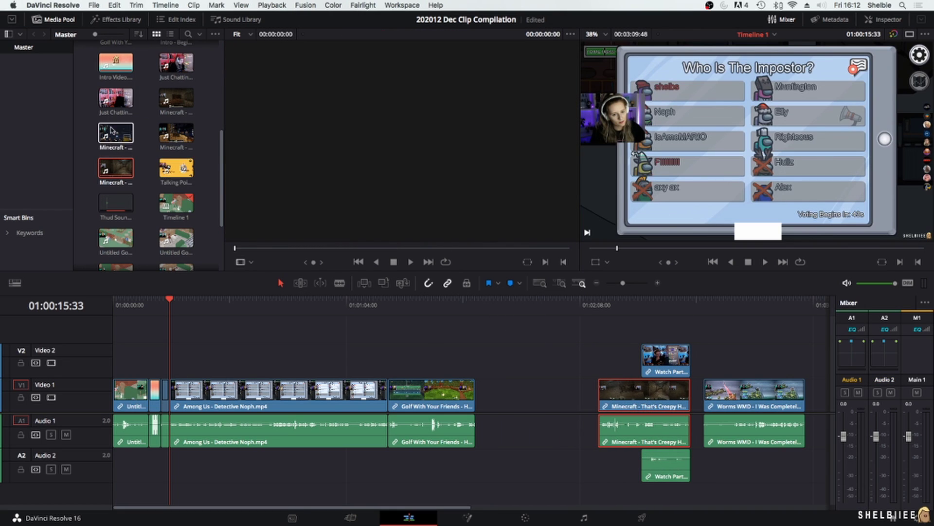
Step: Close the gaps on Video 1 so the Minecraft, Watch Parties and Worms WMD clips follow the golf clip in that order
scroll(118, 141, up, 6)
scroll(135, 79, down, 5)
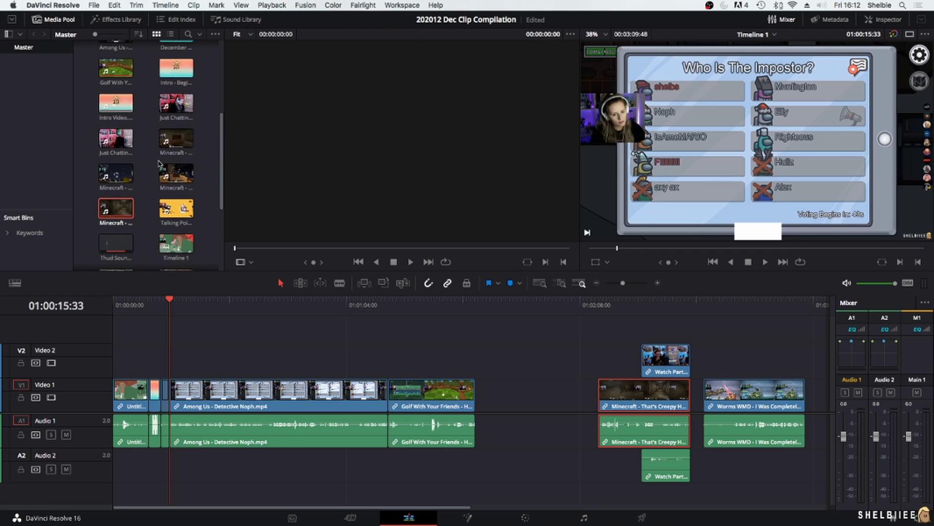
drag(613, 395, 490, 395)
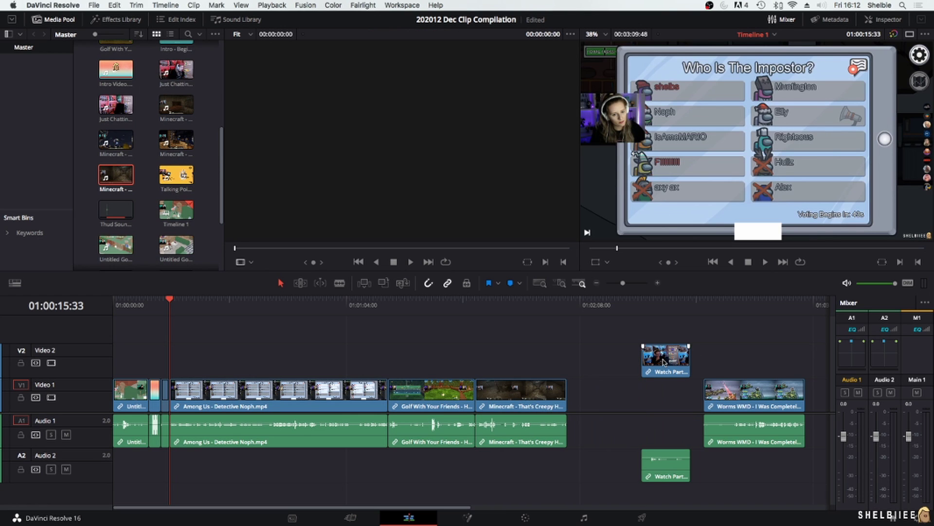
drag(674, 360, 600, 395)
drag(741, 396, 653, 396)
Step: Append "Among Us - Quickest Among Us Ever" and an Untitled Goose Game clip to the end of the timeline
scroll(168, 165, up, 6)
drag(168, 171, 733, 393)
drag(430, 507, 627, 508)
drag(438, 395, 423, 395)
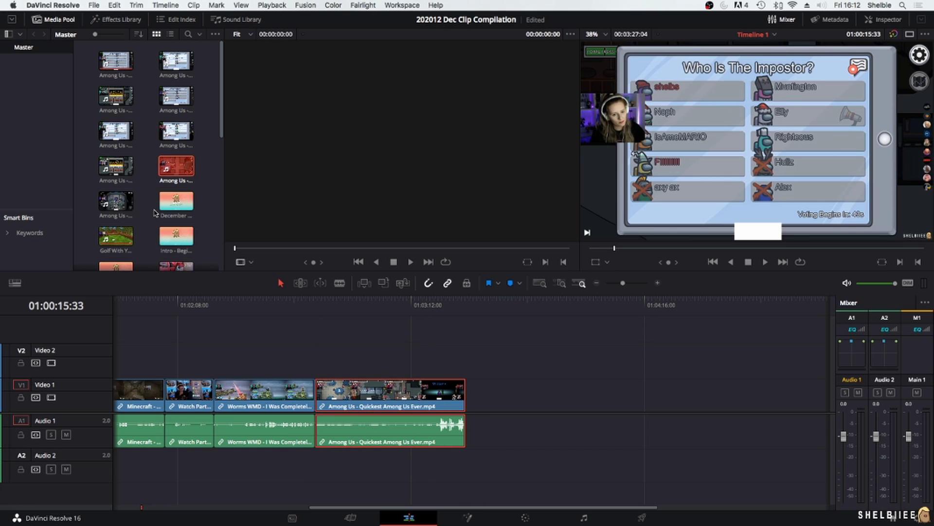
scroll(140, 159, down, 5)
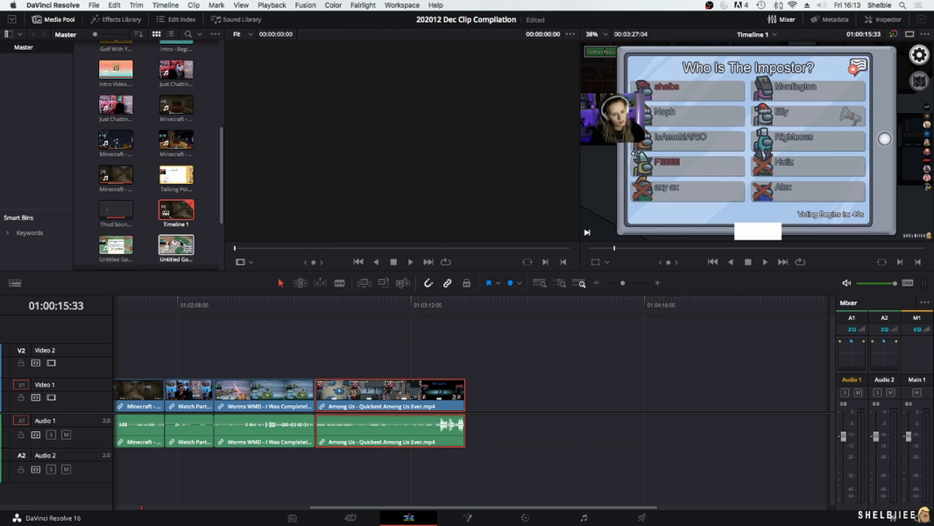
drag(176, 246, 486, 395)
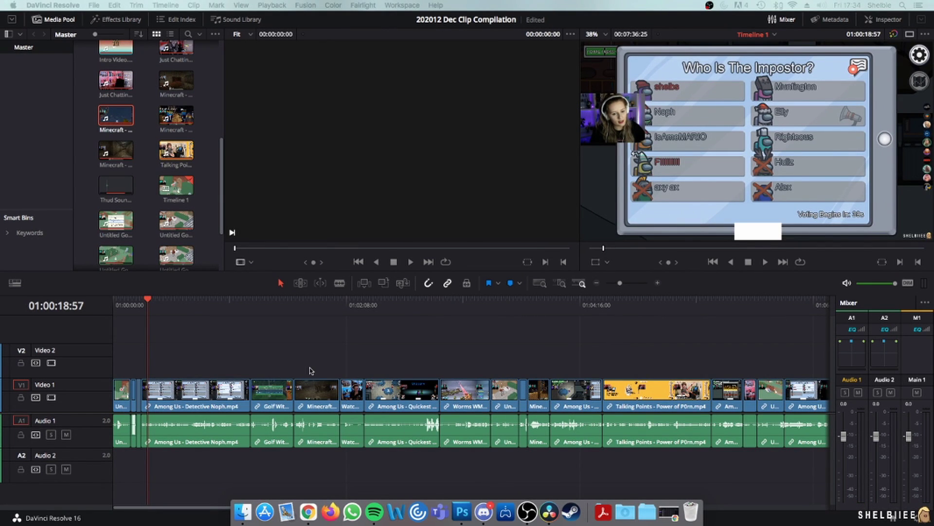
Step: Split the Detective Noph clip at 01:00:15:53, delete its short opening part and move the remainder against the December Highlights intro screen
drag(620, 283, 634, 283)
drag(340, 302, 311, 302)
key(space)
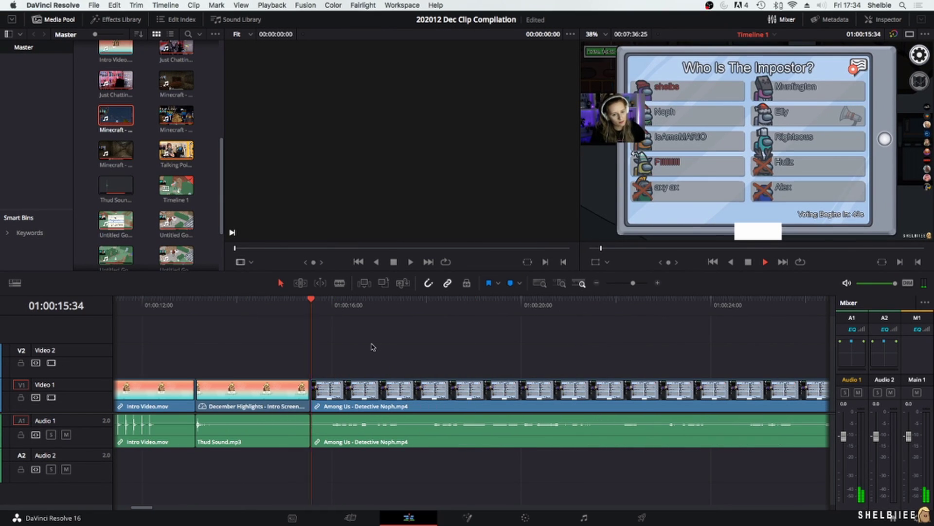
click(311, 305)
click(326, 396)
key(a)
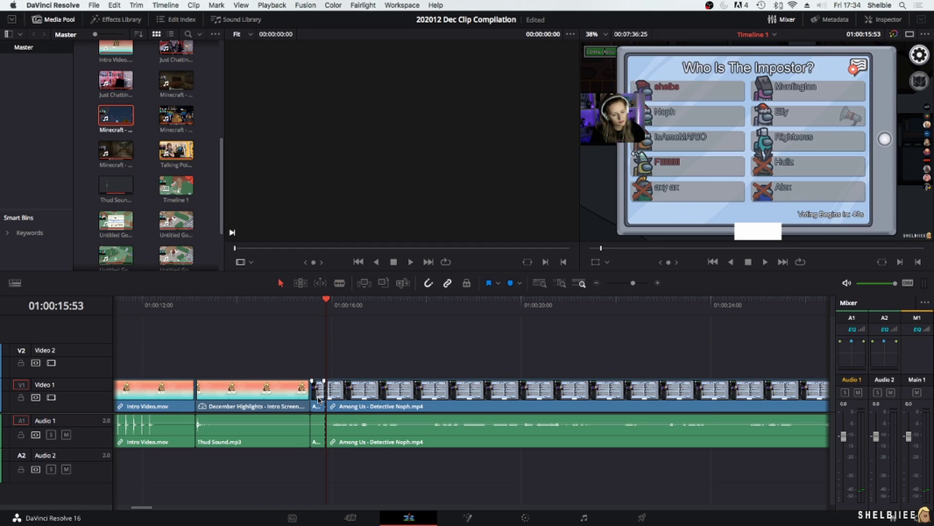
click(319, 395)
key(BackSpace)
click(295, 303)
drag(331, 388, 315, 394)
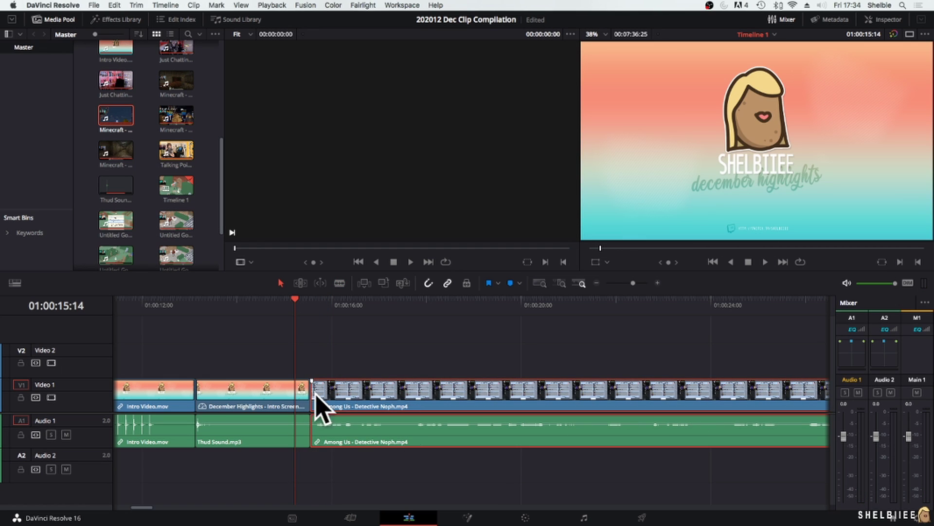
Step: Play the timeline from the start of the Detective Noph clip to review the new cut
scroll(326, 397, right, 4)
scroll(326, 395, left, 5)
drag(359, 306, 341, 311)
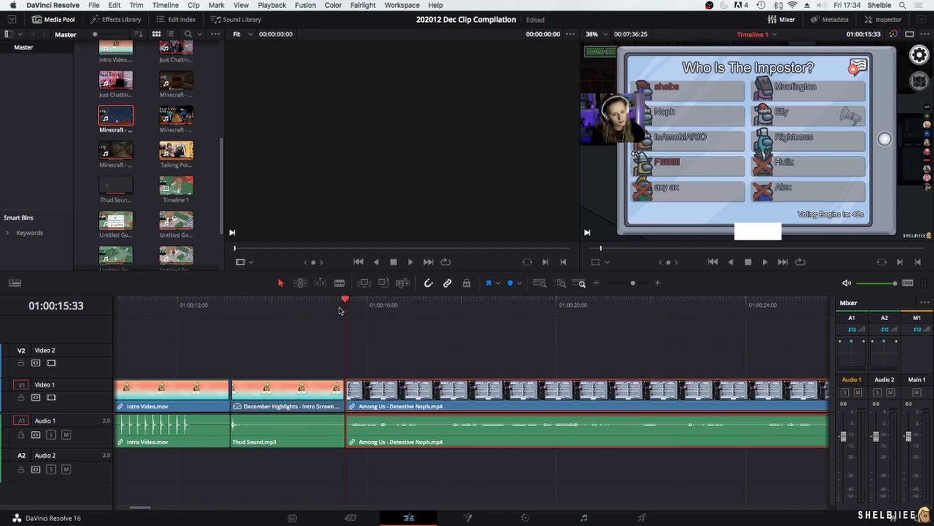
key(space)
scroll(452, 330, right, 6)
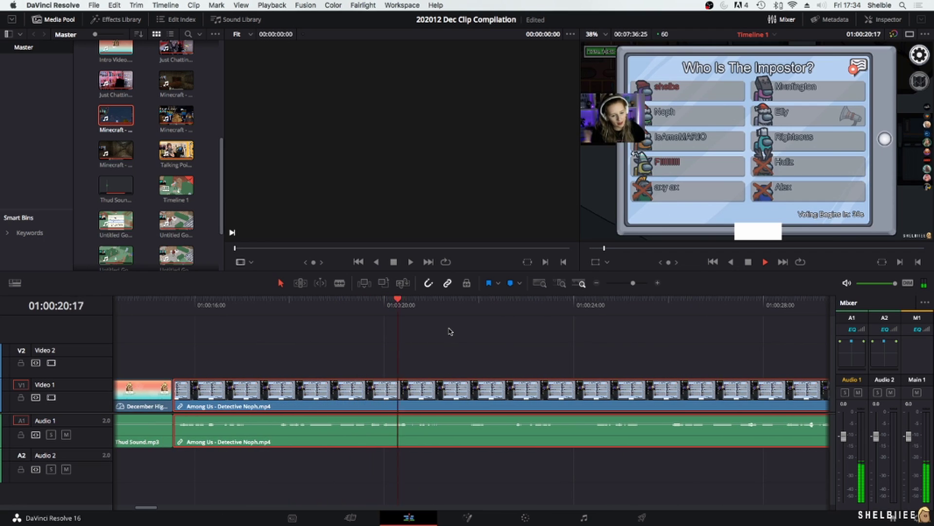
Step: Play through the Detective Noph clip, split it at 01:00:49:29 and delete everything after the cut
scroll(458, 330, right, 3)
scroll(467, 332, right, 4)
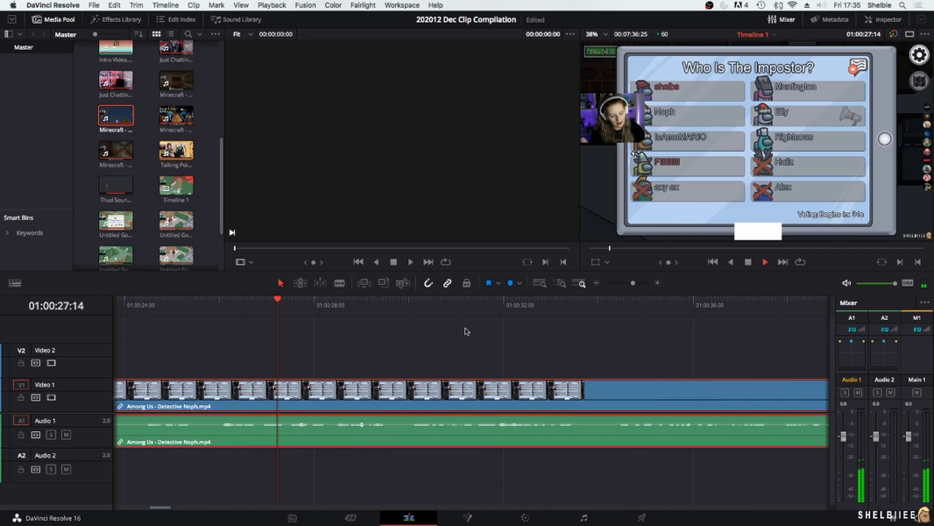
scroll(468, 332, right, 3)
scroll(468, 331, right, 2)
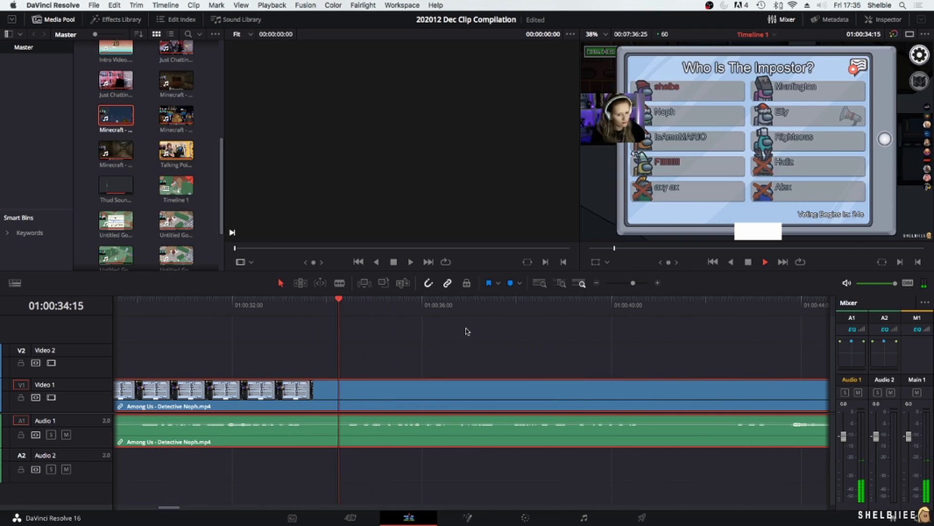
scroll(468, 330, right, 5)
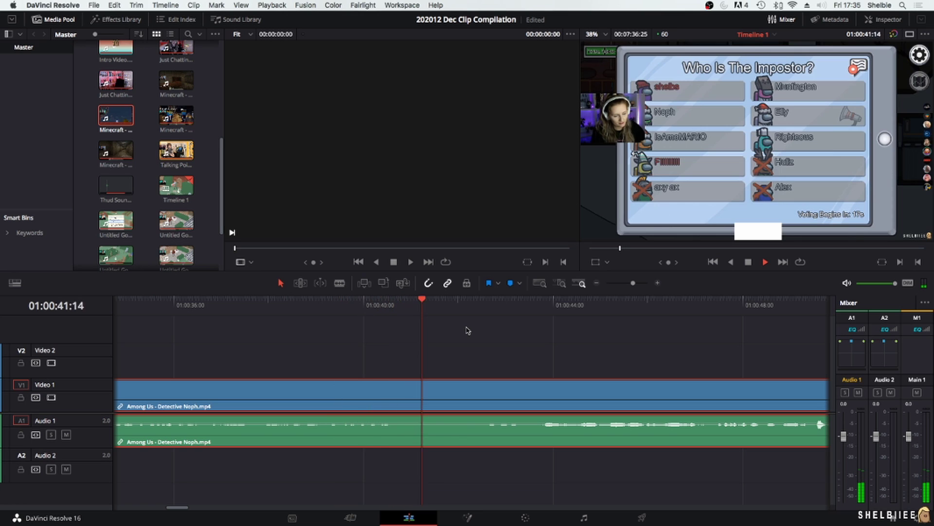
scroll(466, 330, right, 4)
scroll(465, 329, right, 3)
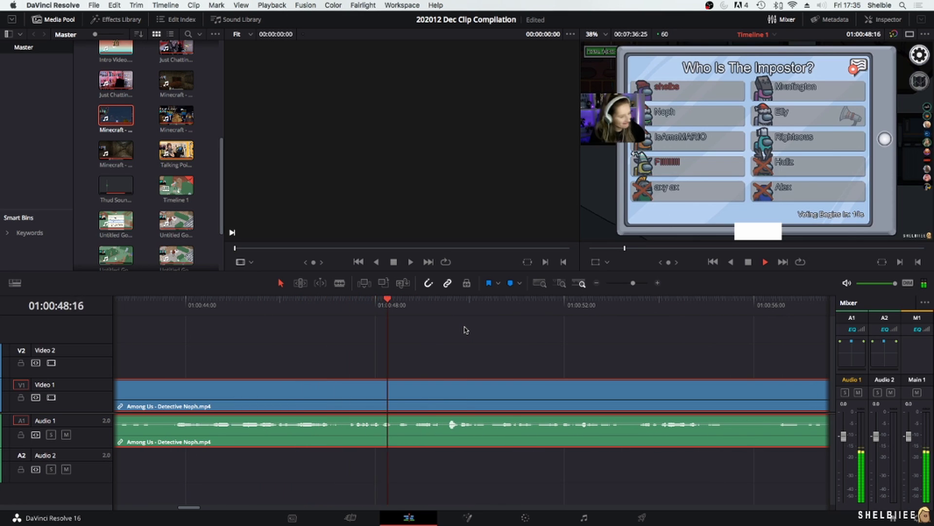
scroll(465, 329, right, 3)
click(292, 303)
key(space)
key(Left)
key(Left)
key(Left)
key(Left)
key(Left)
key(Left)
key(Left)
key(Left)
key(Left)
key(b)
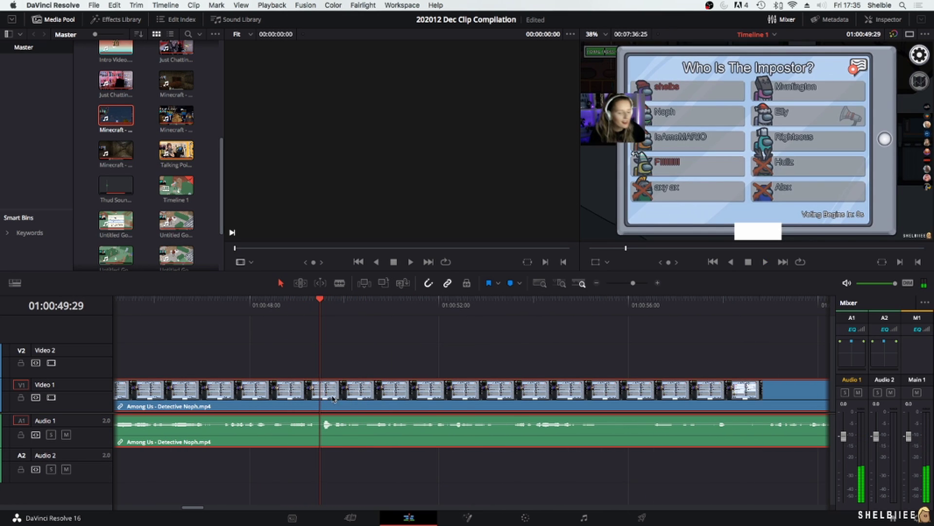
click(321, 400)
key(a)
click(436, 397)
key(BackSpace)
Step: Move the Golf With Your Friends clip closer to the trimmed Detective Noph clip and play it
click(283, 303)
scroll(463, 380, right, 8)
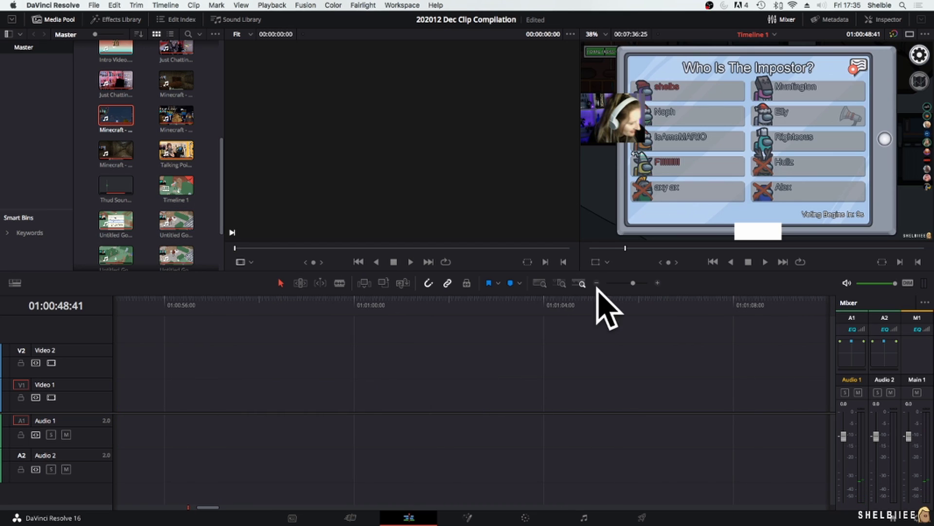
click(597, 283)
click(597, 283)
scroll(579, 331, right, 2)
drag(725, 402, 445, 402)
key(space)
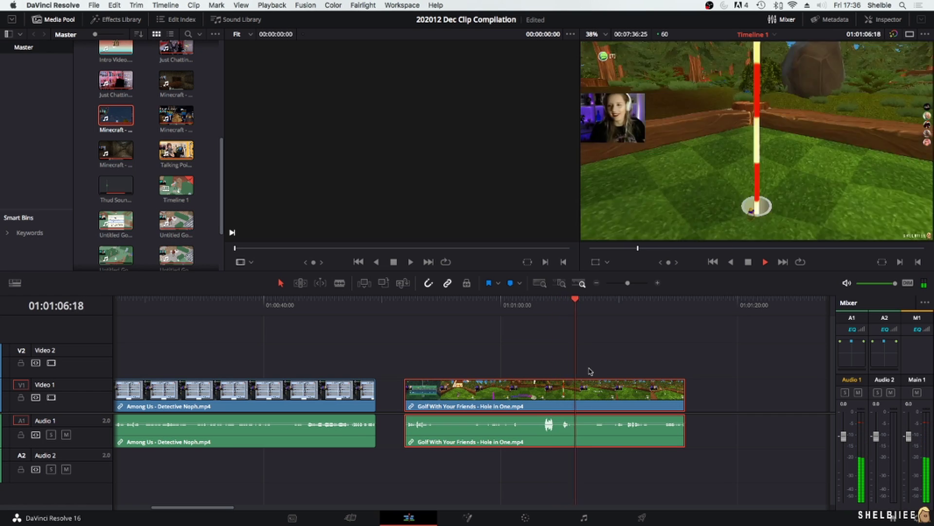
Step: Split the golf clip at 01:01:06:20, delete its ending and move the kept part against the Detective Noph clip
click(549, 308)
key(space)
key(b)
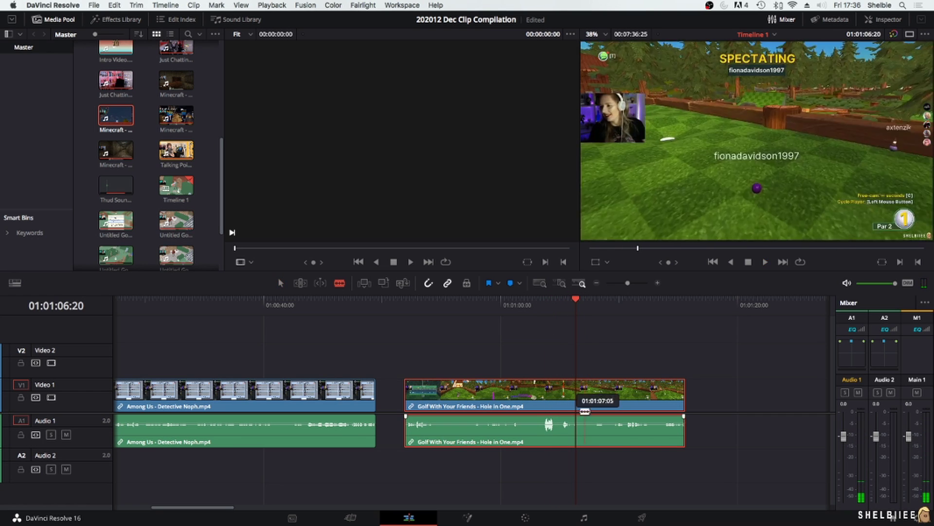
click(576, 397)
key(a)
click(608, 396)
key(BackSpace)
drag(499, 398, 471, 398)
click(377, 307)
key(space)
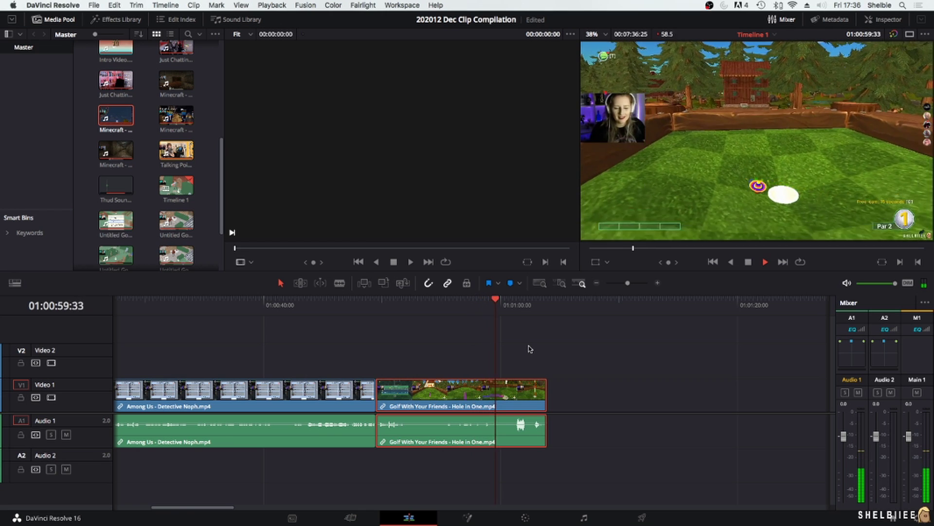
key(space)
click(507, 306)
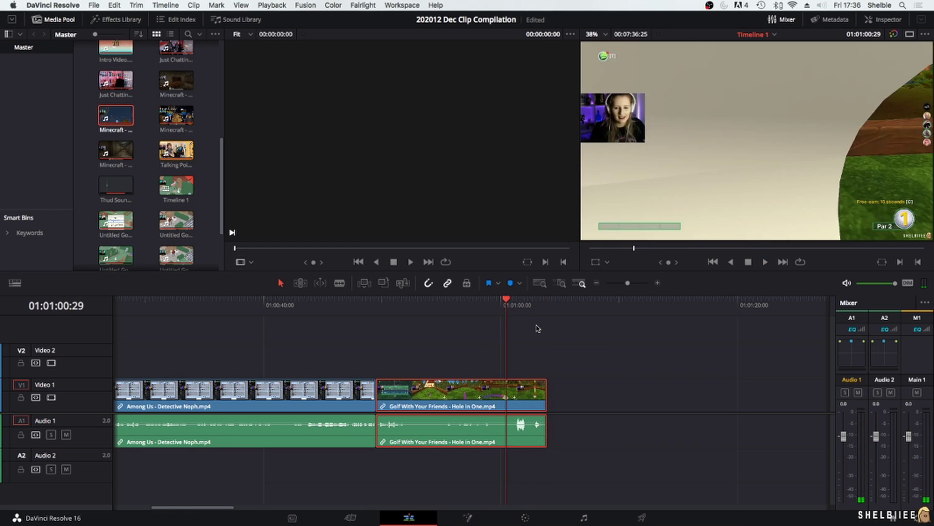
Step: Move the "Minecraft - That's Creepy Hotsauce" clip against the golf clip and cut off its ending at 01:01:14:07
scroll(536, 328, right, 10)
drag(638, 393, 218, 395)
click(131, 305)
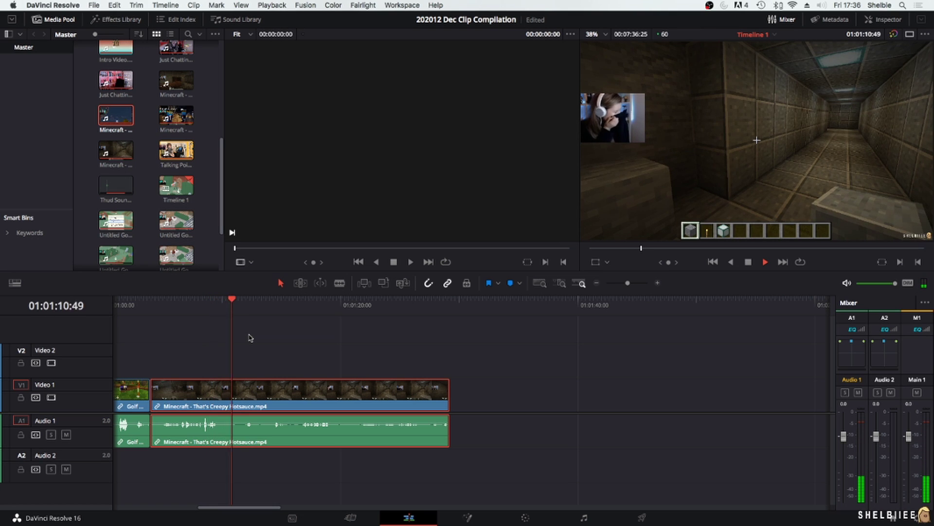
click(275, 393)
key(a)
click(311, 396)
key(BackSpace)
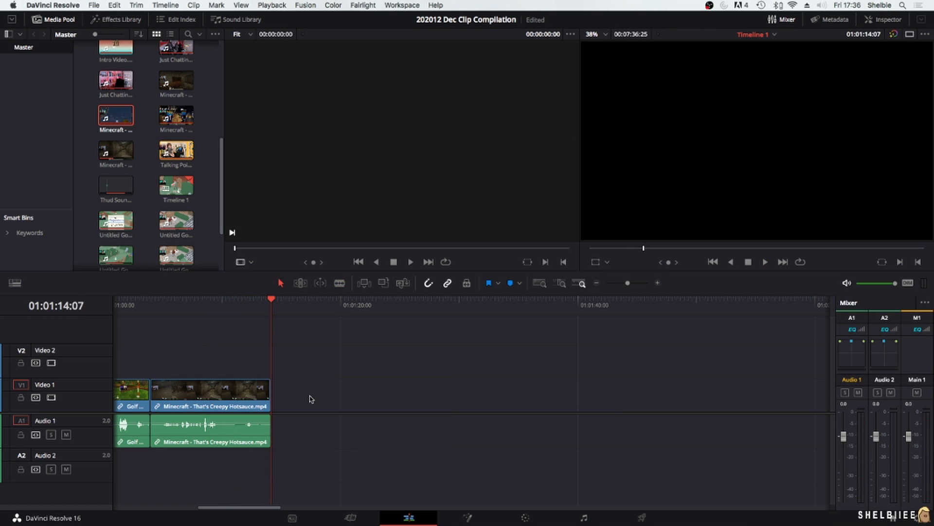
Step: Move the Watch Parties clip back toward the end of the trimmed Minecraft clip
scroll(311, 397, right, 5)
drag(705, 363, 772, 389)
drag(716, 396, 298, 397)
drag(555, 399, 382, 396)
Step: Split the Watch Parties clip near its start, delete the opening part and play the remainder
click(400, 307)
key(space)
key(b)
click(371, 395)
key(a)
click(362, 396)
key(BackSpace)
click(298, 306)
key(space)
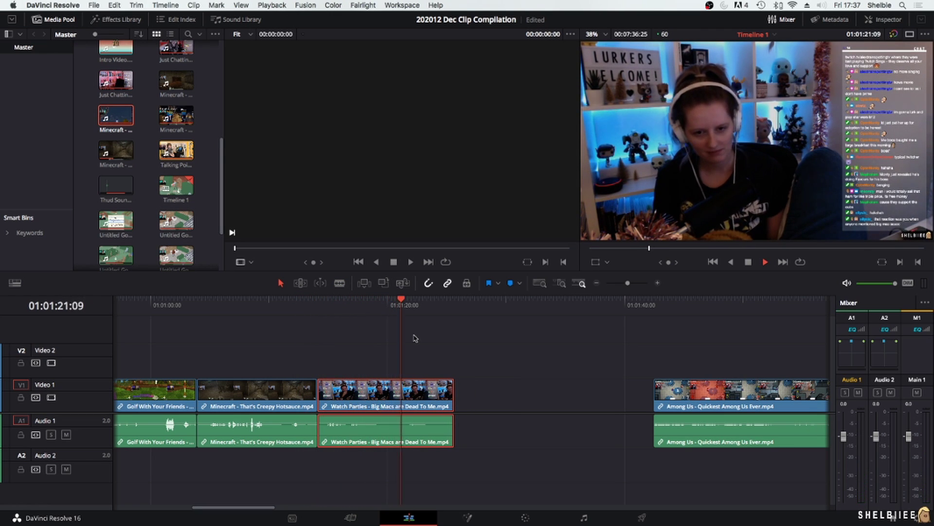
Step: Cut off the Watch Parties clip's ending near 01:01:23 and move "Among Us - Quickest Among Us Ever" against it
key(b)
click(430, 391)
key(a)
click(438, 392)
key(BackSpace)
click(399, 306)
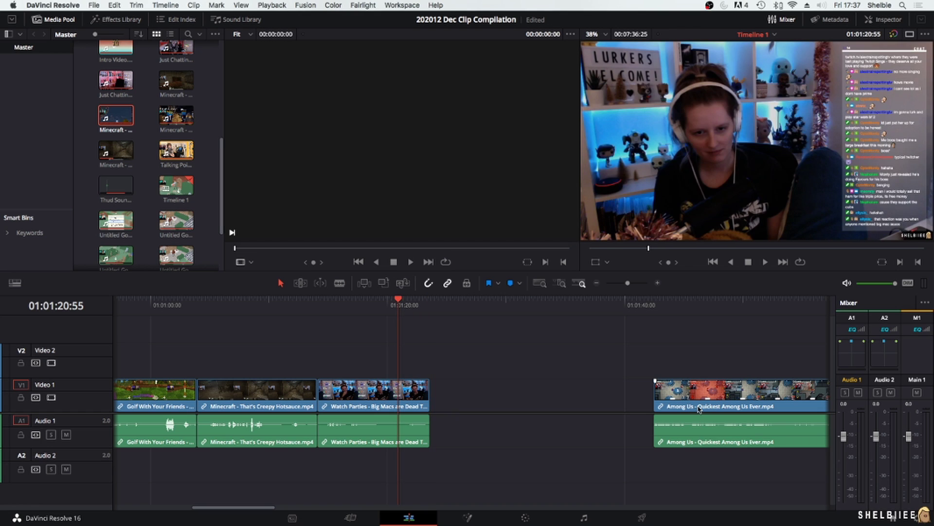
drag(701, 407, 477, 407)
key(space)
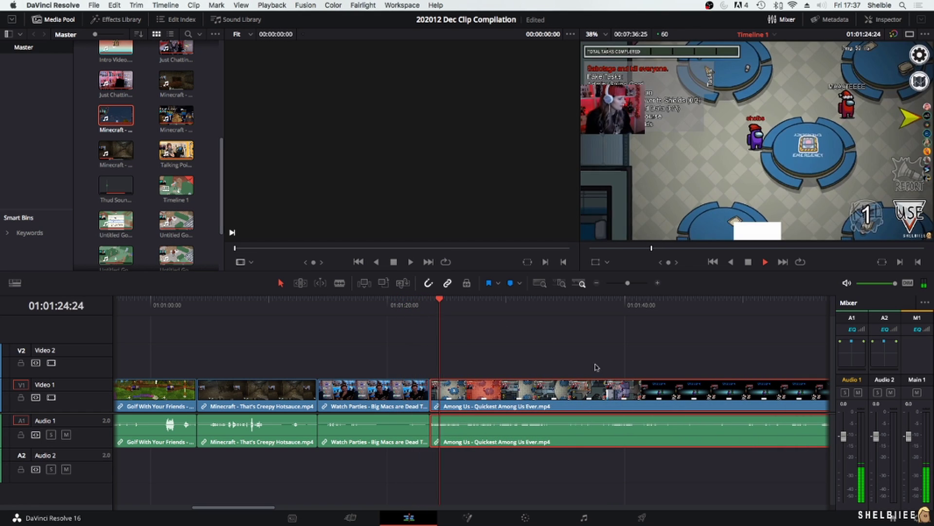
Step: Split the Quickest Among Us Ever clip at 01:01:31:30, delete its opening part and close the gap to the Watch Parties clip
key(space)
key(Left)
key(Left)
key(Left)
key(Left)
key(Left)
key(Left)
key(Left)
key(Left)
key(Left)
key(Left)
key(Left)
key(Left)
key(Left)
key(Left)
key(Left)
key(Left)
key(Left)
key(Left)
key(Left)
key(Left)
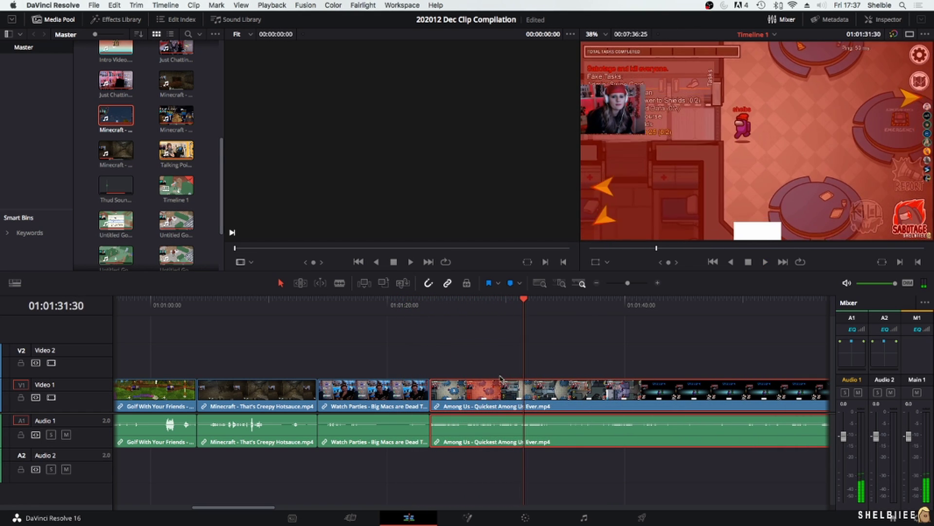
key(b)
click(521, 407)
key(a)
click(506, 404)
key(BackSpace)
drag(595, 401, 504, 401)
Step: Play through the Quickest Among Us Ever clip, split it at 01:01:54:19 and delete its ending
click(428, 306)
key(space)
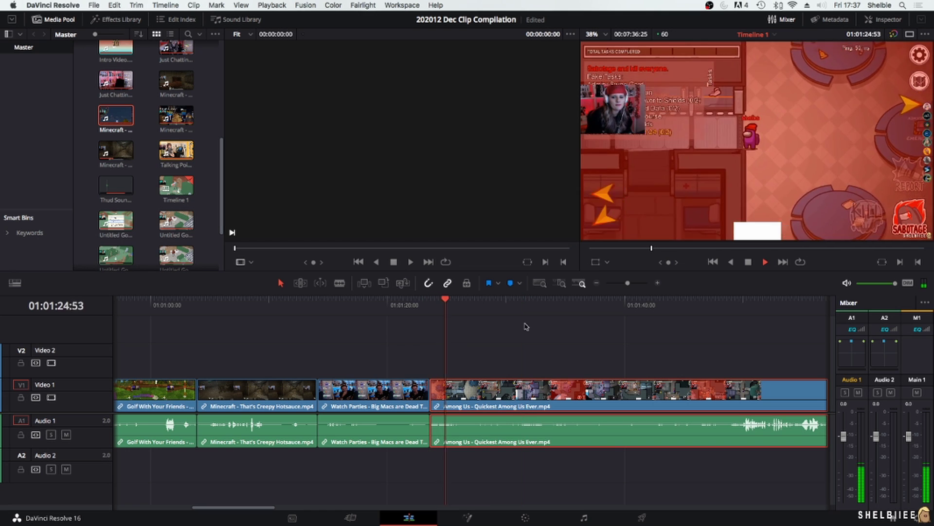
scroll(564, 334, right, 4)
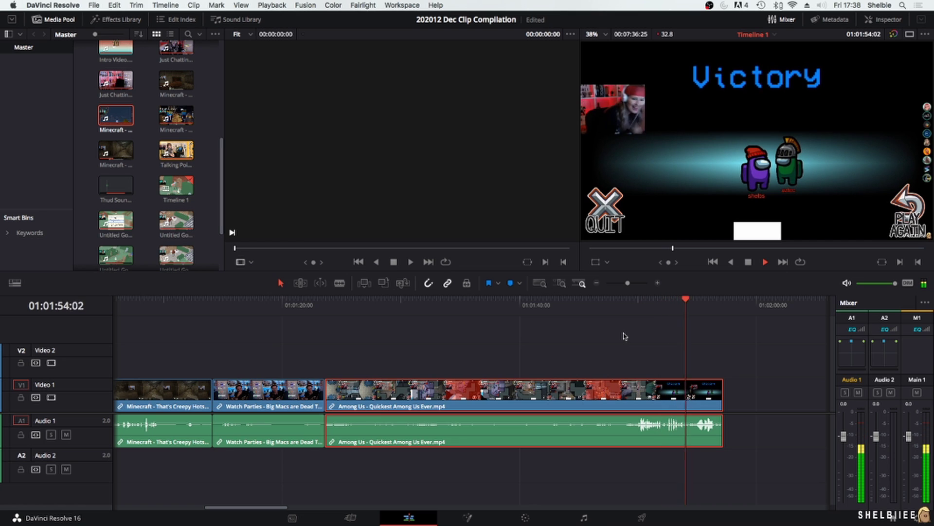
key(space)
drag(693, 306, 689, 307)
key(b)
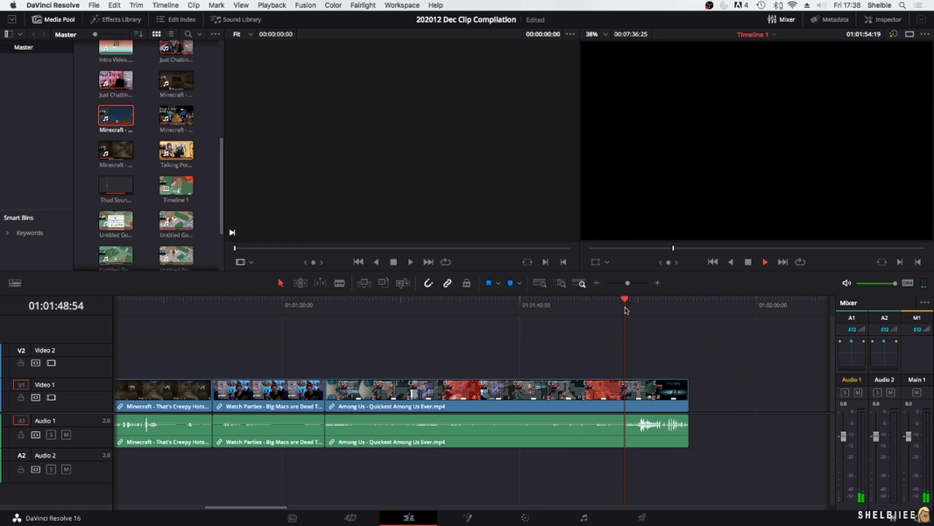
click(271, 309)
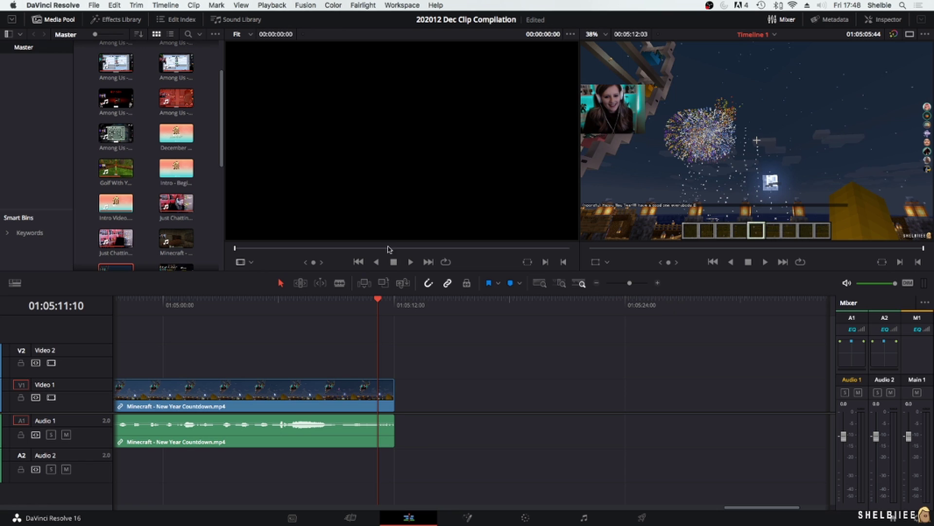
Step: Add "Intro - Beginning & Outro.png" directly after the Minecraft New Year Countdown clip and extend it to about 10 seconds
drag(176, 168, 431, 396)
drag(492, 397, 509, 395)
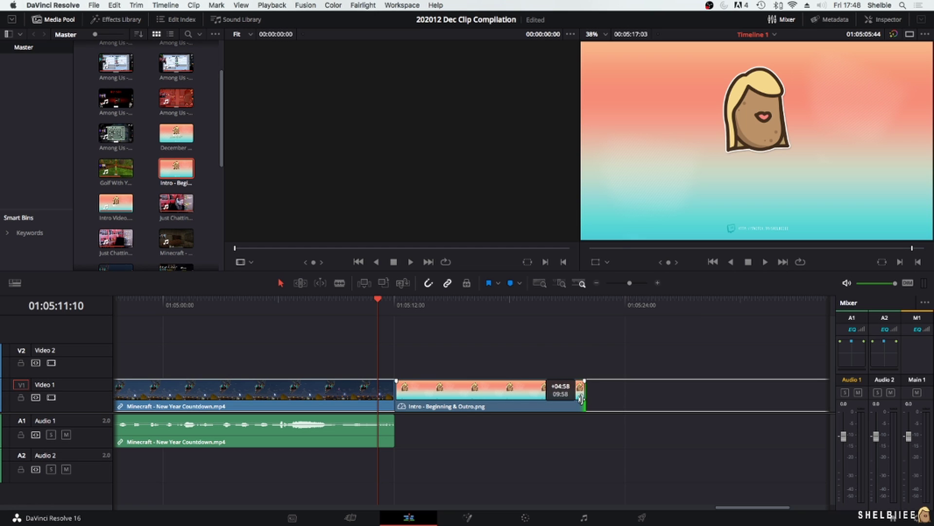
drag(582, 398, 582, 398)
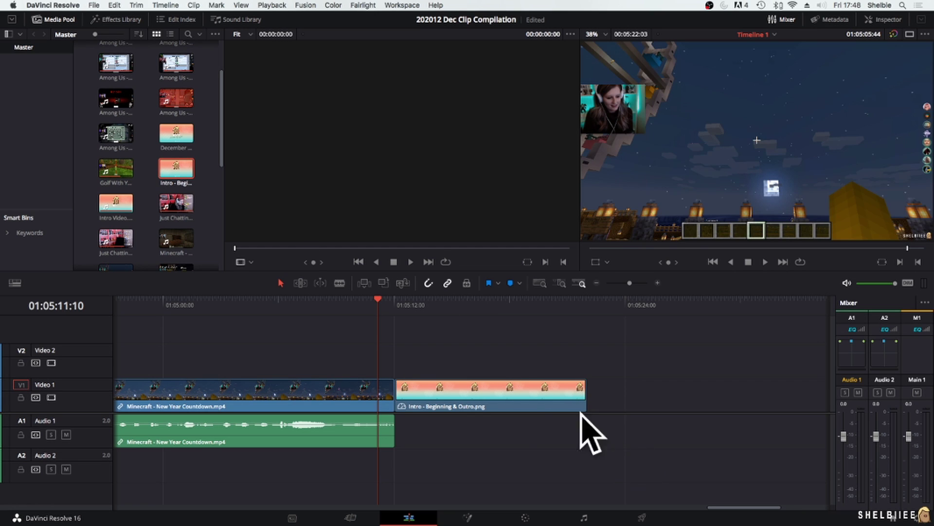
Step: Import "Video Intro Music - Bensound.wav" from the Branding folder into the project's media
scroll(144, 180, down, 5)
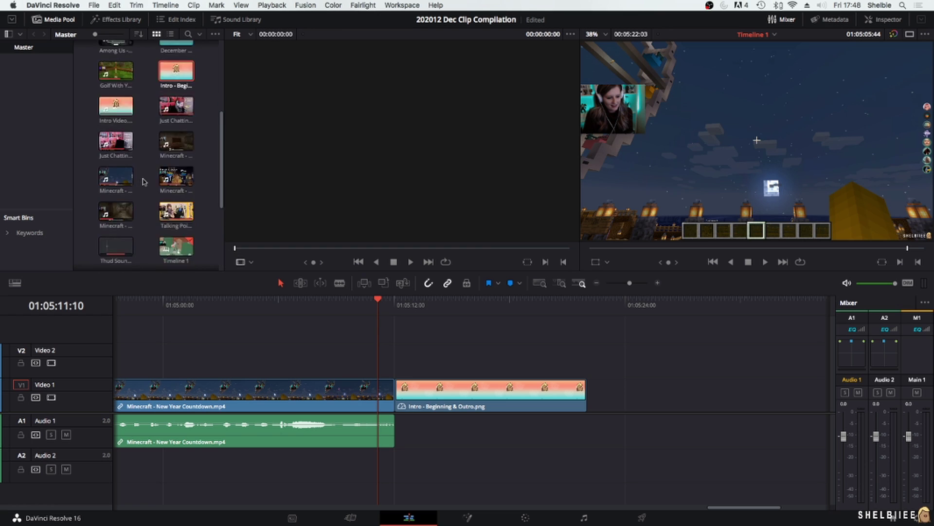
scroll(145, 182, up, 5)
scroll(142, 181, down, 10)
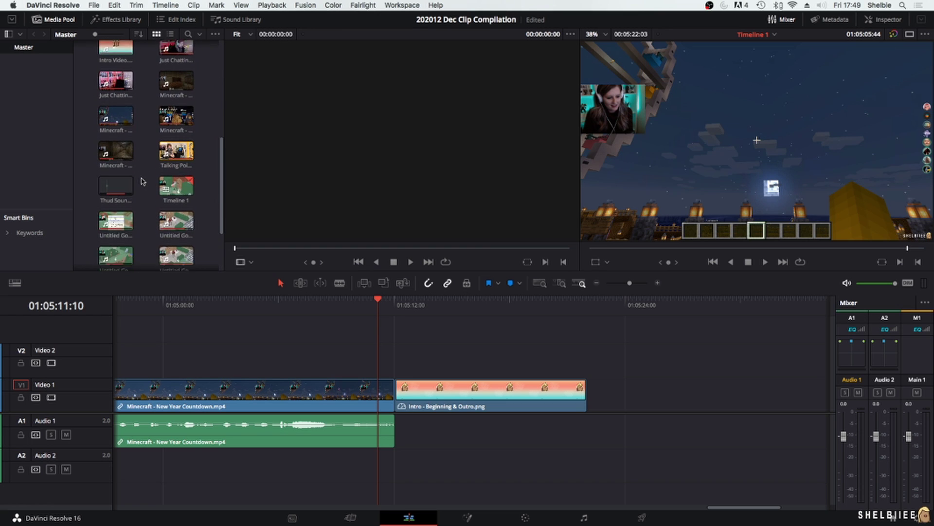
scroll(142, 181, up, 10)
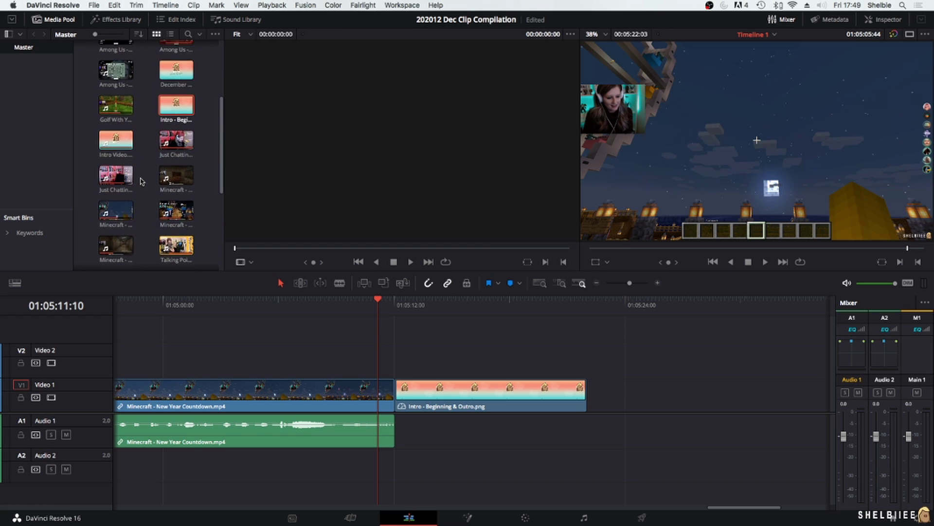
scroll(141, 181, down, 10)
right_click(167, 246)
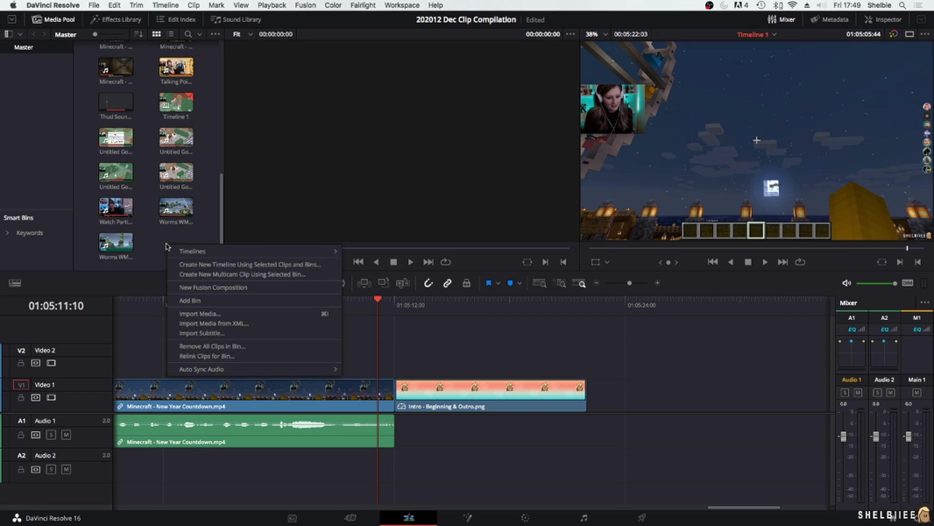
click(224, 313)
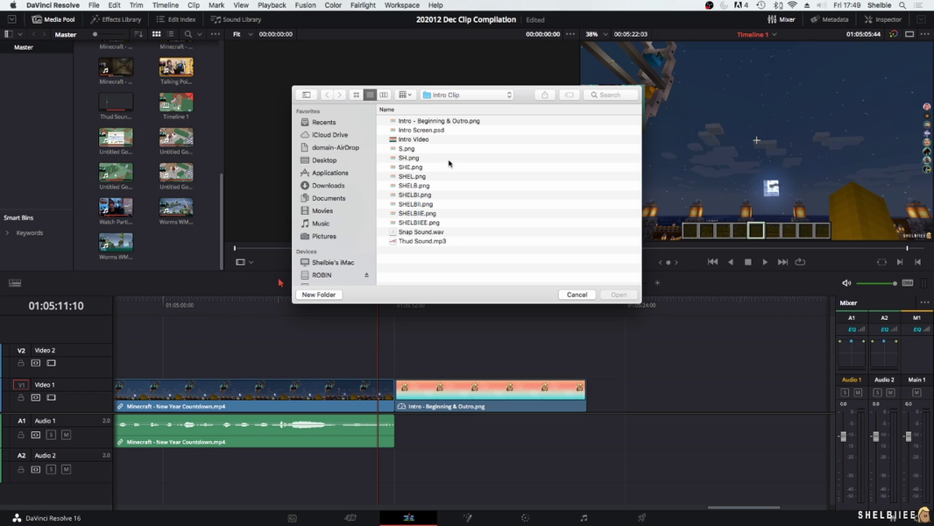
click(465, 96)
click(462, 104)
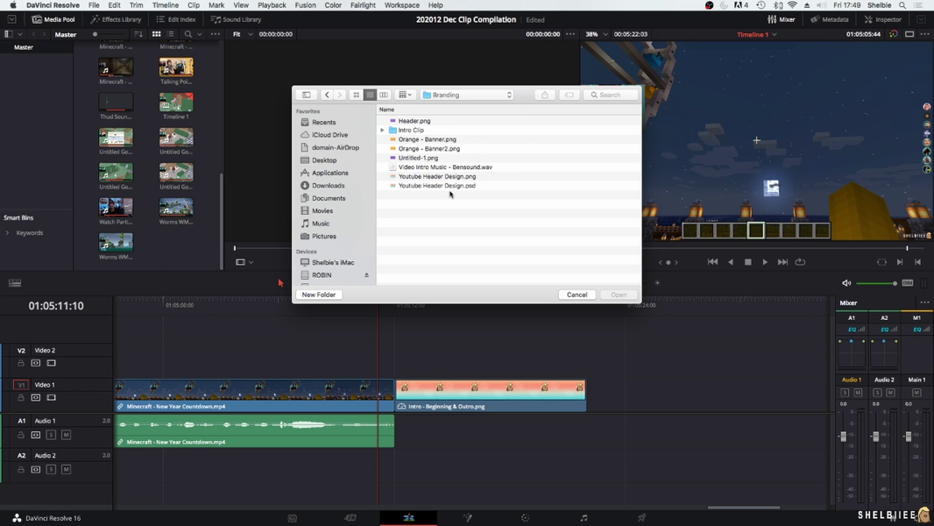
click(448, 167)
click(619, 295)
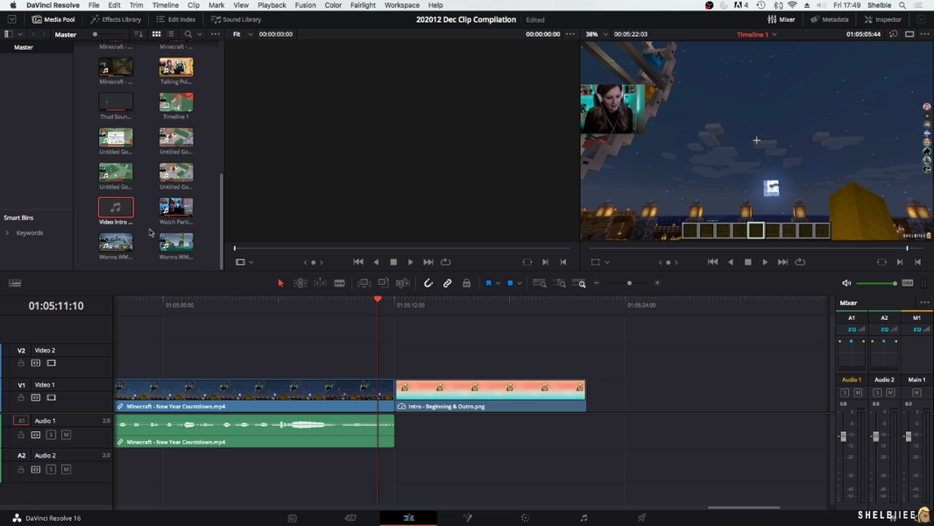
Step: Place the intro music on Audio 2 starting at 01:05:11:10 and add a 120 frame 0 dB cross fade at its start
drag(116, 207, 384, 465)
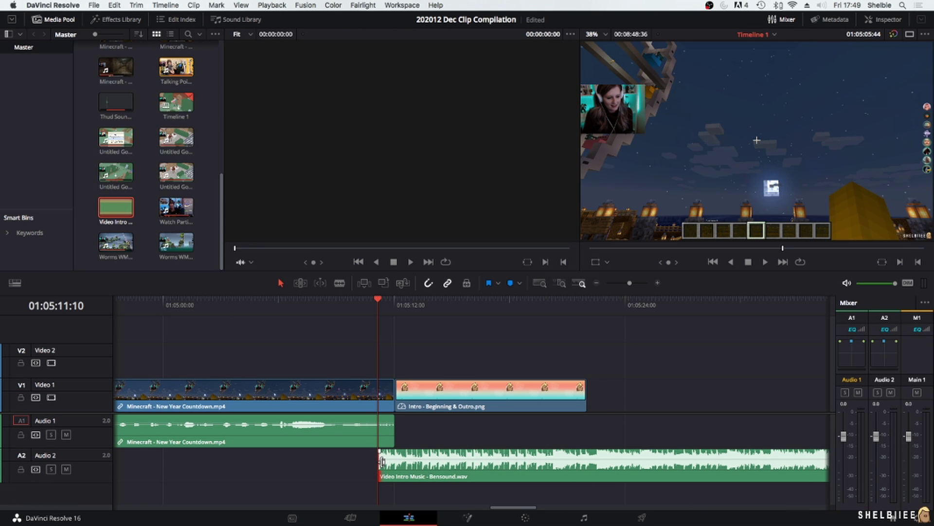
right_click(381, 462)
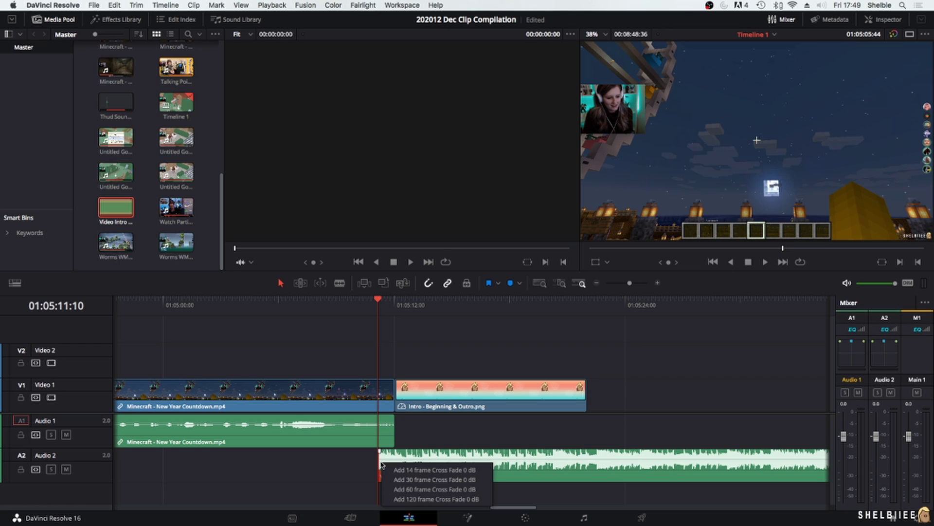
click(429, 497)
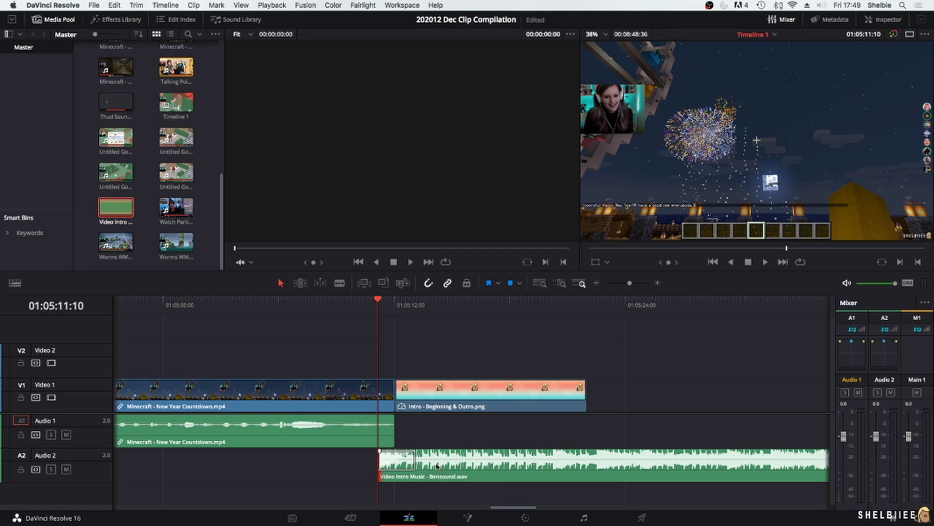
Step: Move the intro music about one second earlier and play the transition into the outro screen
drag(436, 466, 418, 466)
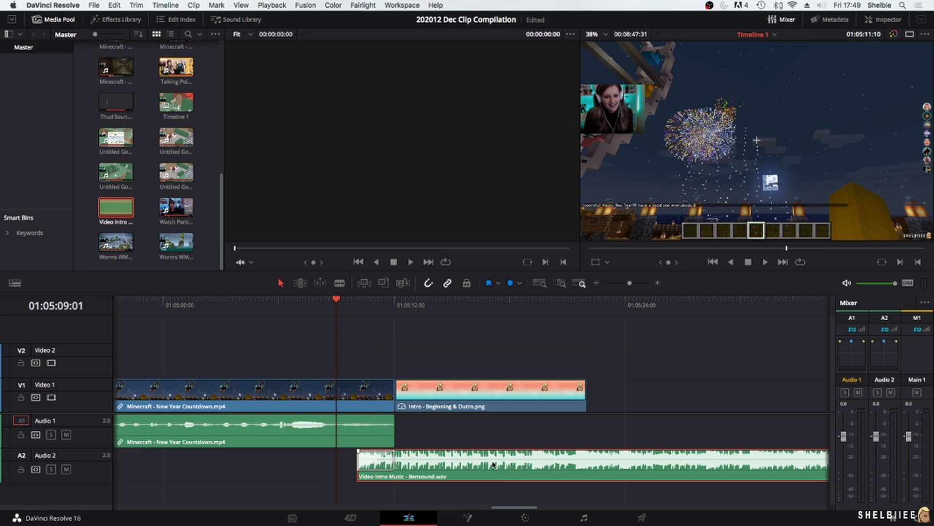
key(space)
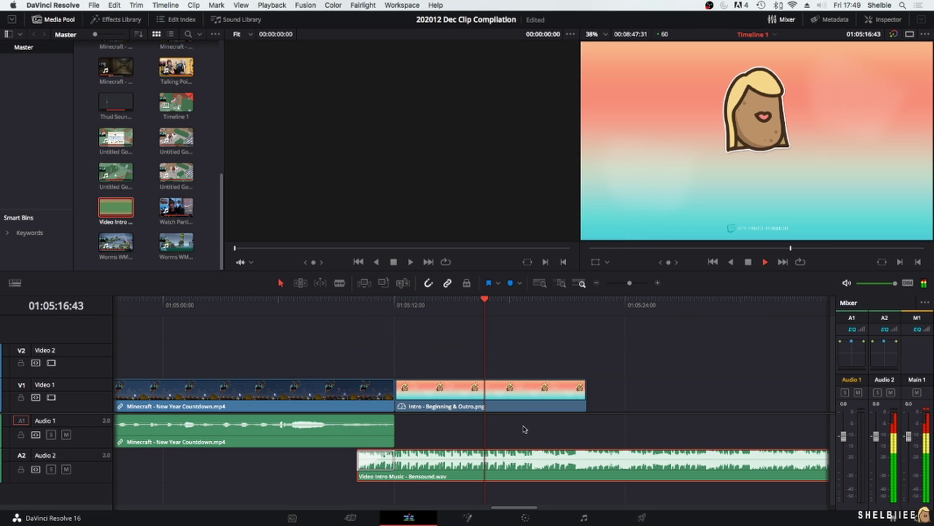
click(355, 301)
key(space)
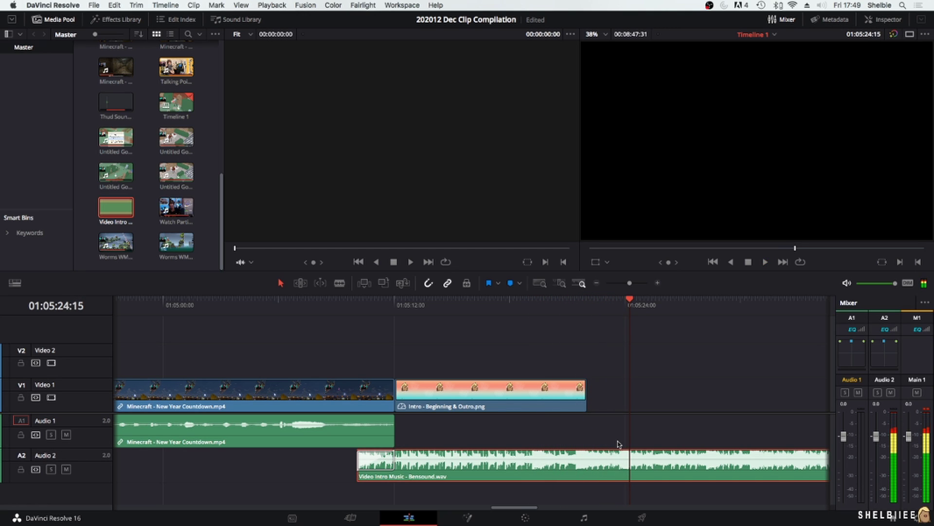
Step: Cut the intro music at 01:05:24:15, remove everything after it, and extend the outro image to the same end point
click(639, 468)
key(a)
click(641, 466)
key(BackSpace)
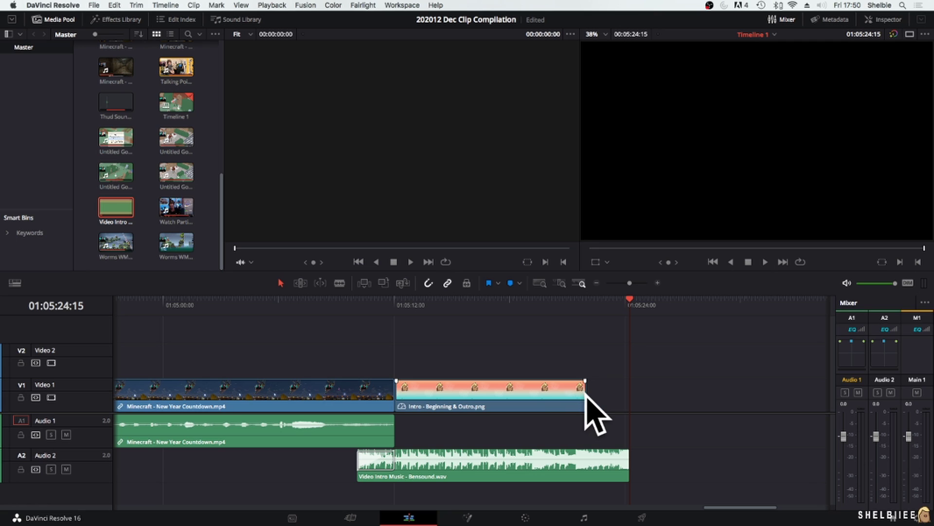
drag(586, 394, 629, 394)
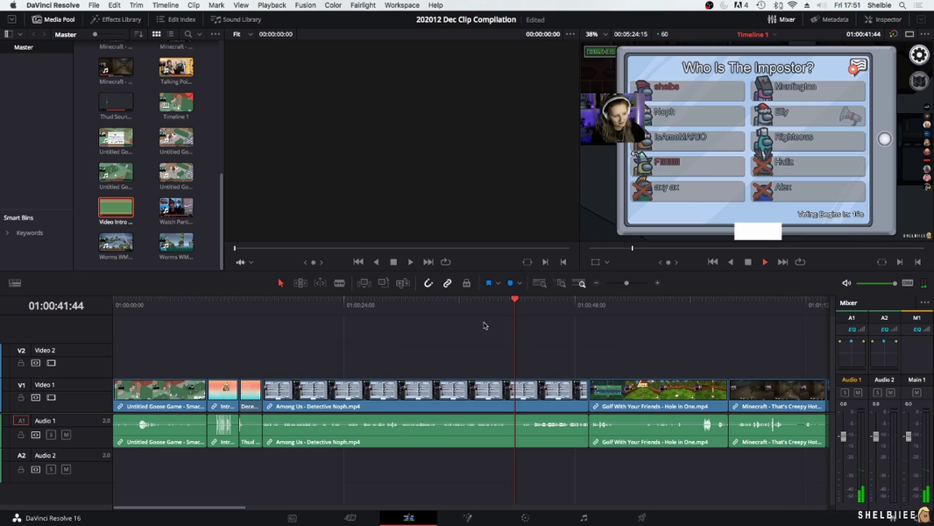
Step: Split the Among Us - Detective Noph clip at 01:00:40:39, just before the webcam reaction
click(501, 310)
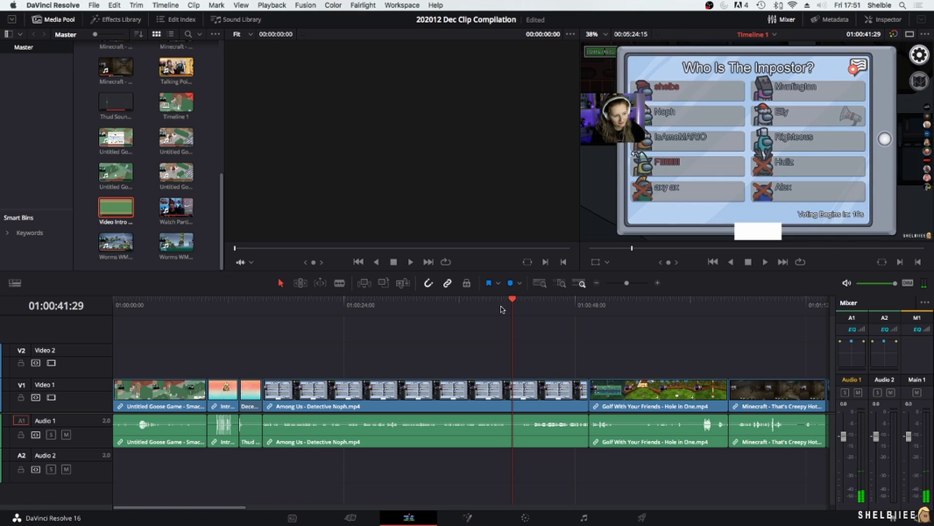
key(Left)
key(Left)
key(Left)
key(Left)
key(Left)
key(Left)
key(Left)
key(Left)
key(Left)
key(Left)
key(Left)
key(Left)
key(Left)
key(Left)
key(Left)
key(Left)
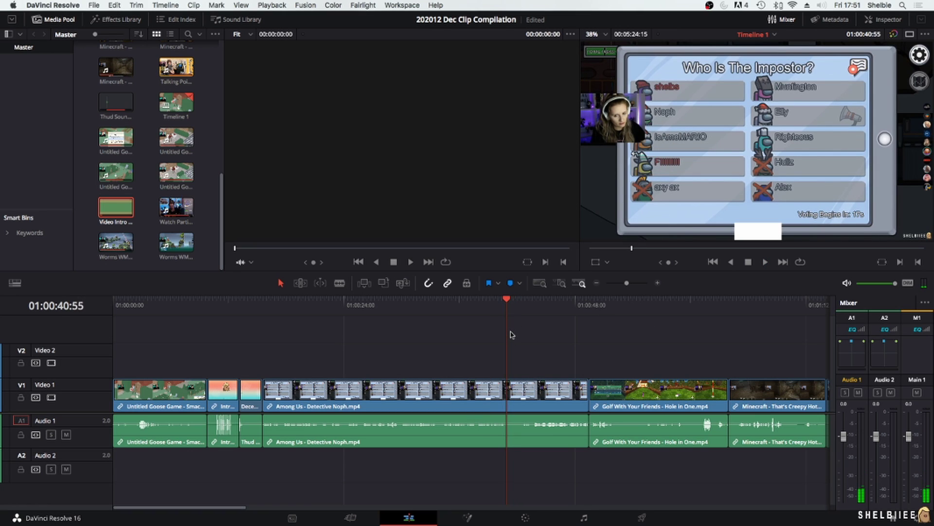
key(b)
click(506, 390)
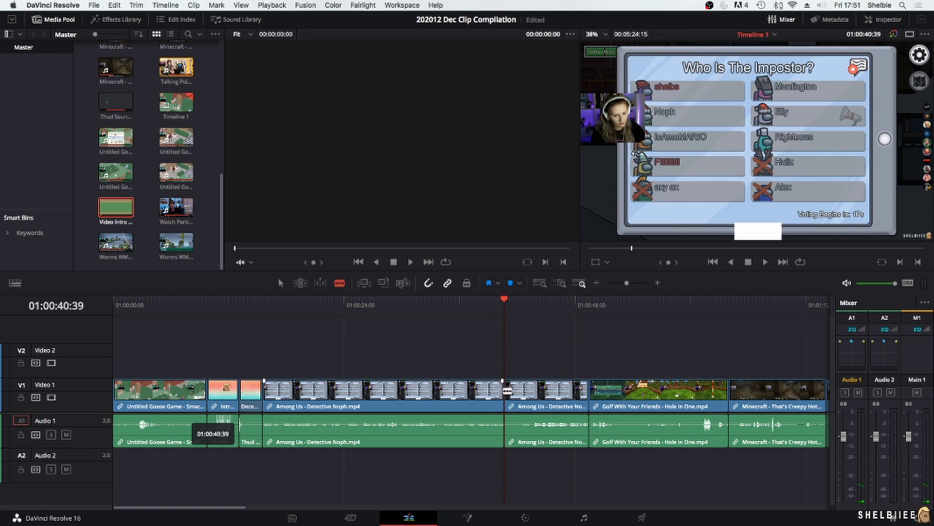
Step: Play the reaction and split the Among Us clip again at 01:00:44:06
key(space)
key(space)
click(537, 397)
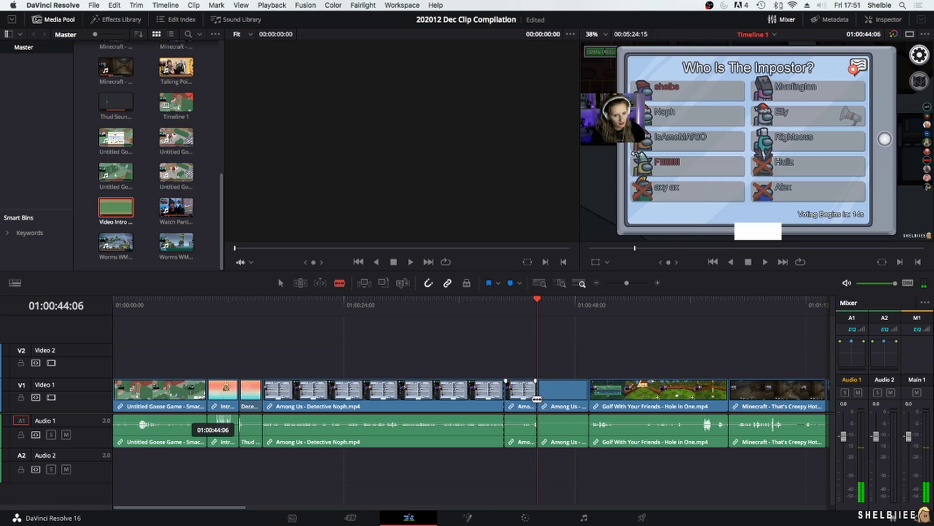
Step: Enlarge the short Among Us section onto the webcam with zoom 3.610 and position X 2495, Y -452
key(a)
click(517, 406)
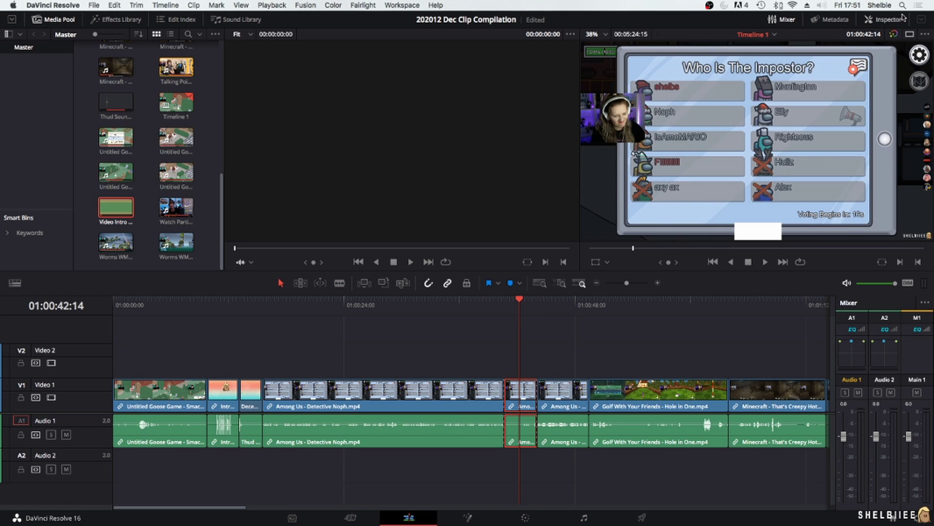
click(887, 19)
drag(820, 147, 890, 162)
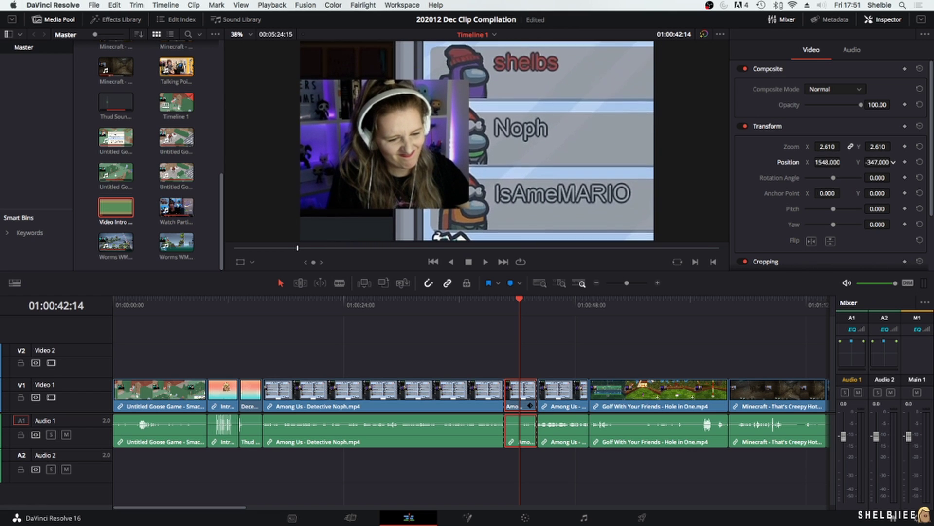
drag(827, 146, 868, 162)
Step: Play the timeline from 01:00:29:54 through the zoomed webcam section to check the effect
click(401, 299)
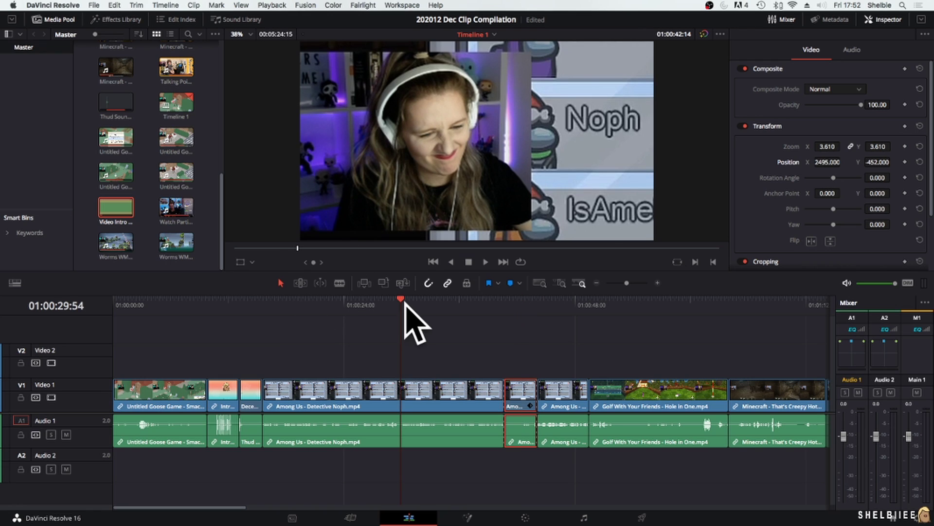
key(space)
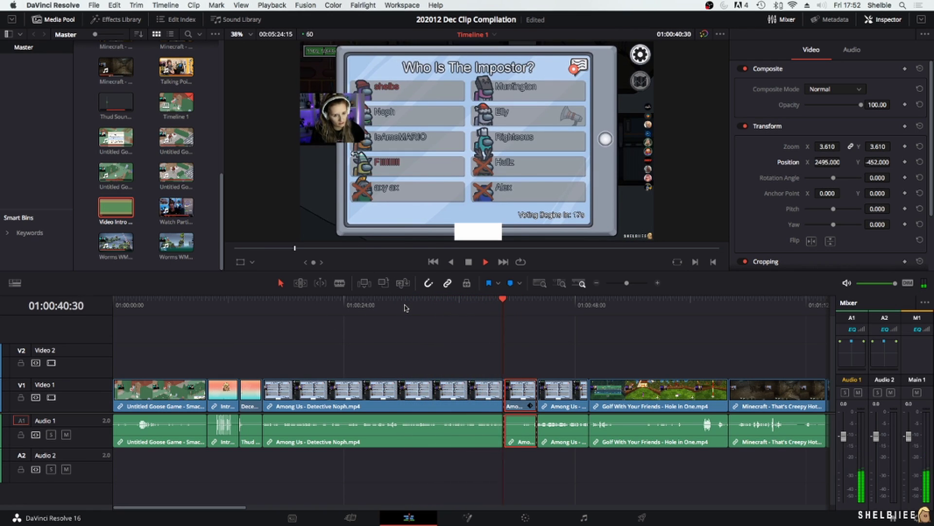
key(space)
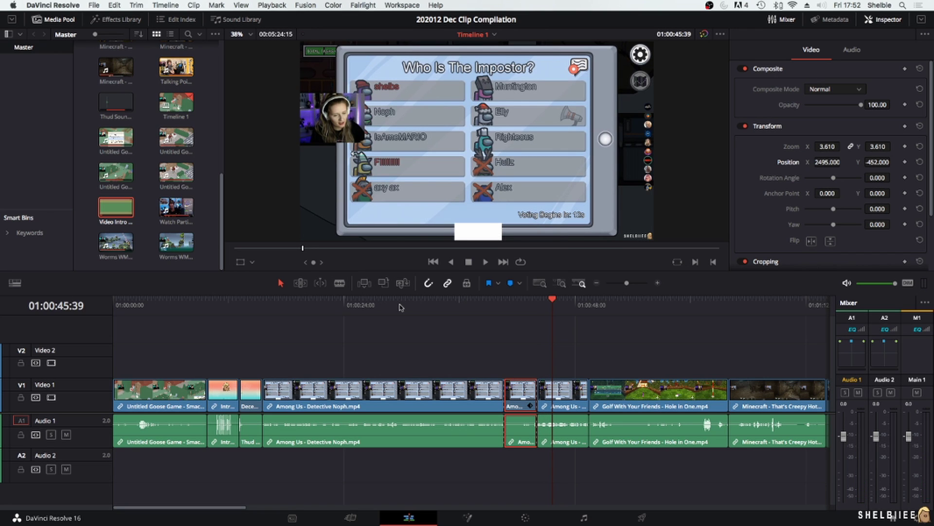
Step: Review the timeline from the end of the Among Us clip into the Minecraft clip and save the project
click(586, 306)
key(space)
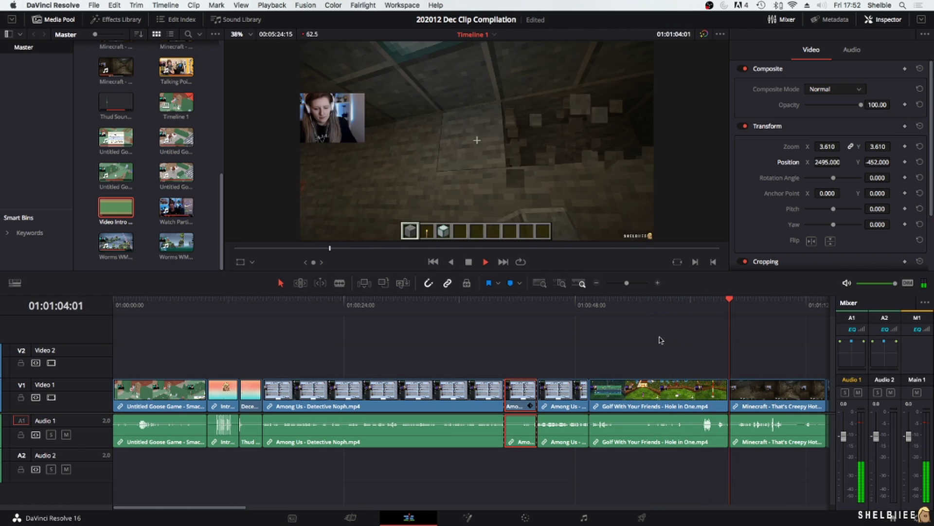
scroll(659, 339, right, 5)
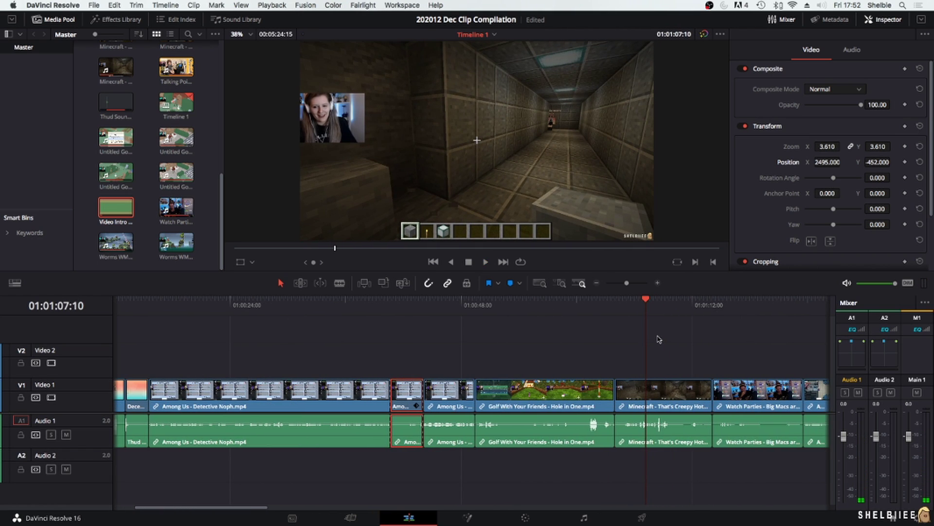
key(super+s)
Step: Find the explosion moment in the Worms WMD - I Was Completely Fine clip and split the clip at 01:02:06:21
scroll(709, 347, right, 7)
click(602, 304)
click(685, 304)
scroll(698, 319, right, 6)
scroll(698, 319, right, 6)
click(561, 309)
scroll(576, 319, right, 6)
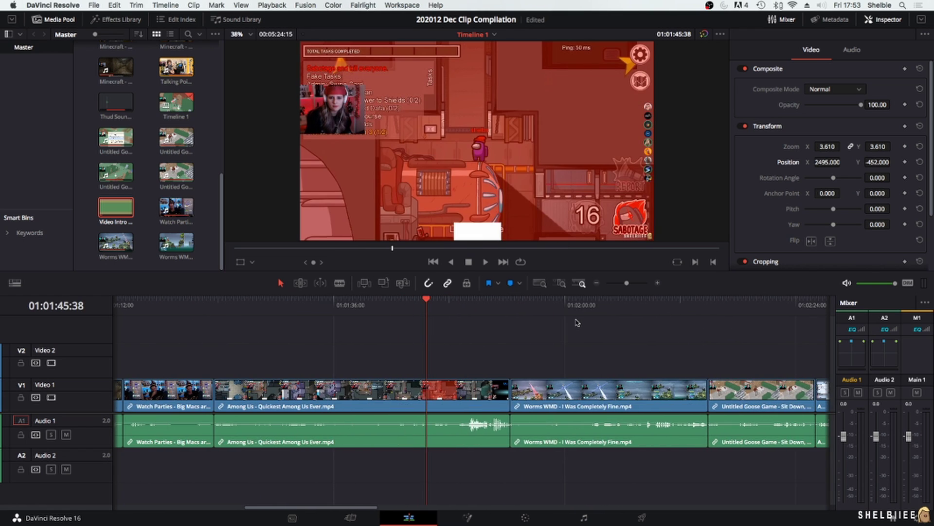
drag(580, 308, 648, 314)
click(668, 393)
key(space)
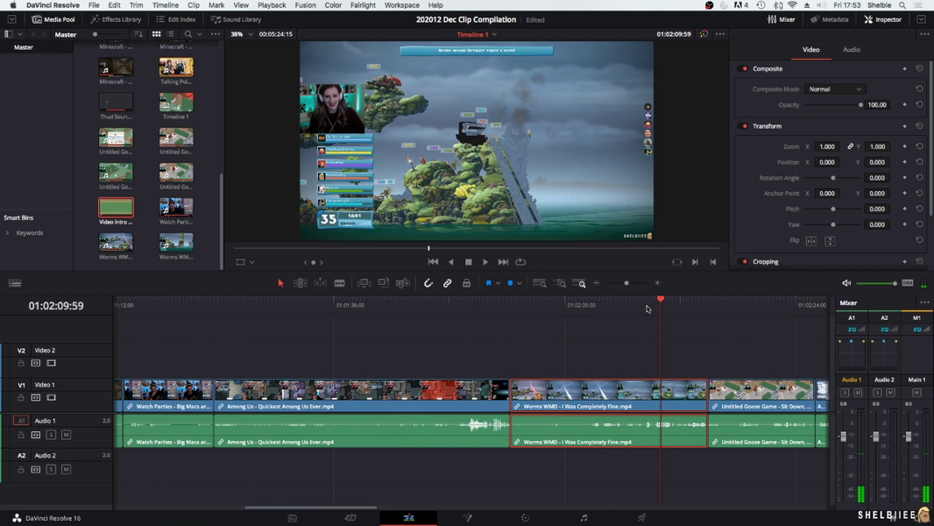
click(625, 310)
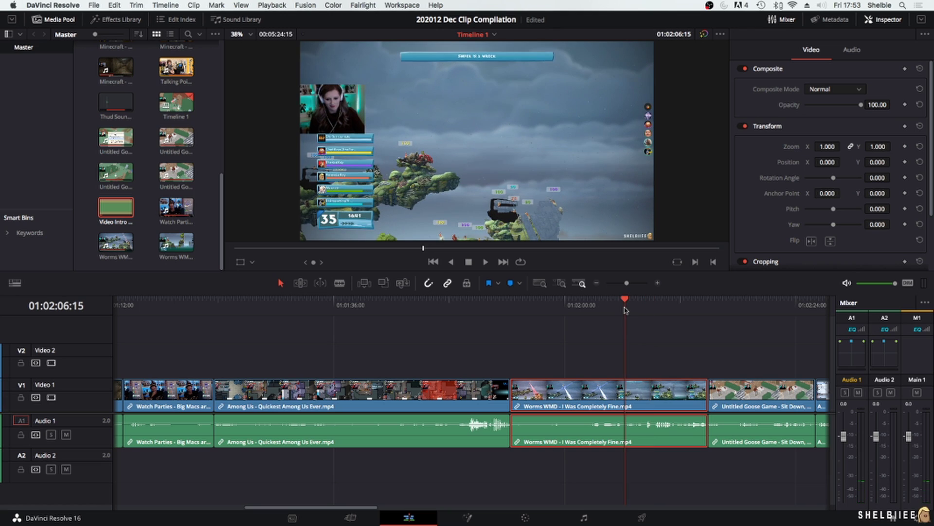
drag(623, 307, 626, 306)
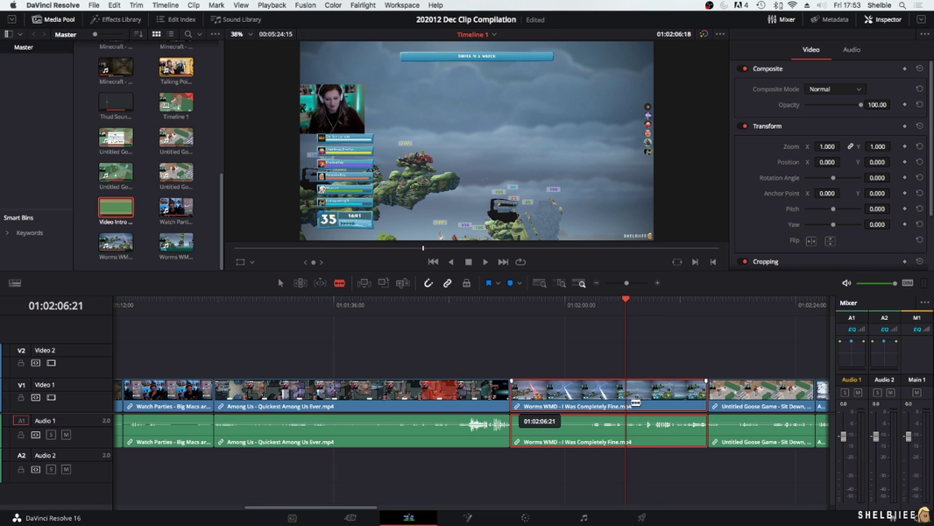
click(628, 397)
key(space)
key(space)
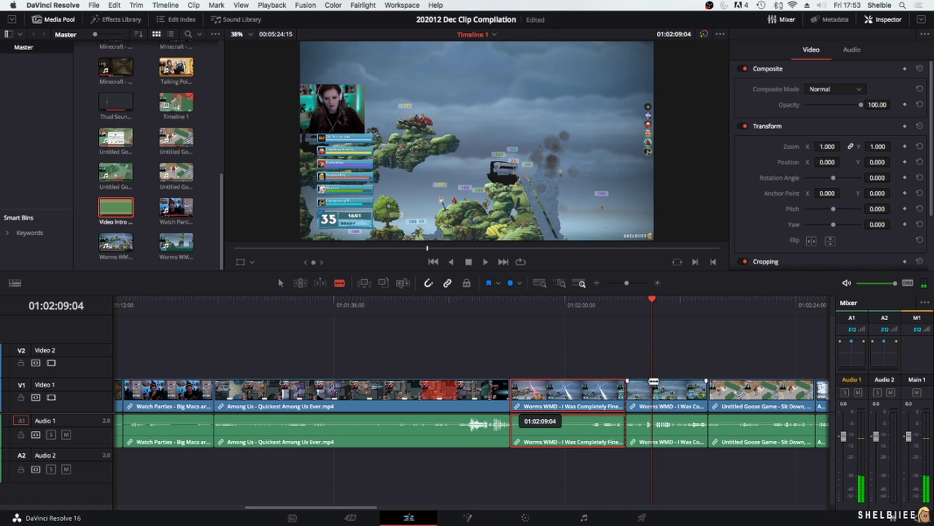
click(653, 381)
key(a)
key(super+z)
Step: Make a second cut in the Worms WMD clip at 01:02:08:35
key(Left)
key(Left)
key(Left)
key(Left)
key(Left)
key(Left)
key(Left)
key(Left)
key(Left)
key(Left)
key(Left)
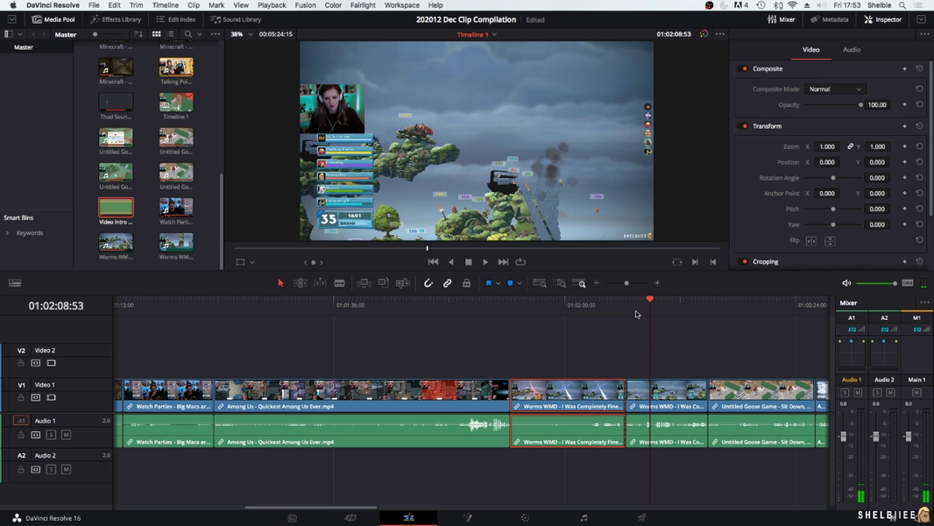
key(Left)
key(Left)
key(Left)
key(Left)
key(Left)
key(Left)
key(Left)
key(Left)
key(Left)
key(Left)
key(Left)
key(Left)
key(Left)
key(Left)
key(Left)
key(b)
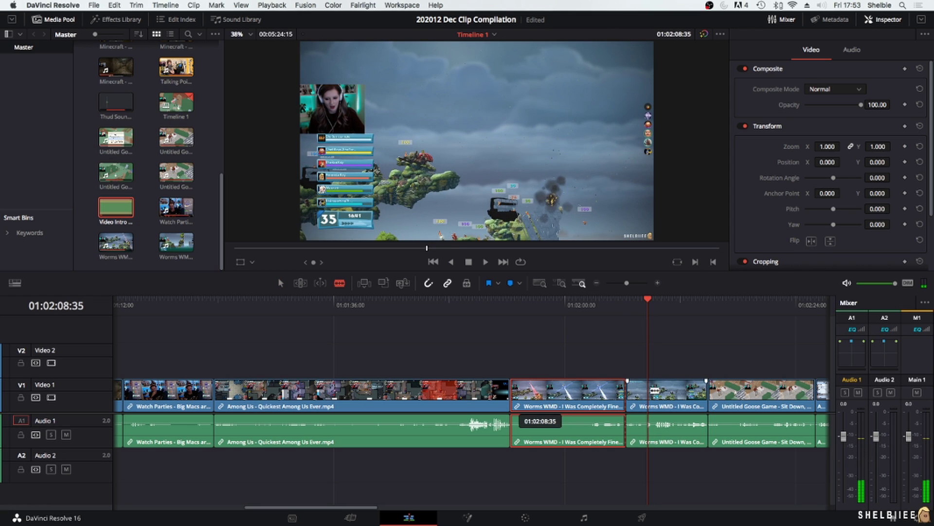
click(648, 393)
Step: Enlarge the short middle Worms WMD section with zoom 3.380 and position X -1339, Y 1110
key(a)
click(637, 392)
drag(639, 308, 615, 310)
click(614, 308)
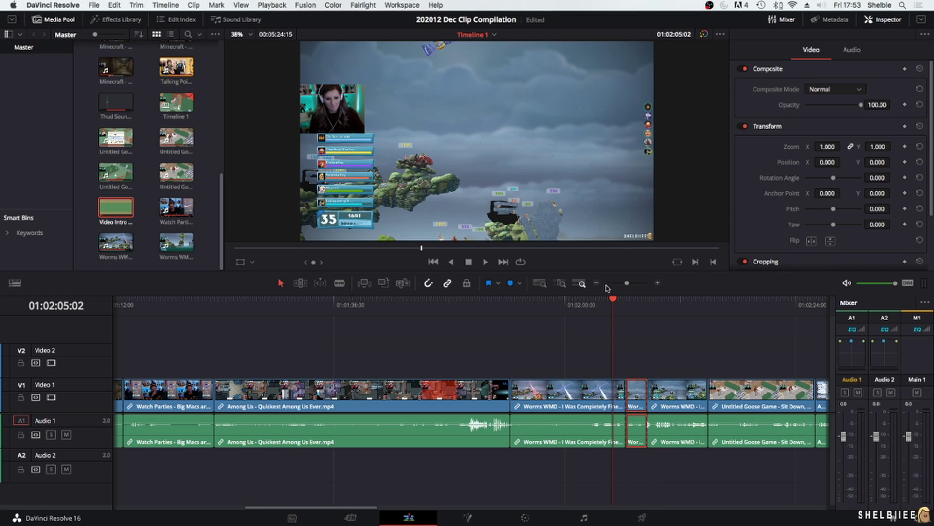
click(658, 283)
click(521, 308)
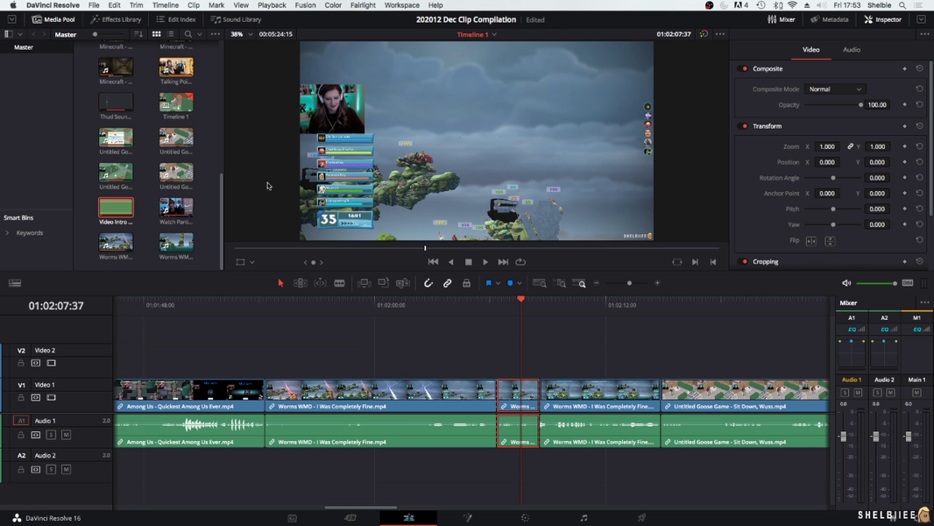
drag(826, 147, 880, 147)
drag(827, 163, 719, 162)
drag(877, 162, 924, 162)
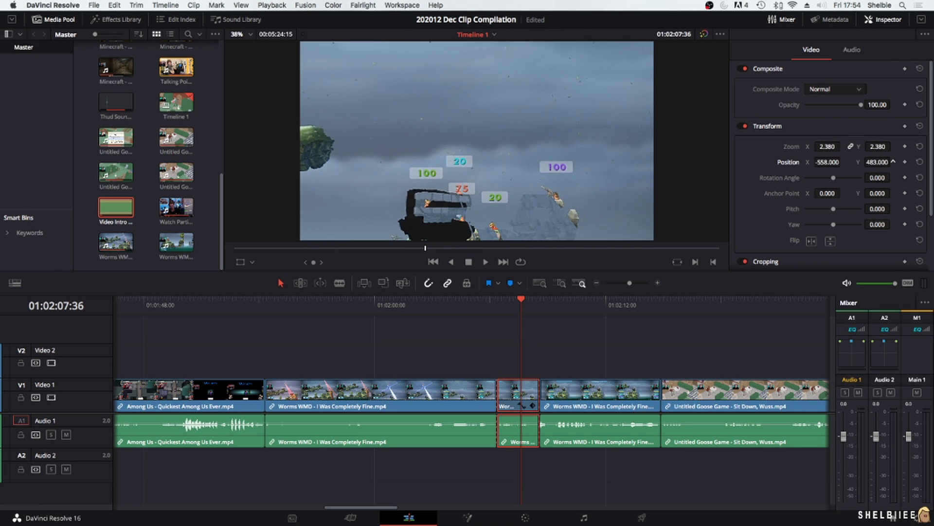
drag(827, 147, 679, 162)
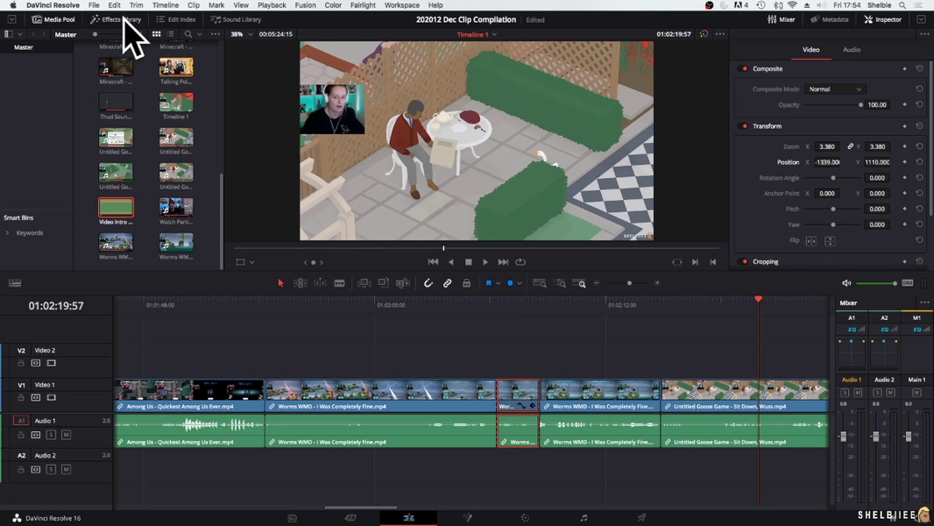
Step: Add a Text title on Video 2 above the last Worms WMD section, reading "gooooooooooose"
click(122, 19)
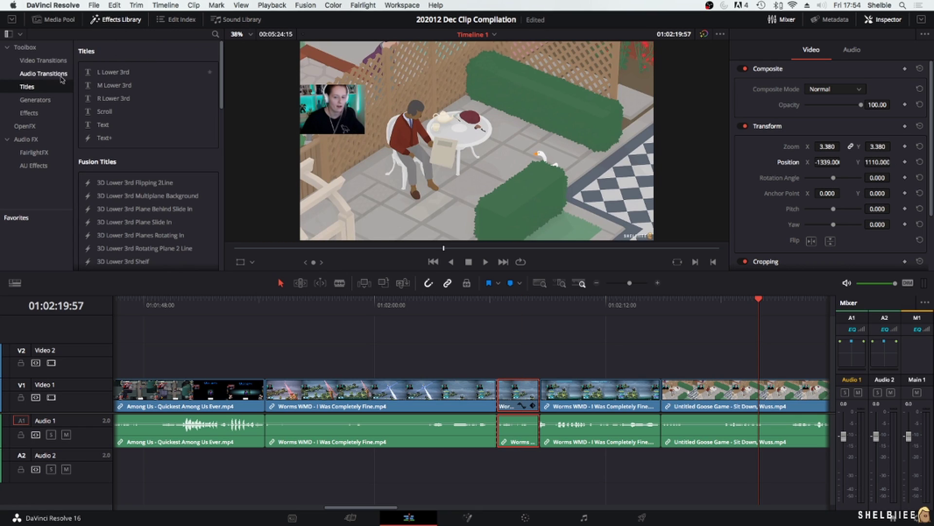
click(113, 128)
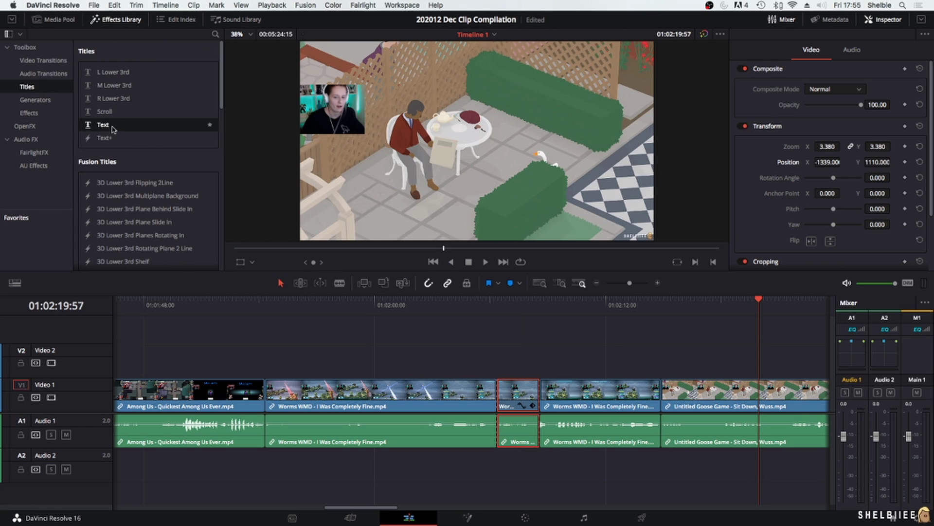
drag(113, 128, 550, 358)
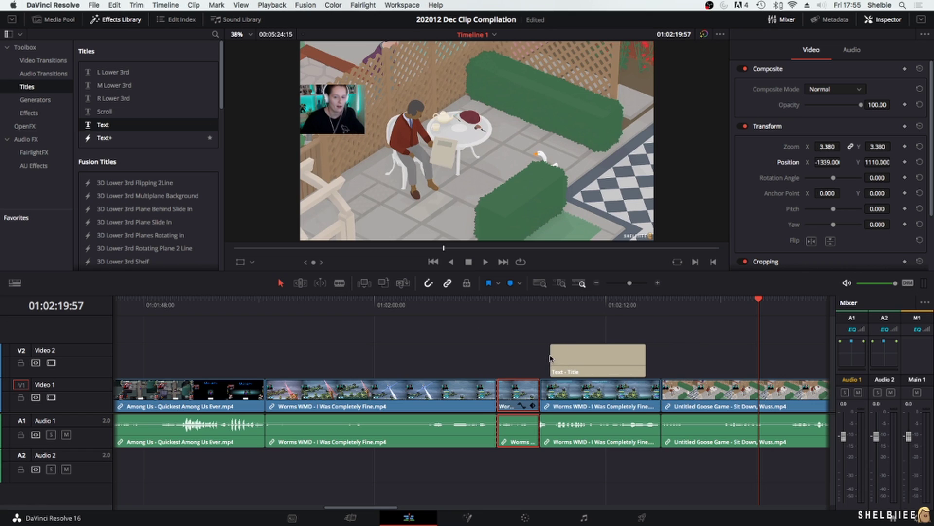
click(584, 304)
click(597, 369)
click(597, 370)
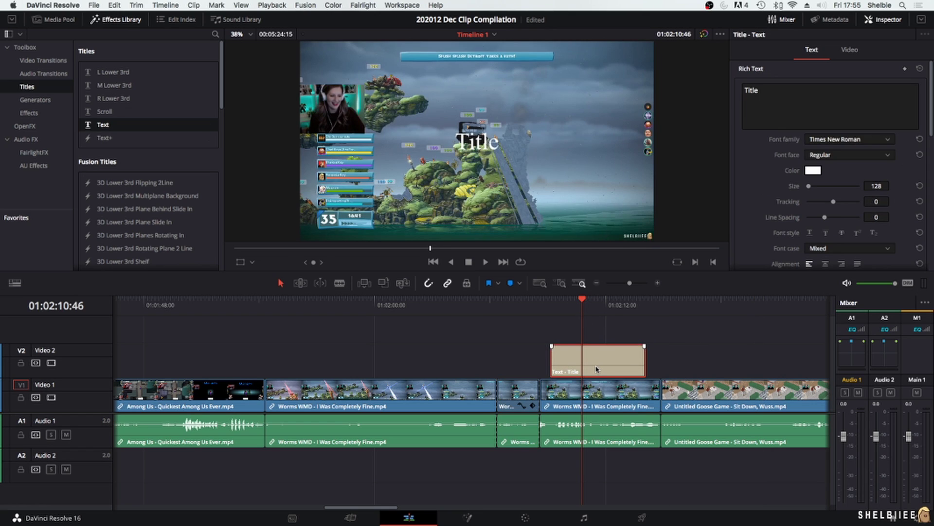
click(764, 95)
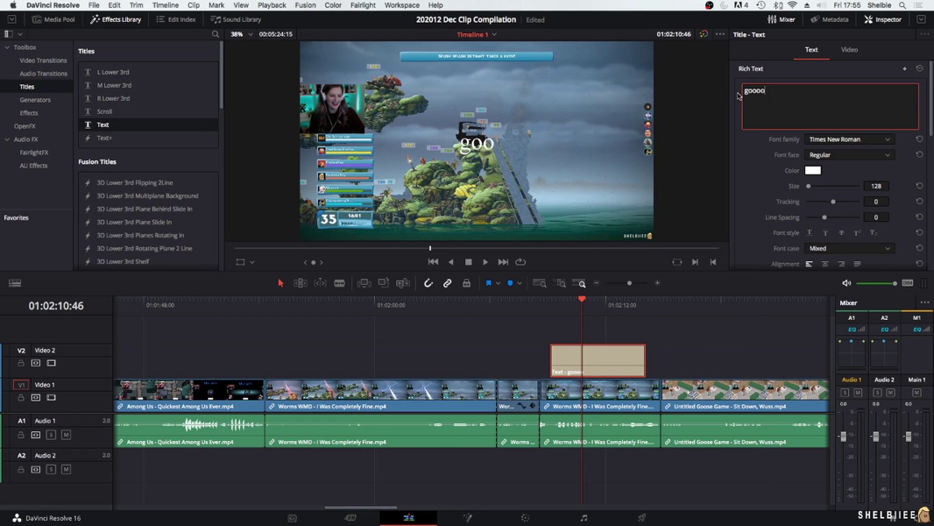
text(gooooooooooooose)
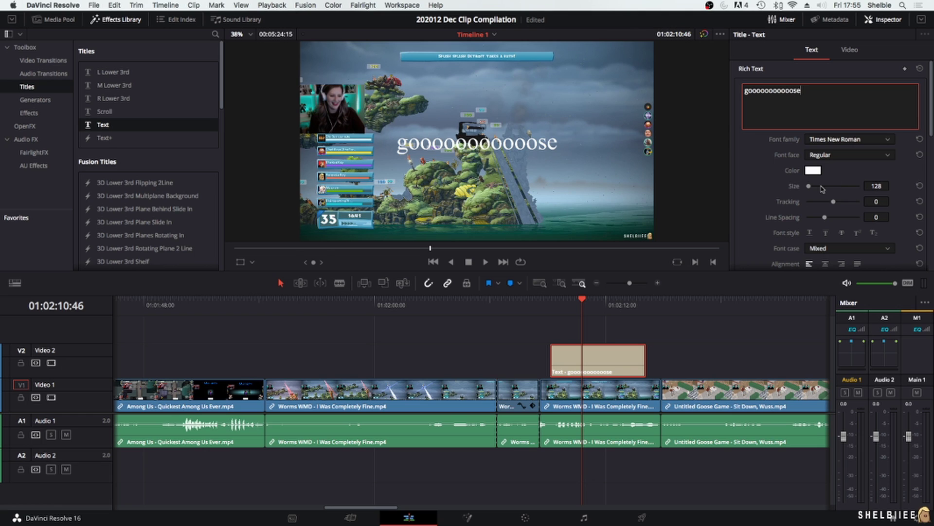
Step: Style the title with tracking -33, line spacing -73, position X 1288, Y 540, and rotation angle 9.350
mouse_move(834, 204)
mouse_down()
mouse_move(823, 205)
mouse_move(837, 218)
mouse_move(823, 218)
mouse_up()
scroll(764, 201, down, 5)
drag(472, 138, 521, 128)
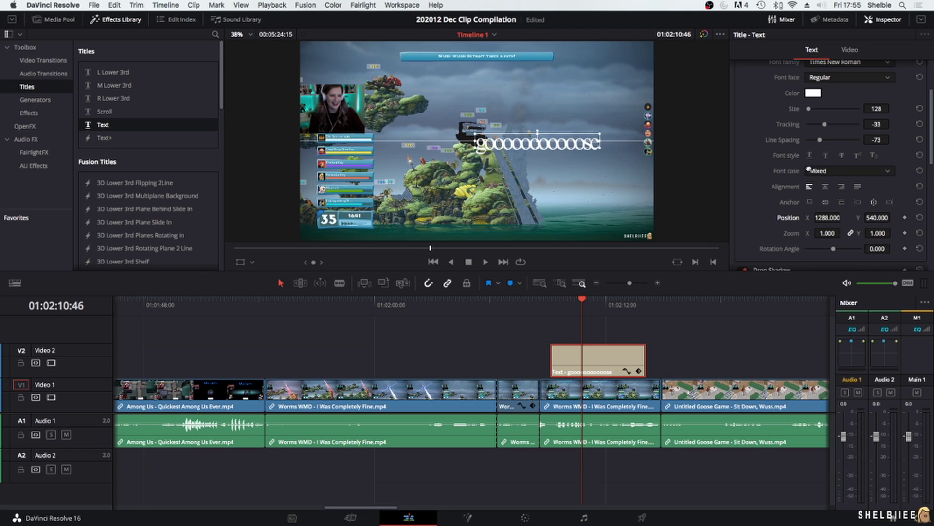
scroll(816, 172, down, 3)
mouse_move(833, 219)
mouse_down()
mouse_move(826, 220)
mouse_move(834, 220)
mouse_up()
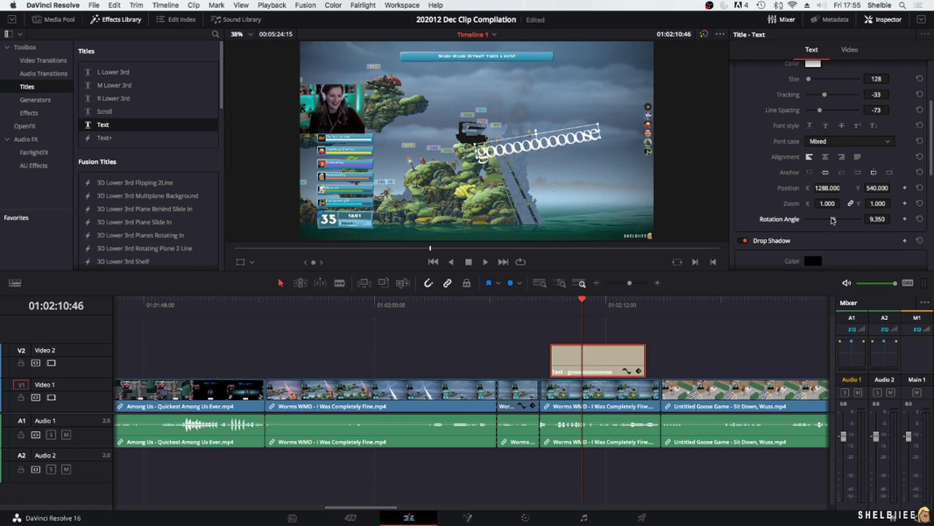
Step: Look through the title's stroke and background settings, then delete the title from Video 2
scroll(788, 223, down, 5)
scroll(822, 135, down, 8)
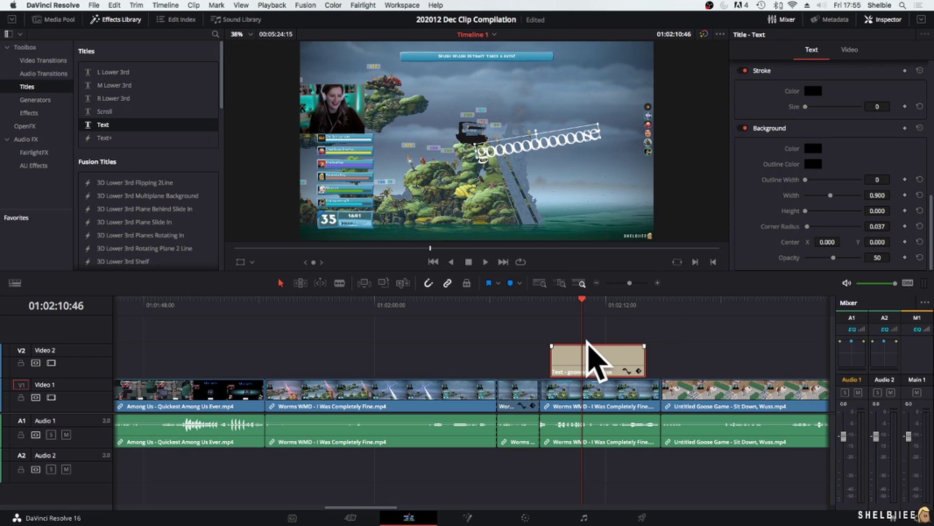
key(Delete)
Step: Play the compilation from the start of the timeline to review it
click(589, 300)
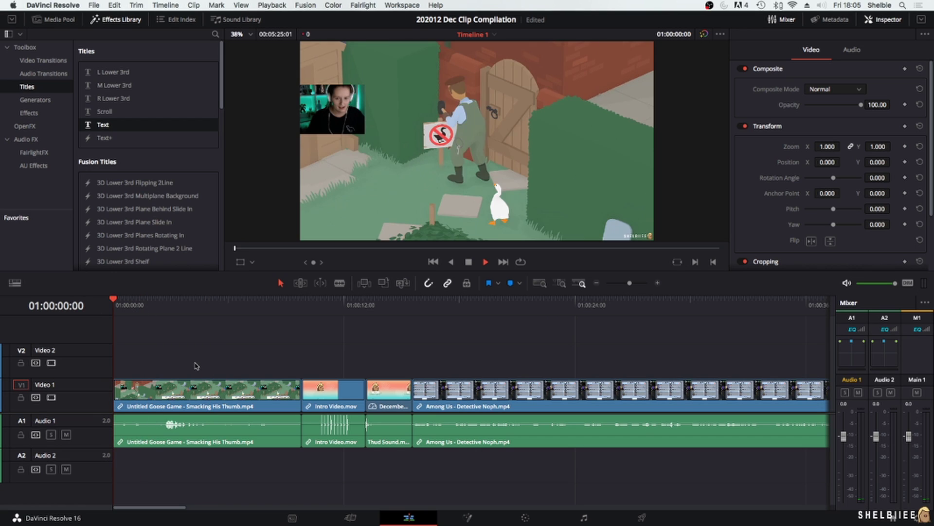
key(space)
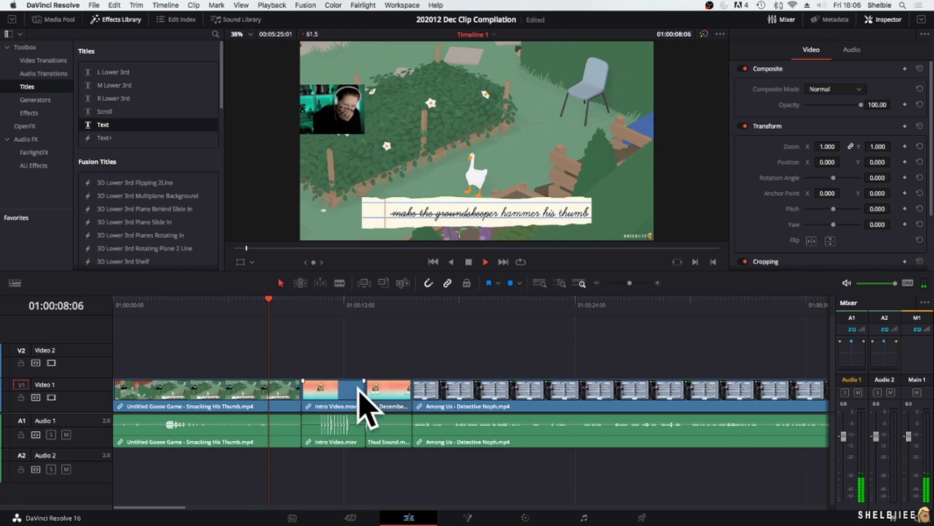
Step: Play the opening section again and lower the volume of the Intro Video.mov audio on Audio 1
key(space)
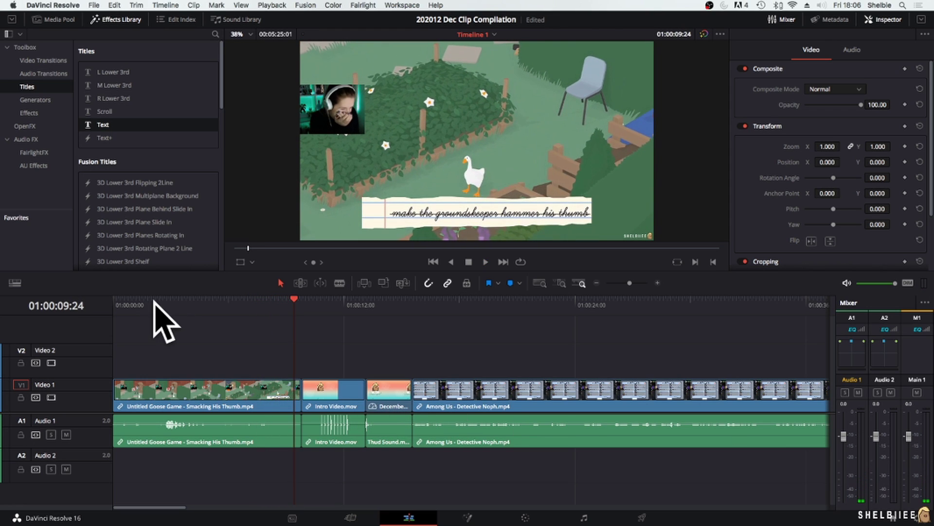
click(154, 306)
key(space)
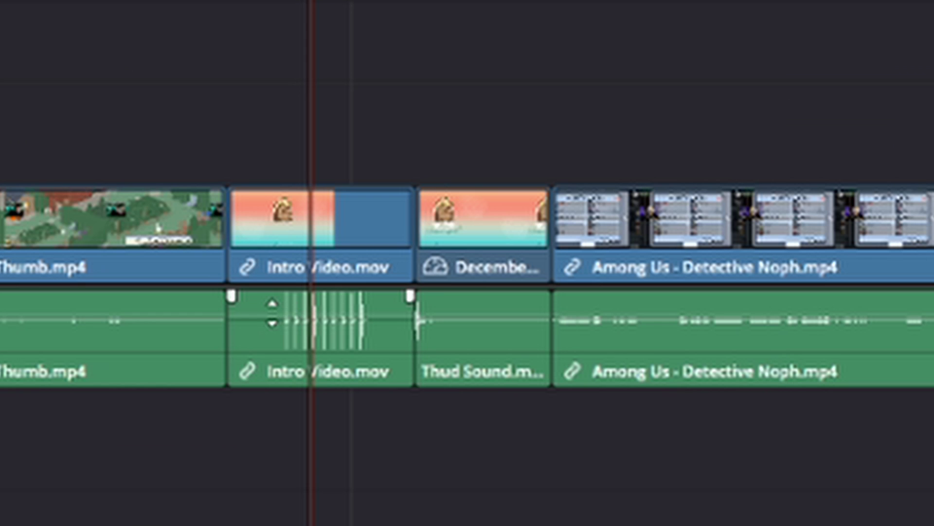
drag(316, 422, 316, 425)
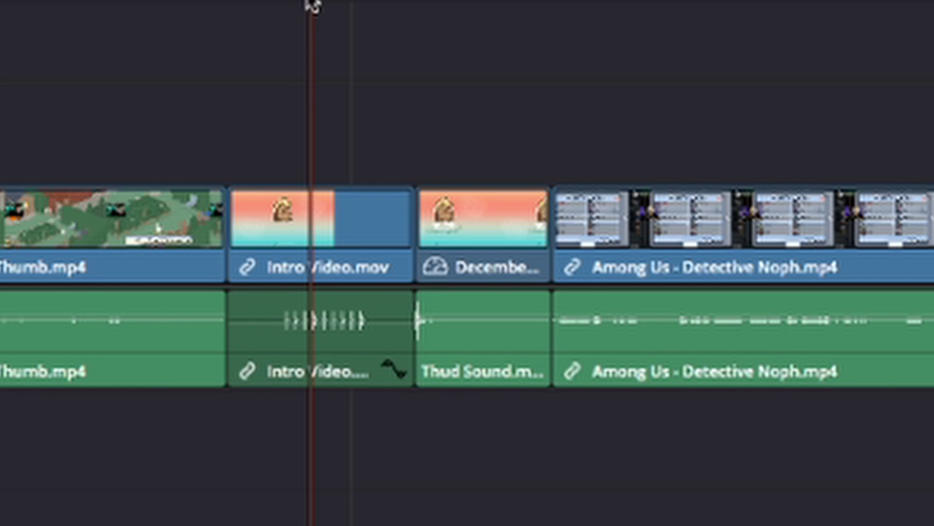
drag(330, 307, 303, 305)
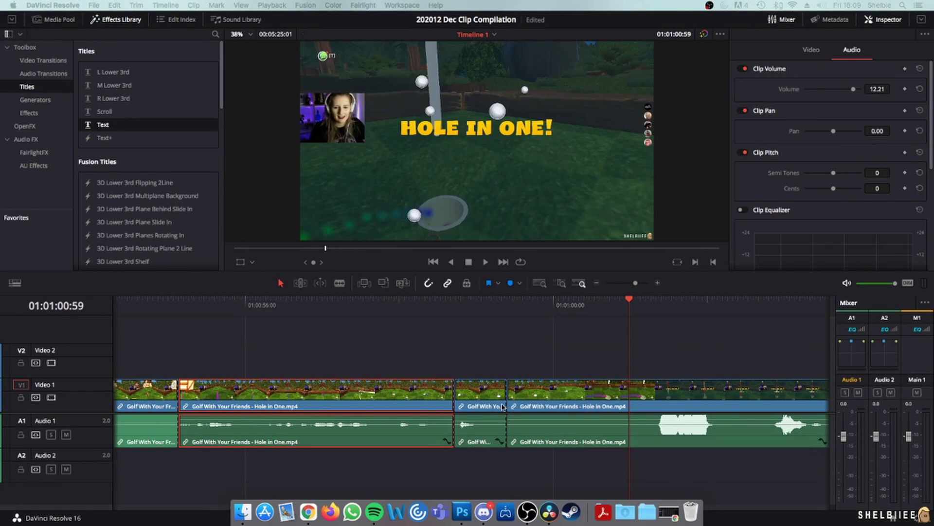
Step: Split the Golf With Your Friends clip at 01:01:01:16 and 01:01:02:09 around the loud shout and lower that section's volume
drag(620, 309, 657, 308)
key(b)
click(657, 393)
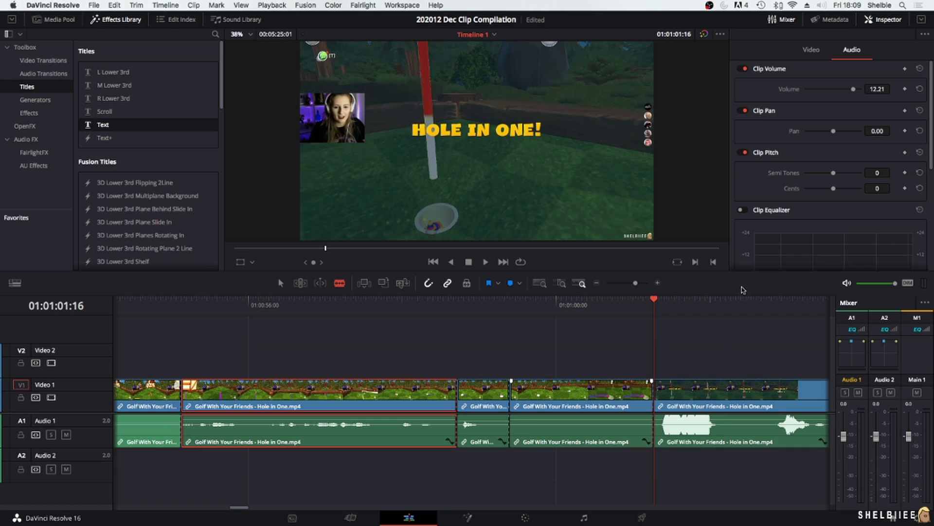
click(722, 307)
click(725, 405)
key(a)
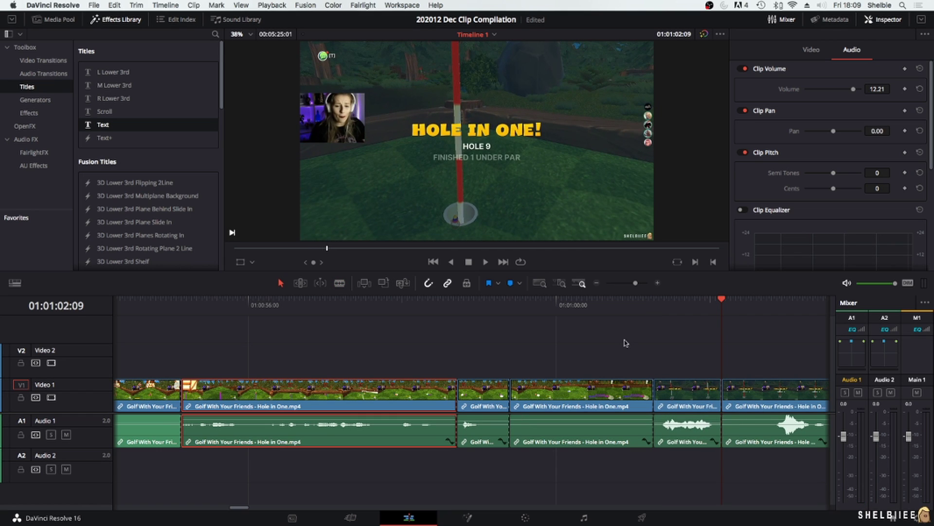
Step: Play back the first isolated shout in the Golf With Your Friends clip and fine-tune that section's volume
click(617, 310)
key(space)
key(space)
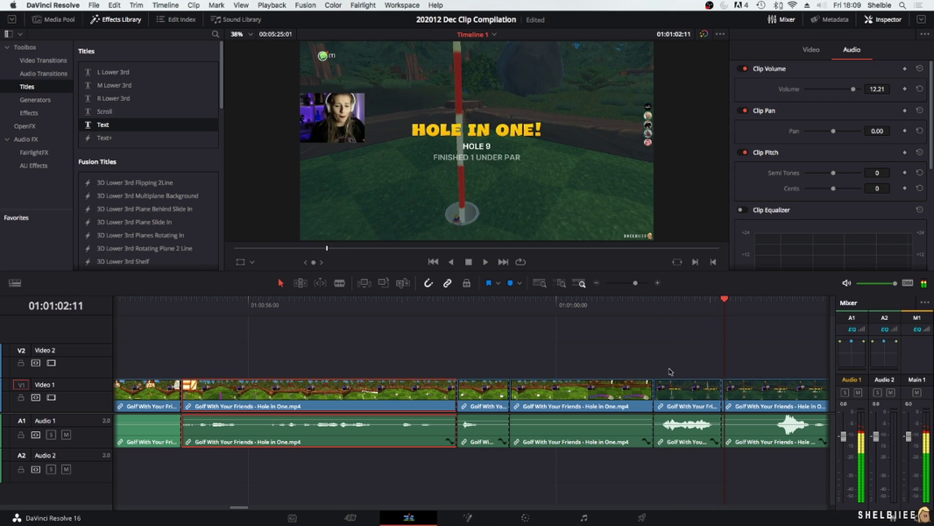
click(641, 310)
key(space)
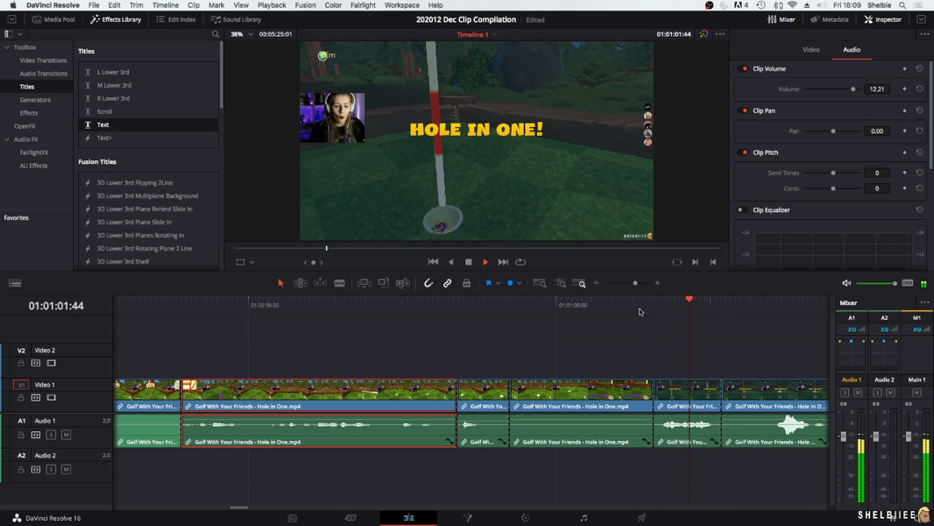
key(space)
scroll(640, 312, right, 10)
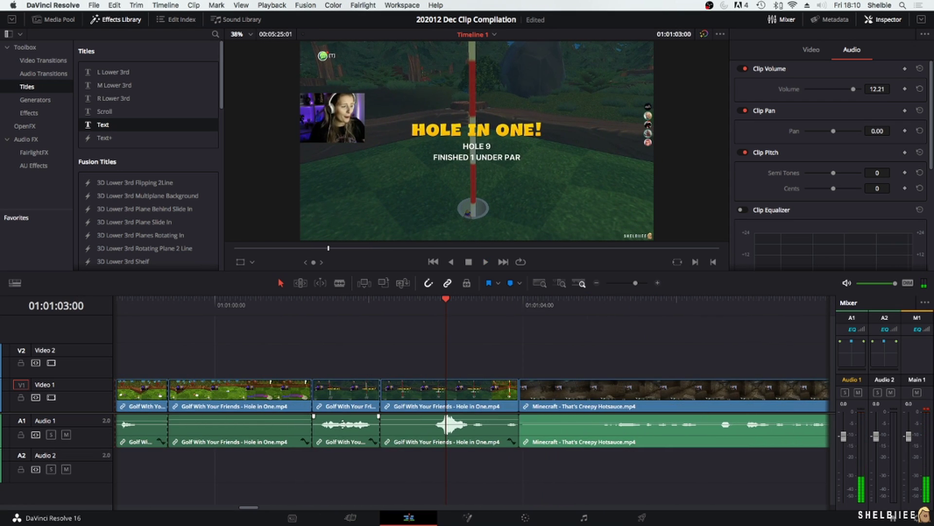
drag(343, 423, 343, 422)
click(311, 307)
key(space)
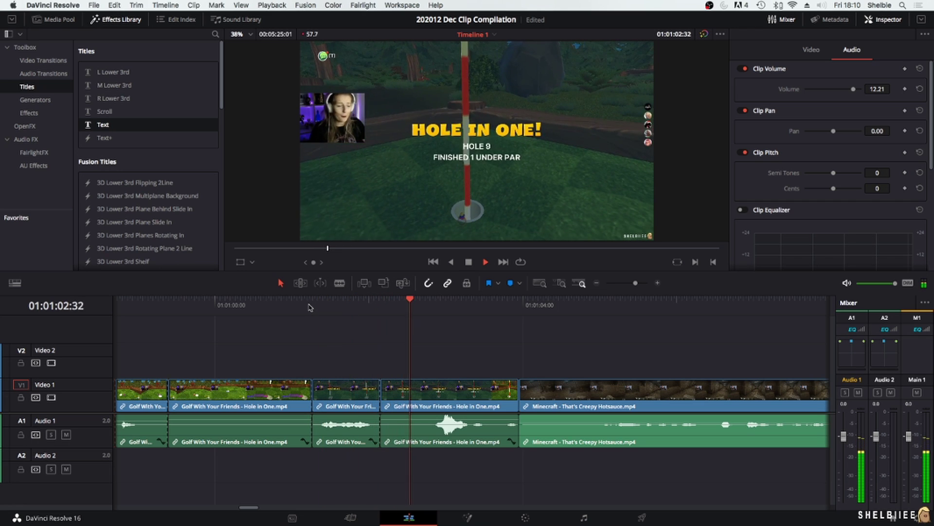
Step: Split the Golf With Your Friends clip around its second loud peak from 01:01:02:49 and lower that section's volume to -6.98 dB
key(space)
key(Right)
key(Right)
key(Right)
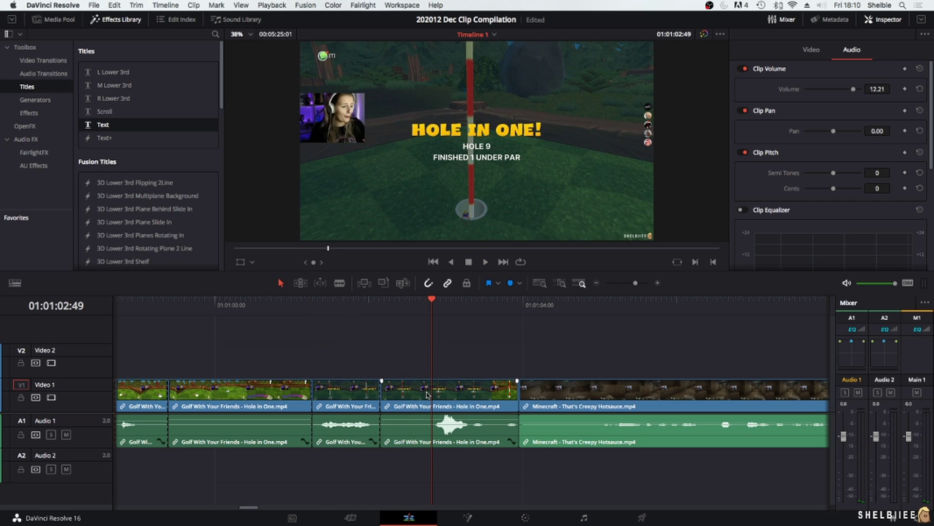
key(b)
click(431, 393)
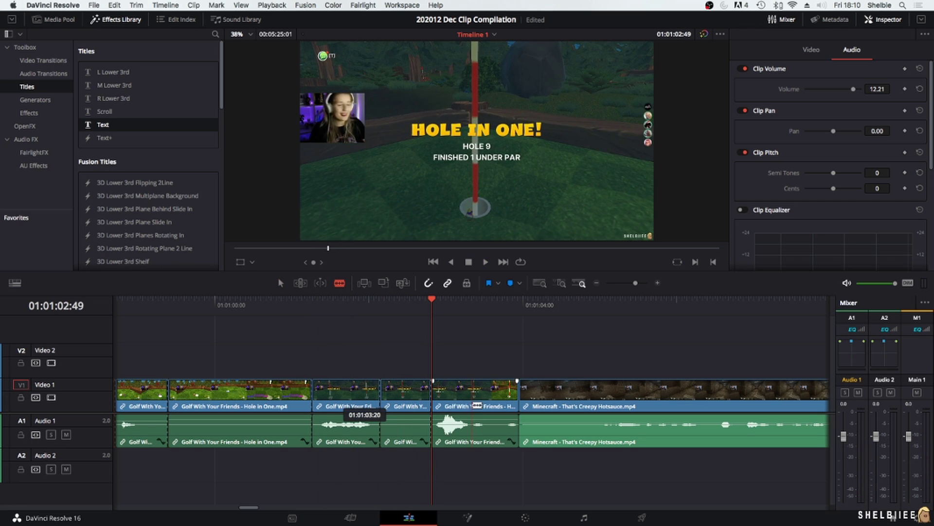
click(471, 405)
key(a)
drag(457, 420, 457, 422)
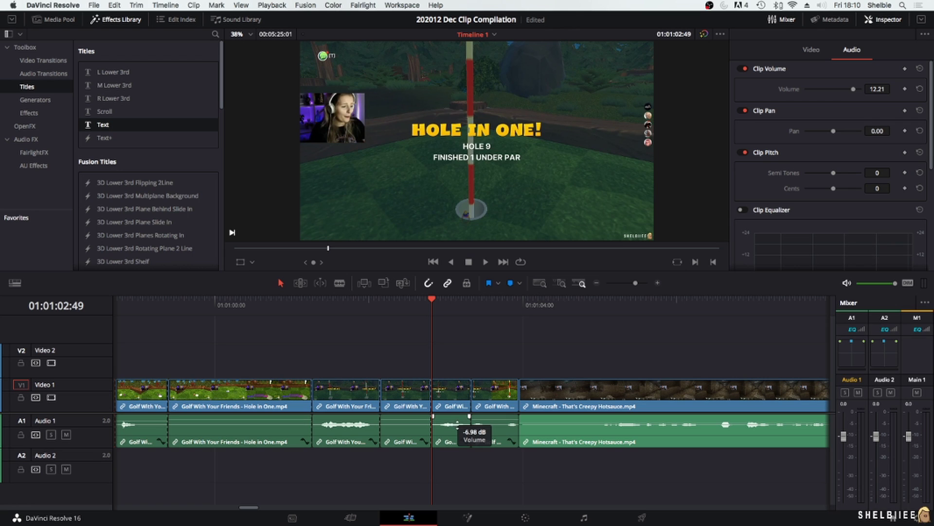
Step: Raise the second isolated shout's volume to -1.74 dB and play back the section to check the level
click(295, 301)
key(space)
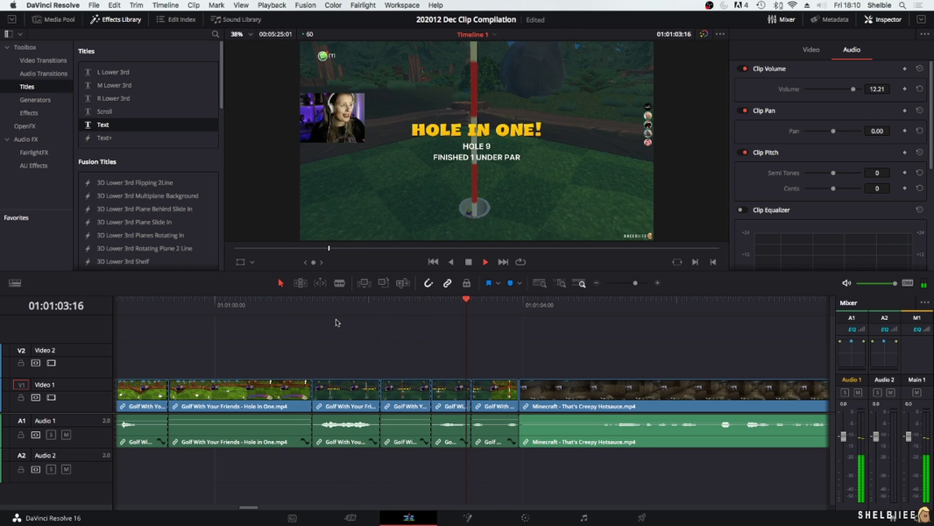
key(space)
drag(449, 424, 449, 423)
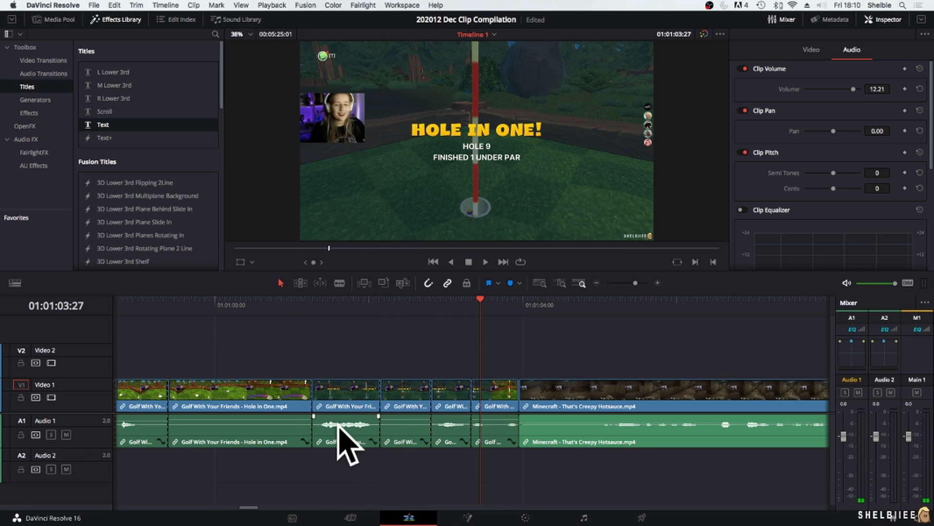
click(448, 428)
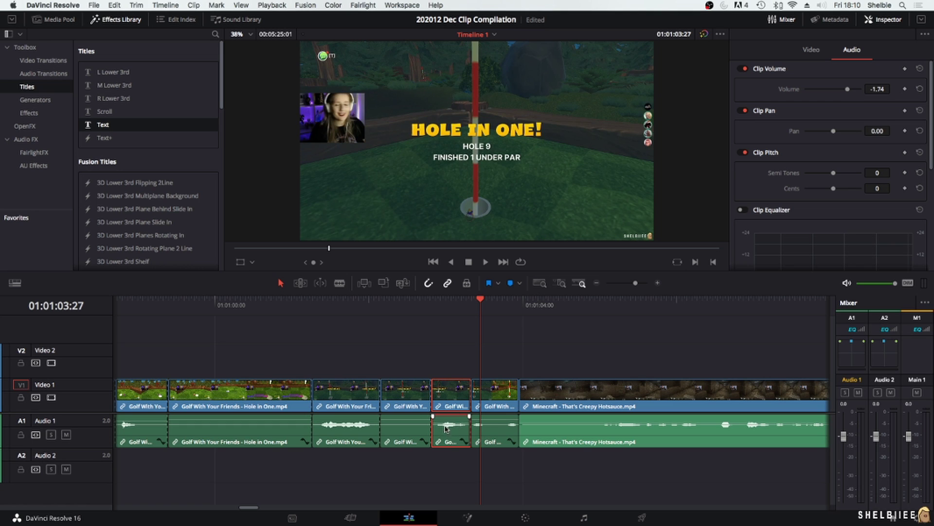
drag(370, 308, 328, 308)
key(space)
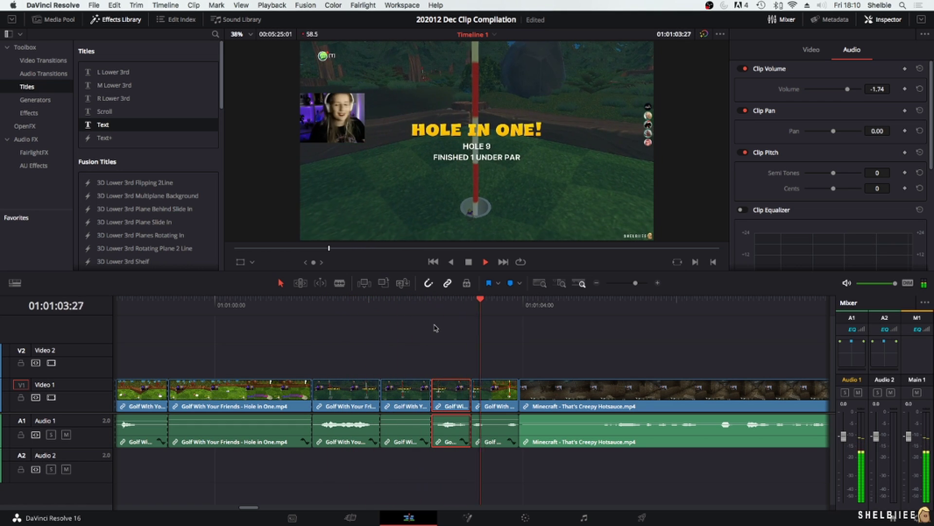
key(space)
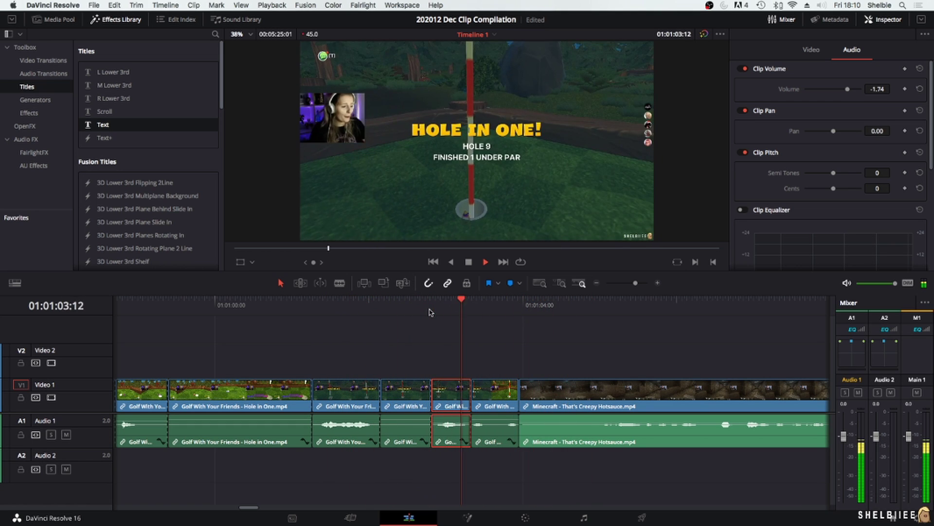
key(space)
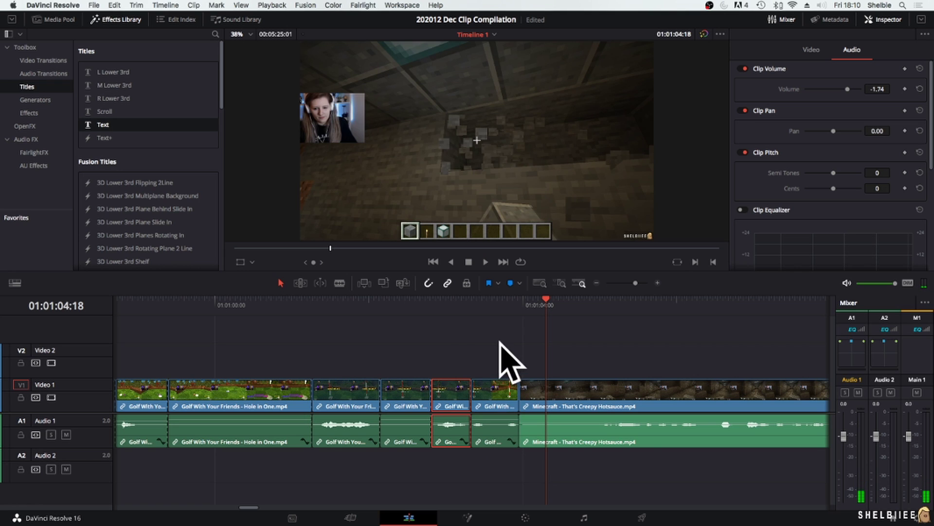
Step: Review the end of the Golf With Your Friends clip, split it at 01:01:03:45 and delete the leftover tail
click(219, 304)
key(space)
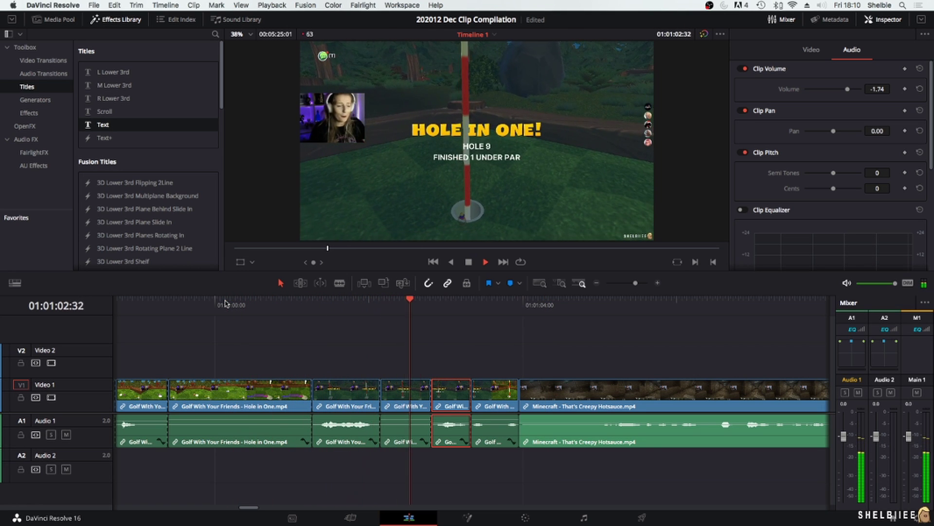
key(space)
drag(504, 308, 504, 307)
key(b)
click(506, 412)
key(a)
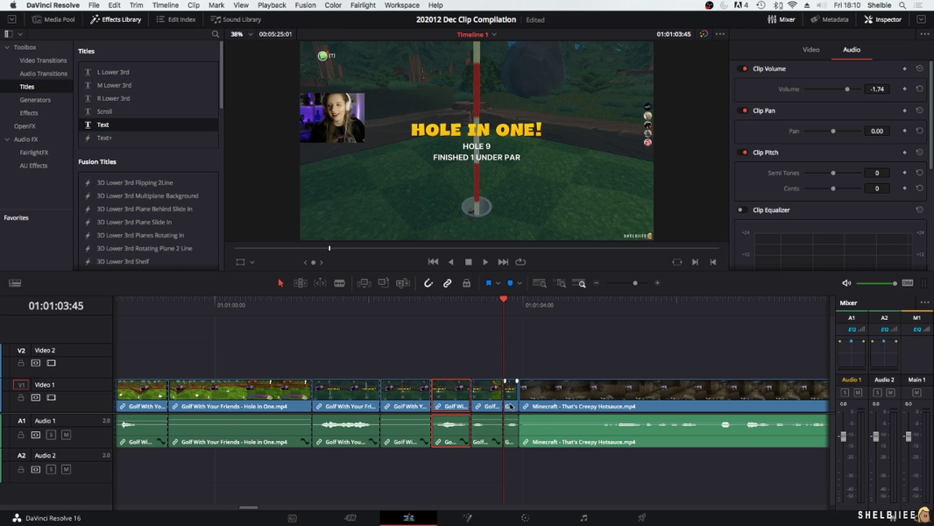
click(511, 392)
key(BackSpace)
Step: Close the gap by moving the Minecraft - That's Creepy Hotsauce.mp4 clip against the golf clip and save the project
click(487, 306)
drag(595, 391, 584, 391)
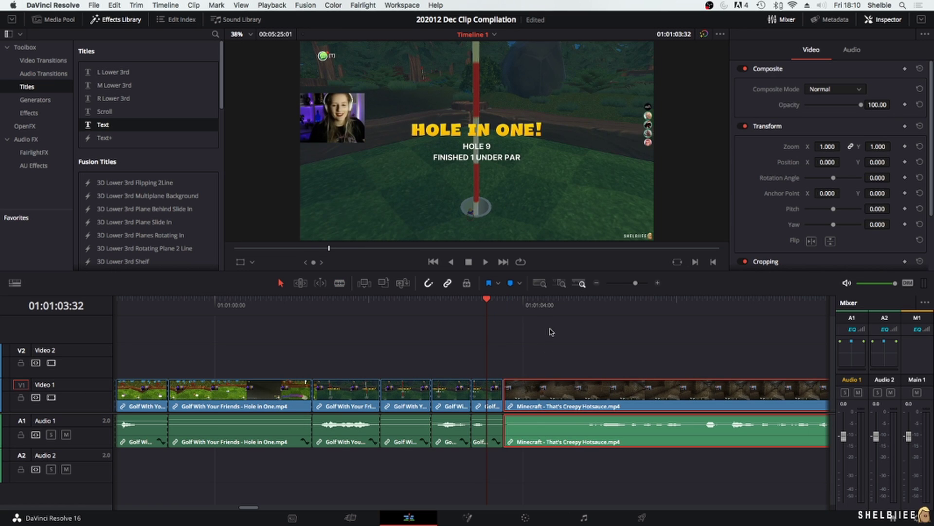
click(553, 336)
key(super+s)
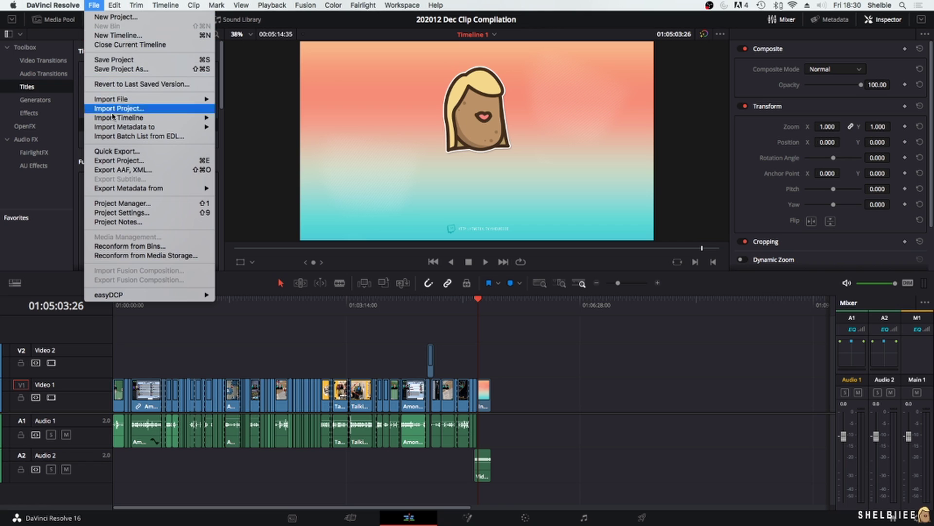
Step: Start a Quick Export in H.264 and choose the 202012 Clip Compilation folder inside Youtube as the destination
click(126, 154)
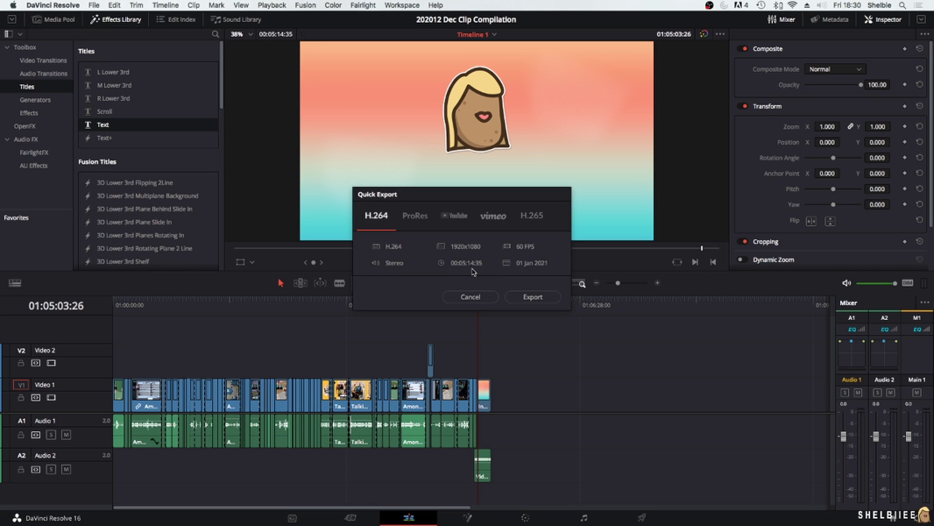
click(536, 298)
click(564, 278)
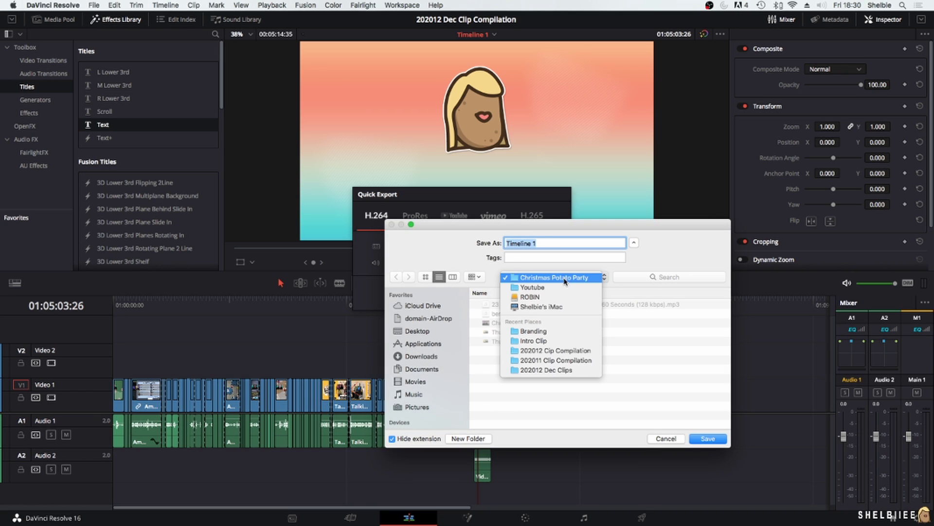
click(532, 286)
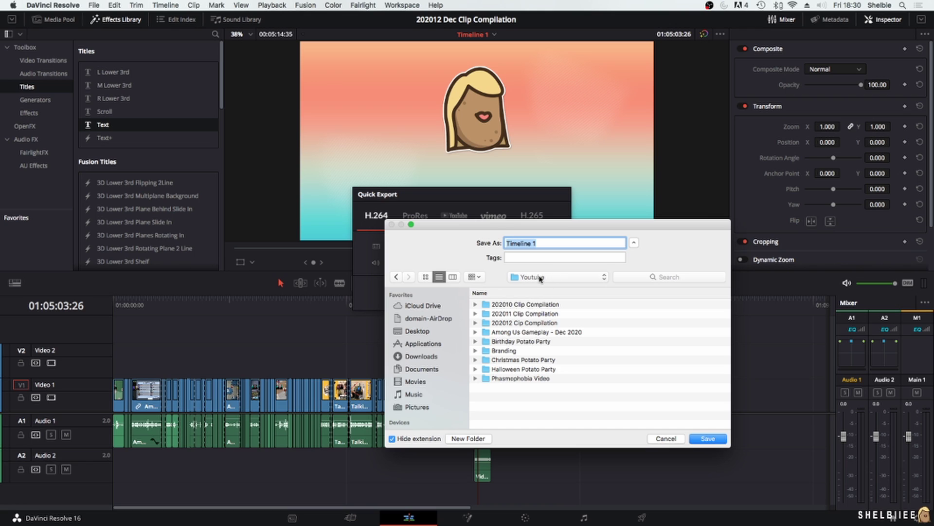
click(502, 324)
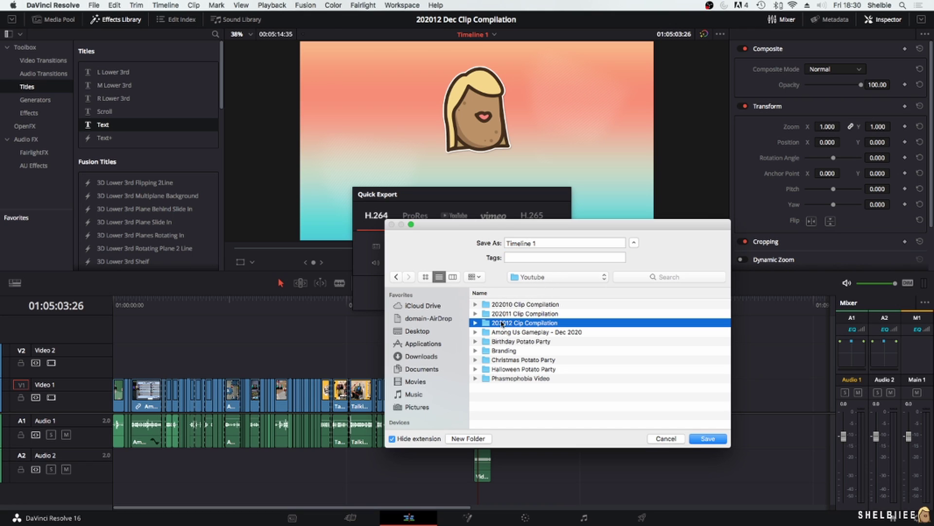
double_click(559, 323)
Step: Name the exported video "December Clip Compilation" and save it to render the file
drag(542, 243, 457, 243)
text(December Clip Comp)
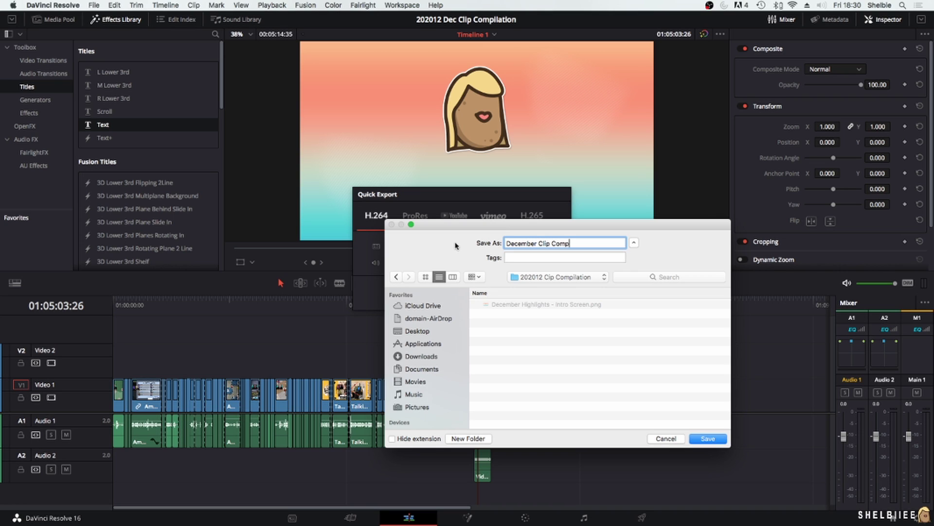
text(ilation)
key(Return)
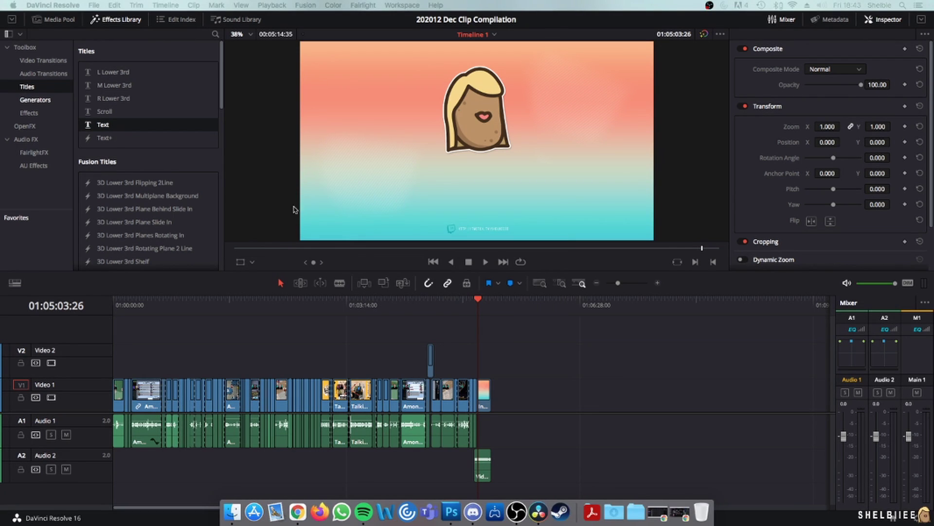
Step: Hide DaVinci Resolve and open a Finder window
click(53, 5)
click(84, 84)
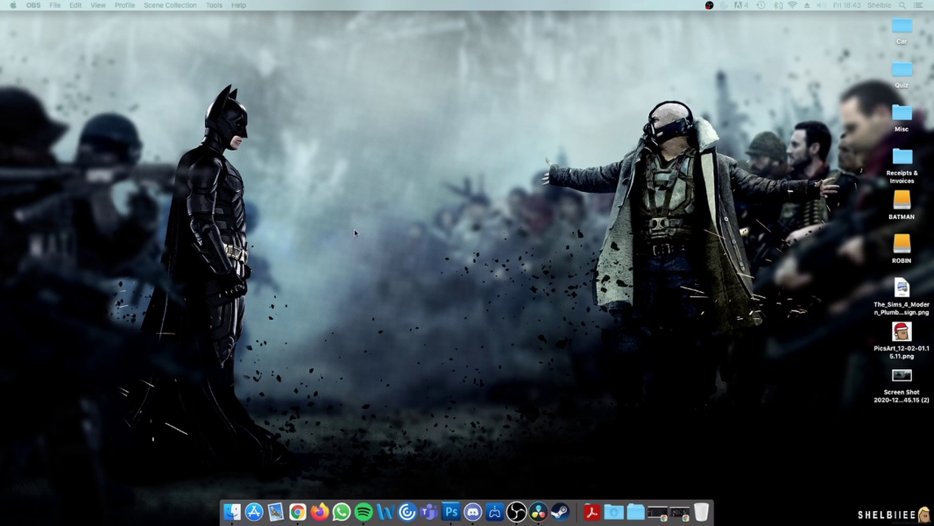
drag(1, 109, 385, 108)
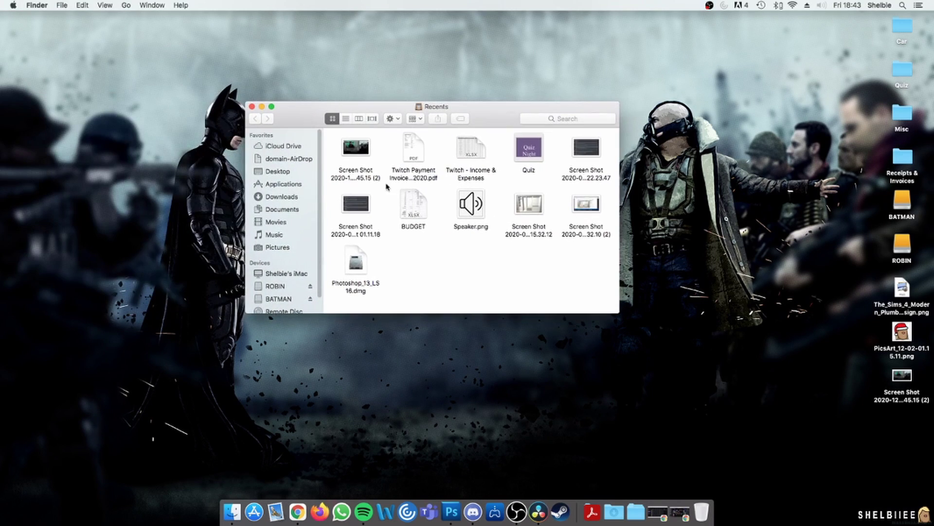
Step: Find the exported December Clip Compilation in the 202012 Clip Compilation folder under Youtube on the ROBIN drive and preview it
click(286, 286)
scroll(466, 199, down, 3)
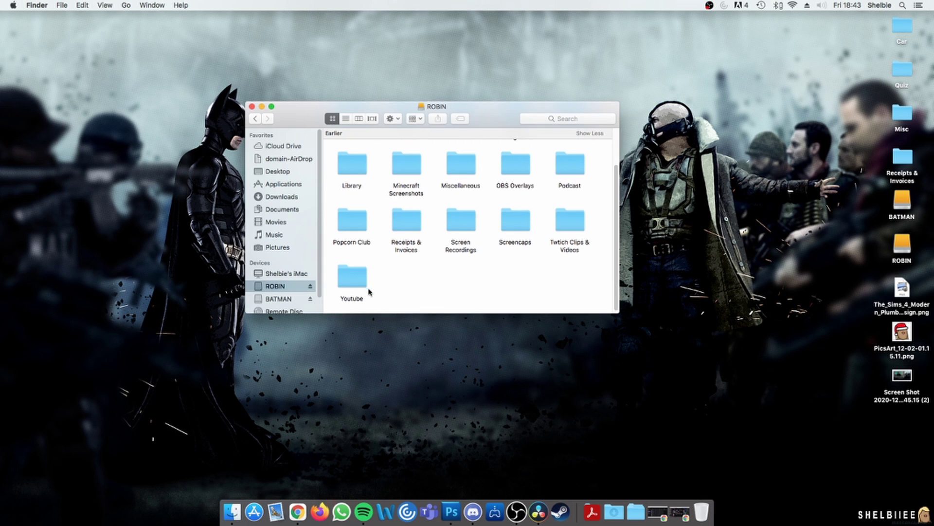
double_click(352, 275)
click(345, 118)
double_click(400, 165)
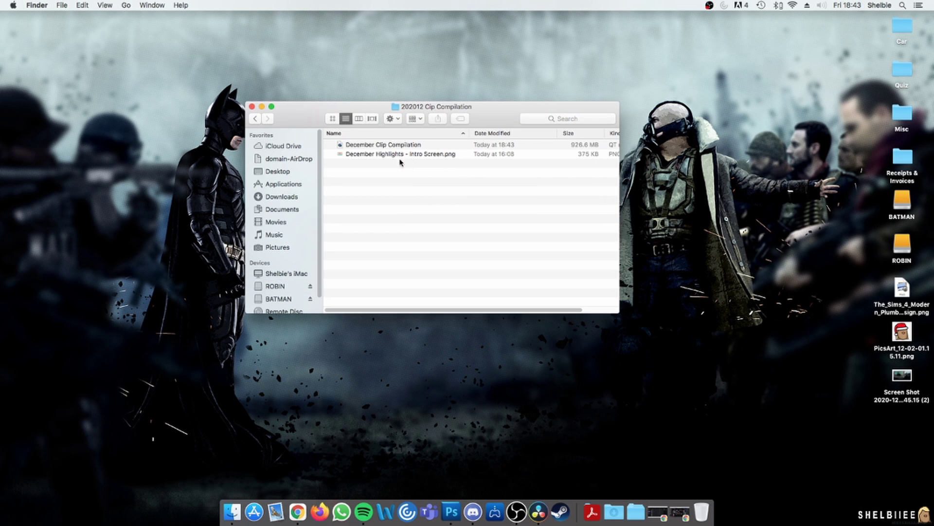
click(405, 146)
key(space)
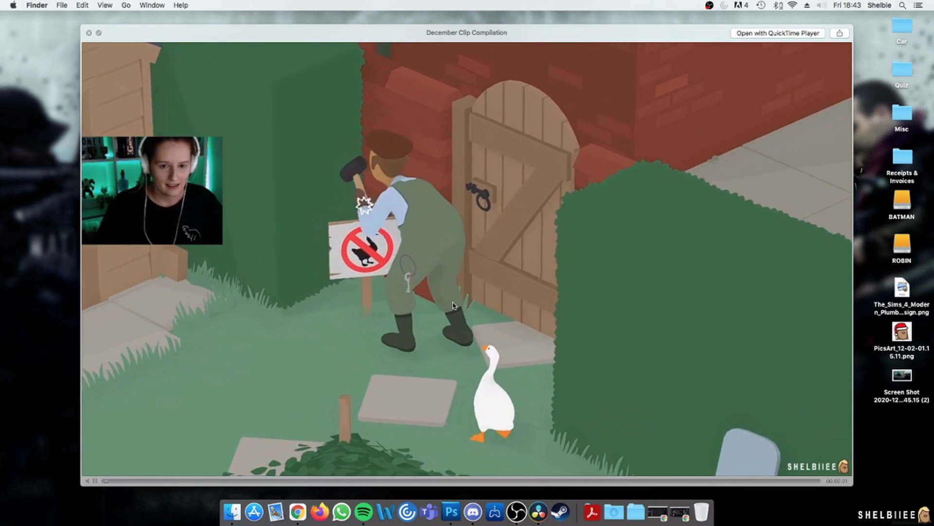